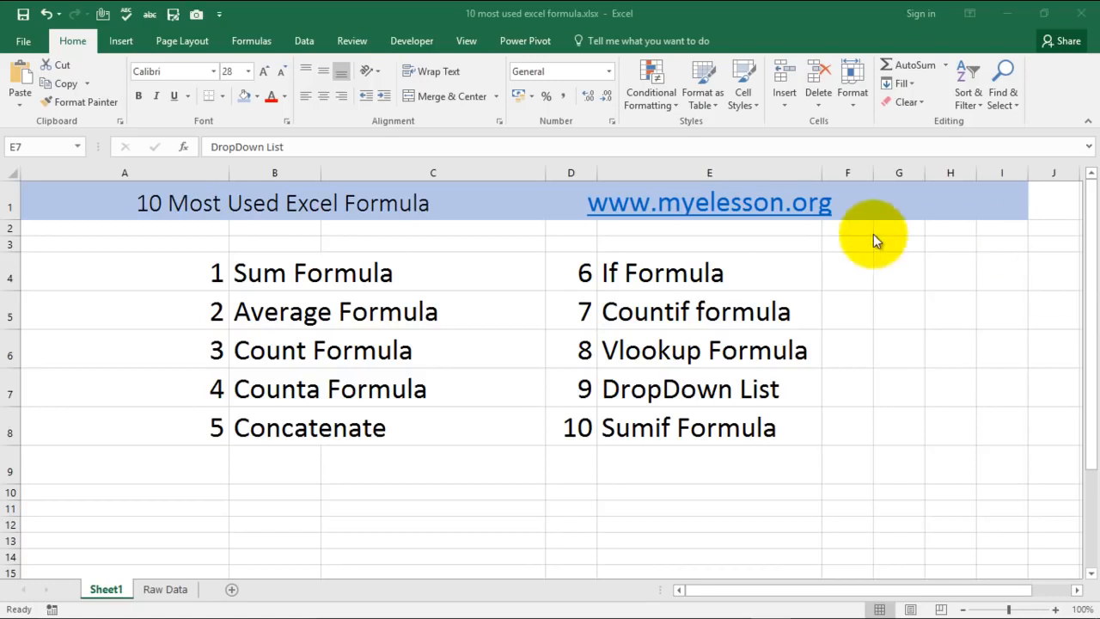
# - Look over the Raw Data sheet, return to the formula list on Sheet1 and select the Sum Formula entry
pyautogui.click(164, 589)
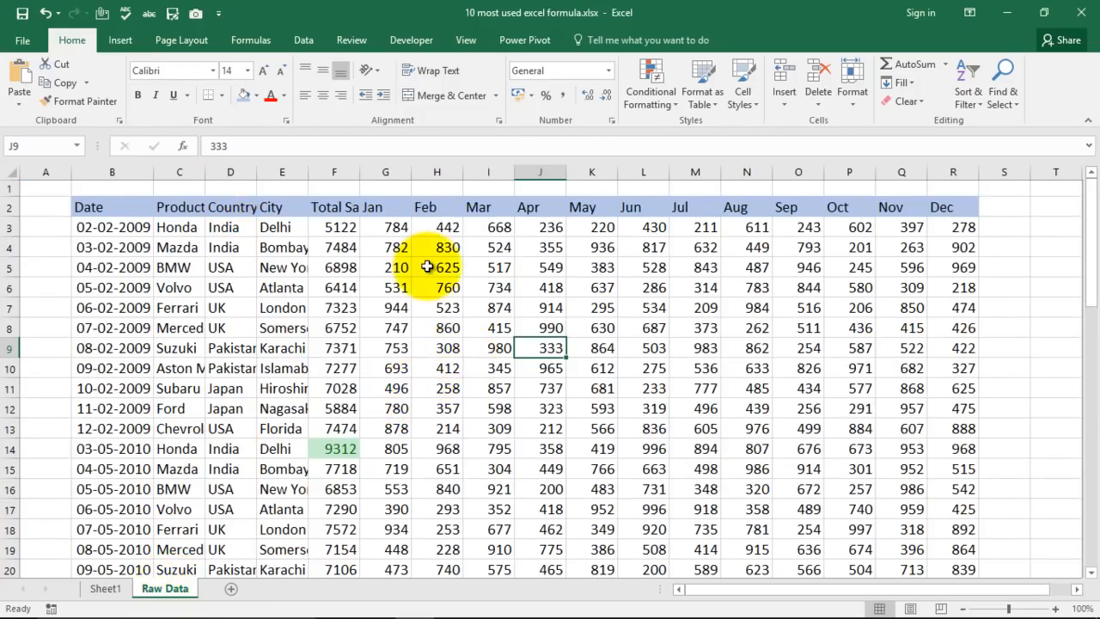
pyautogui.click(110, 588)
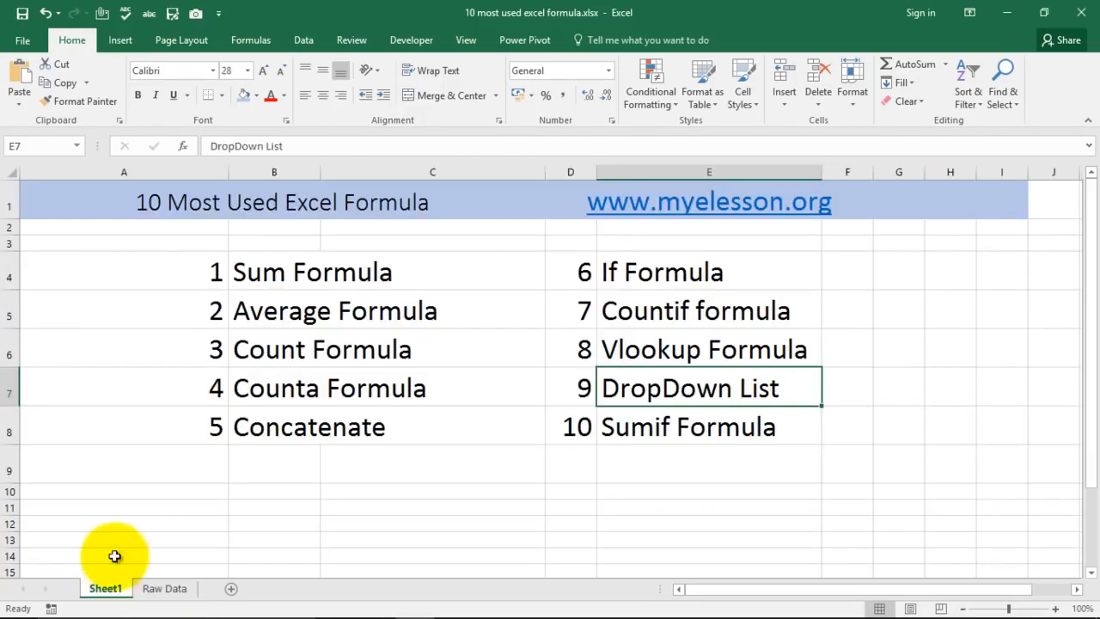
pyautogui.click(277, 283)
# - Delete the Jul through Dec columns from the Raw Data sheet
pyautogui.click(165, 588)
pyautogui.click(1005, 225)
pyautogui.moveTo(722, 589); pyautogui.dragTo(845, 593)
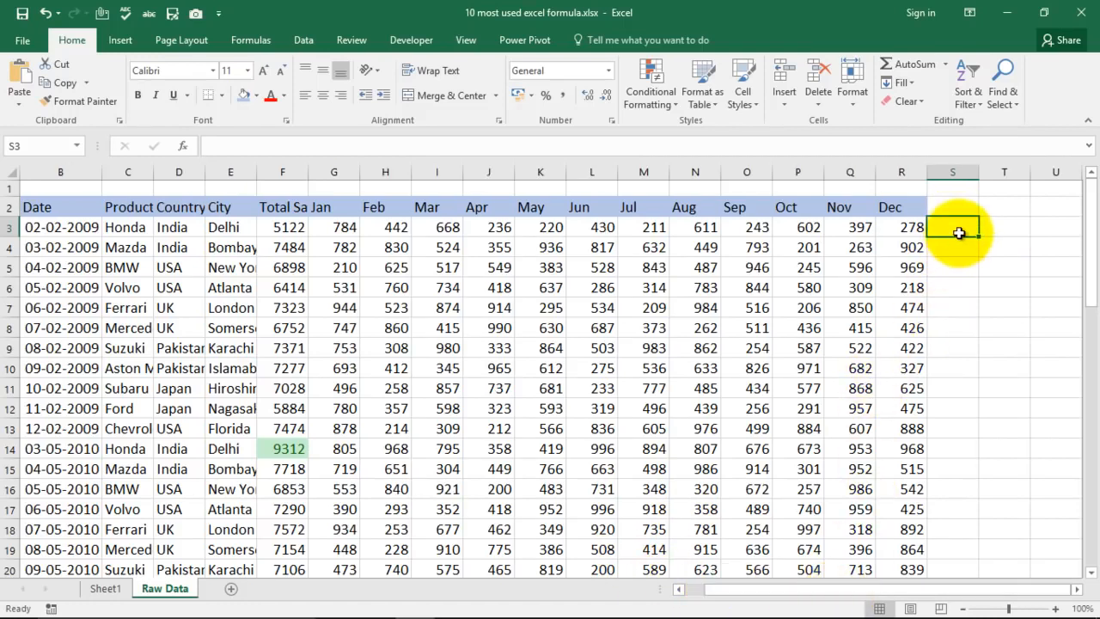
pyautogui.moveTo(640, 171); pyautogui.dragTo(905, 166)
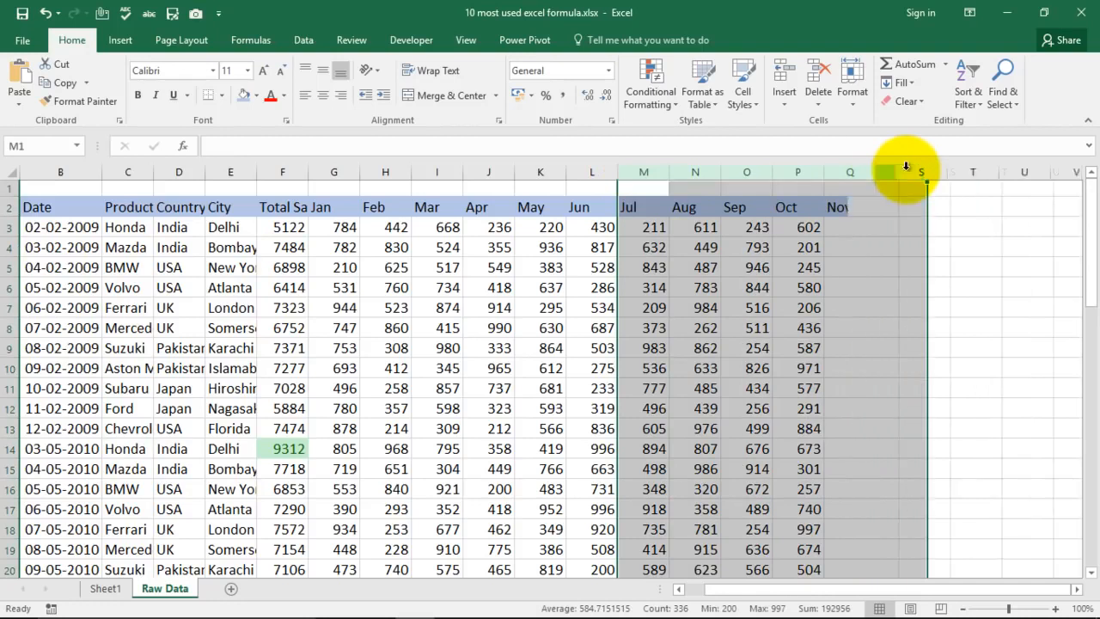
pyautogui.press('Delete')
pyautogui.click(728, 287)
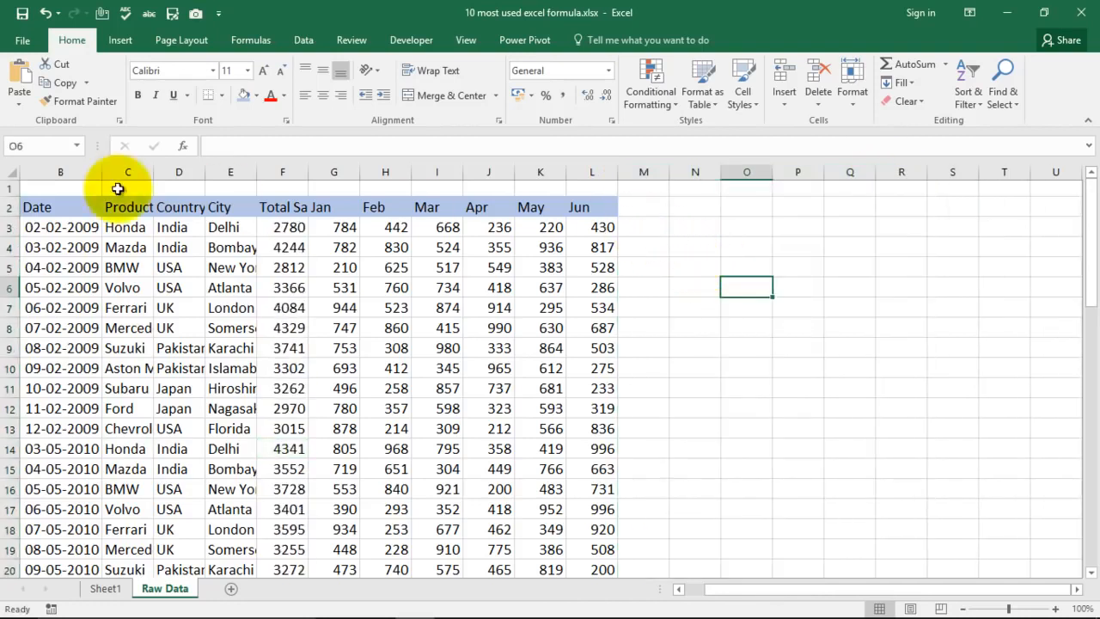
# - Increase the font size of cell M3 to 18 and enter =SUM(G3,H3,I3) to add the Jan, Feb and Mar values
pyautogui.click(636, 226)
pyautogui.click(264, 69)
pyautogui.click(264, 69)
pyautogui.click(264, 69)
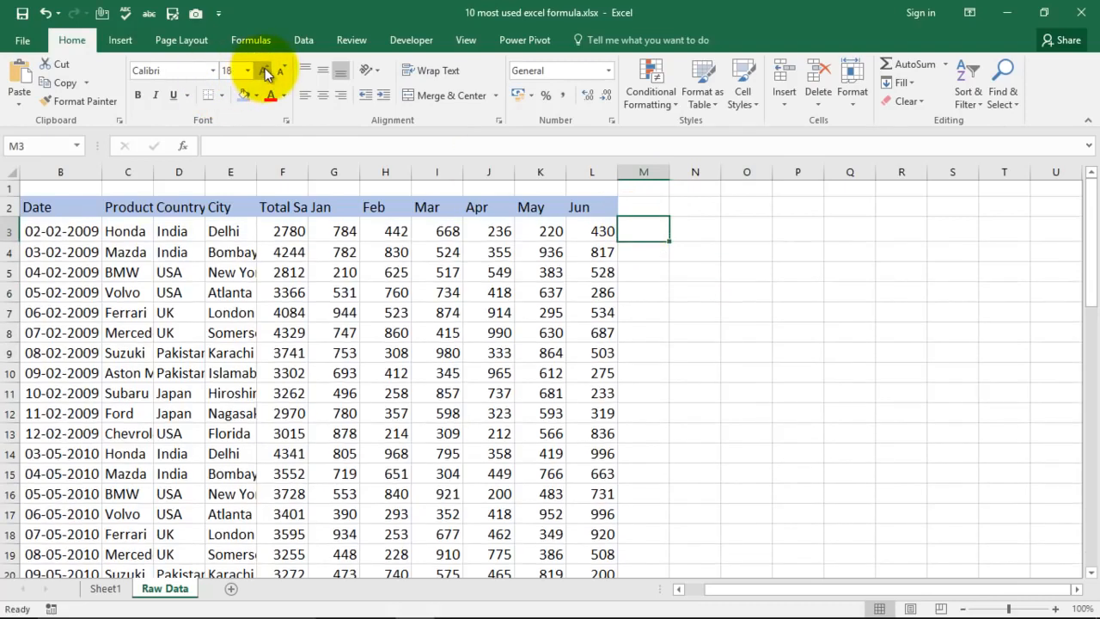
pyautogui.write('=sum')
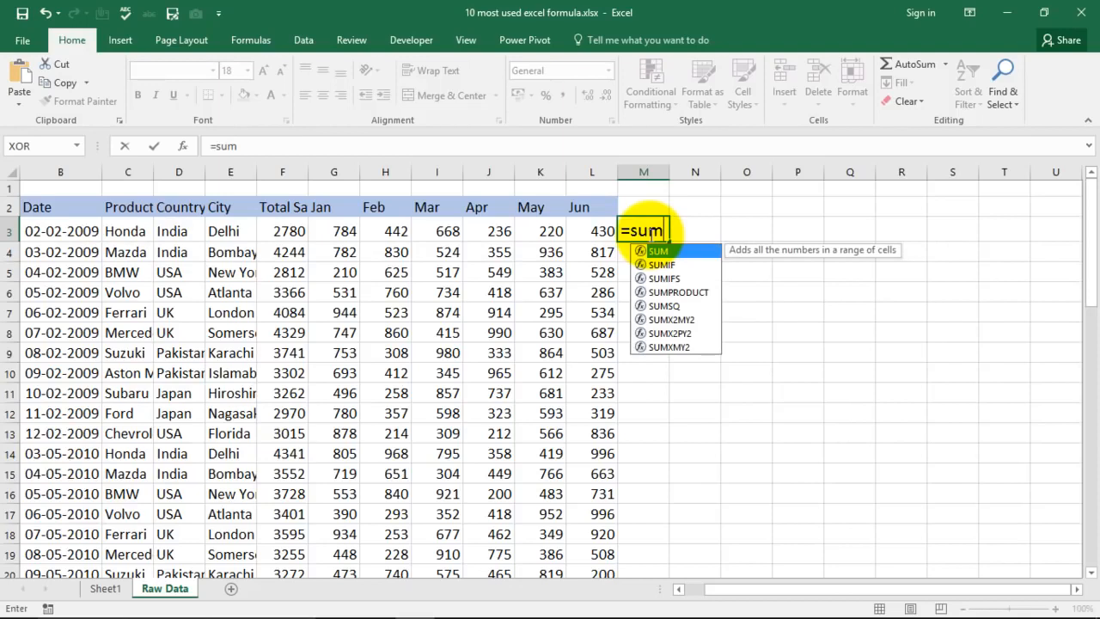
pyautogui.write('(')
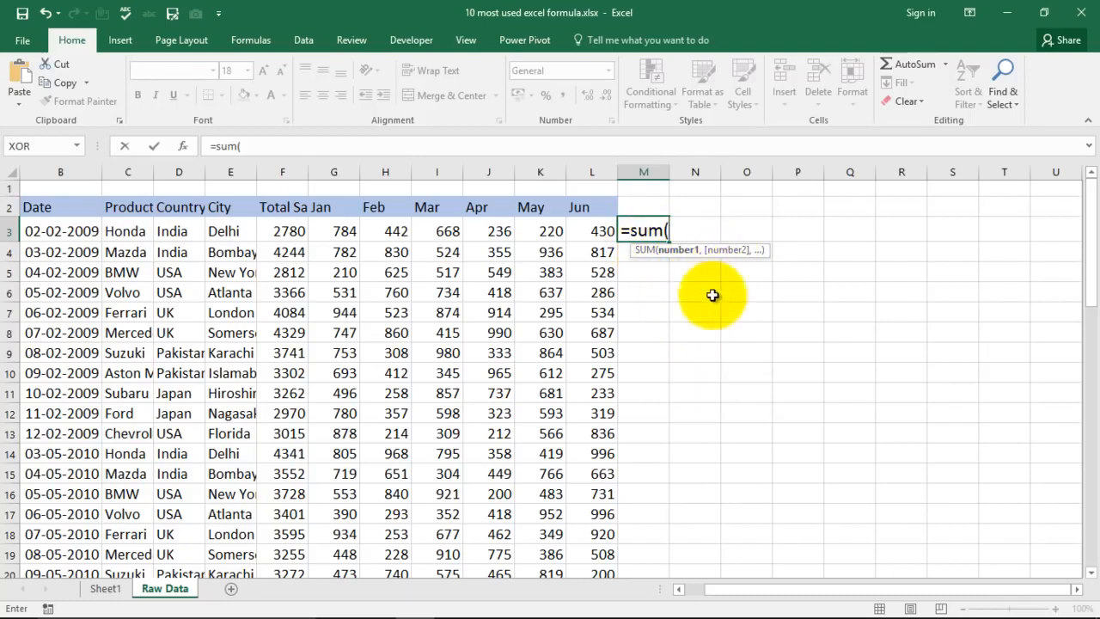
pyautogui.click(342, 230)
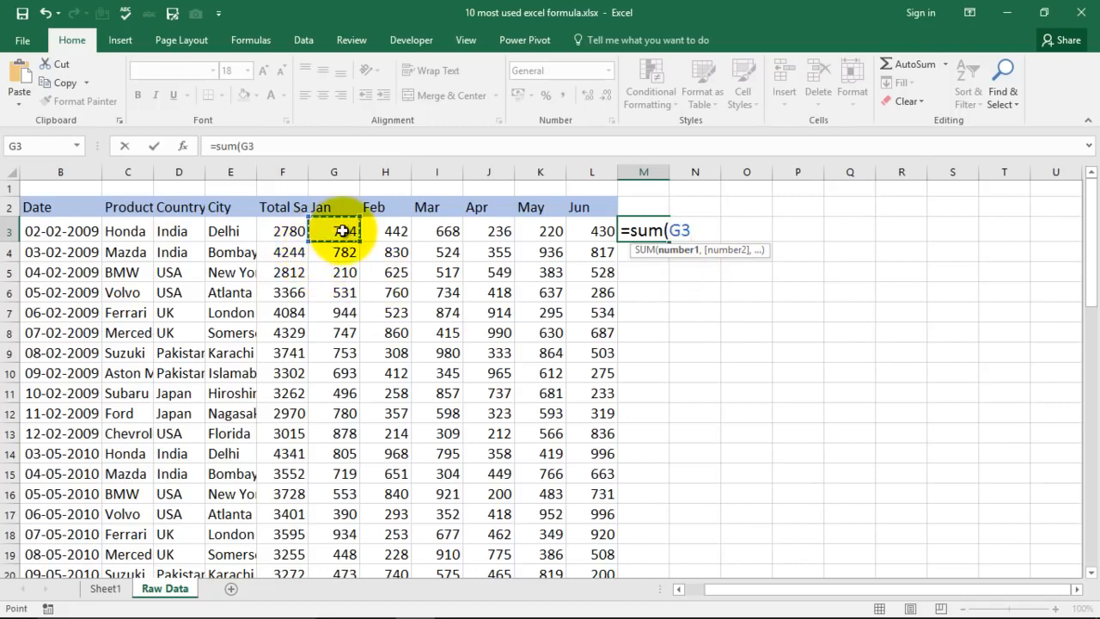
pyautogui.write(',')
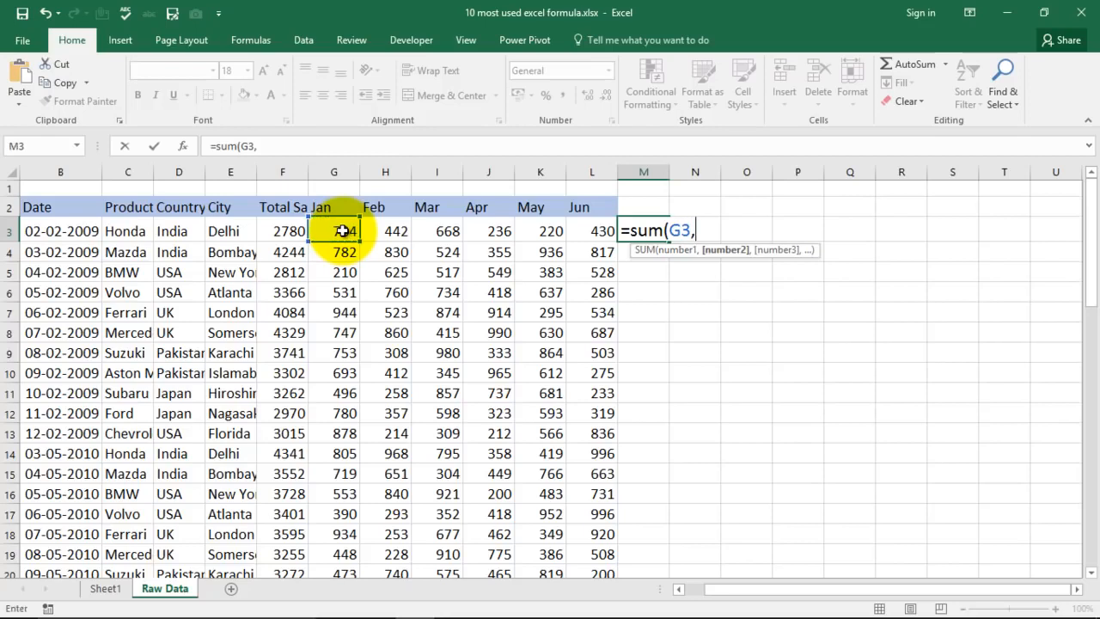
pyautogui.click(403, 234)
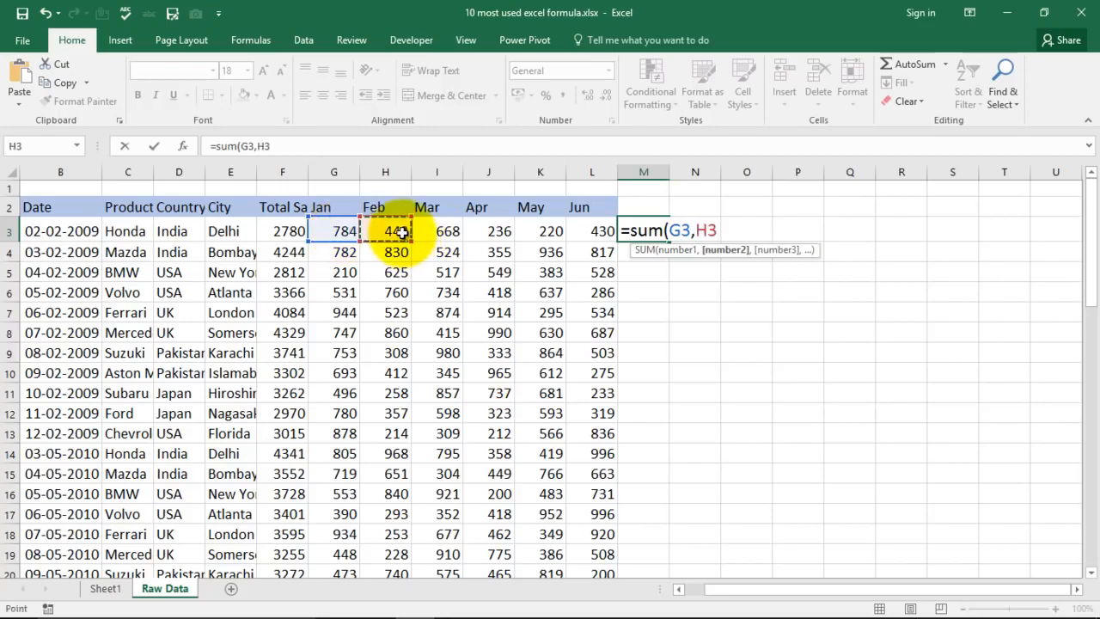
pyautogui.write(',')
pyautogui.click(439, 230)
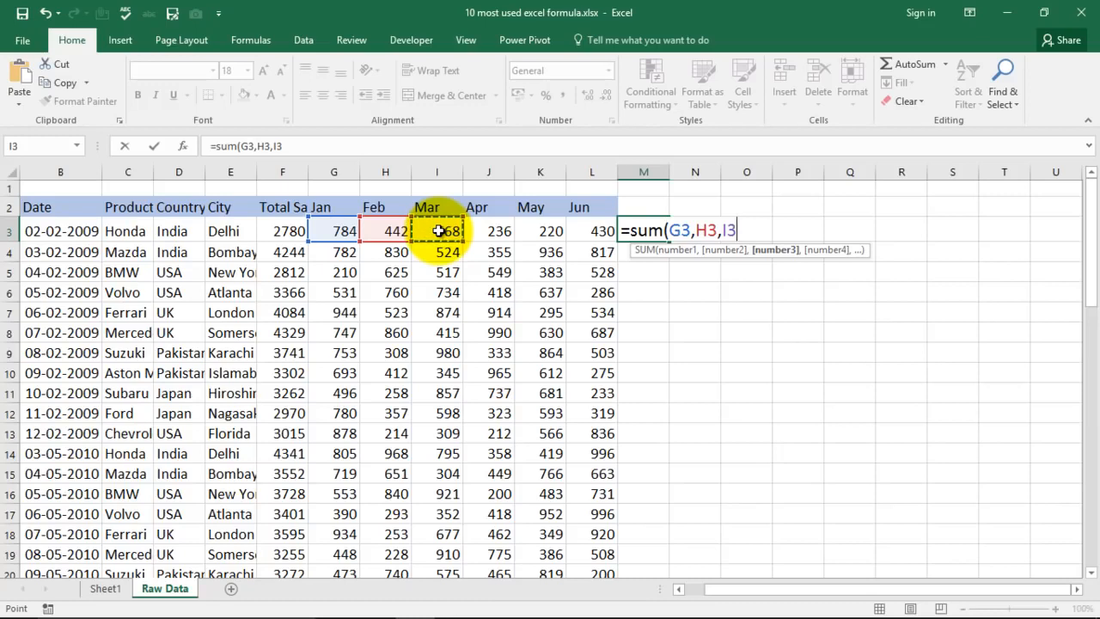
pyautogui.write(')')
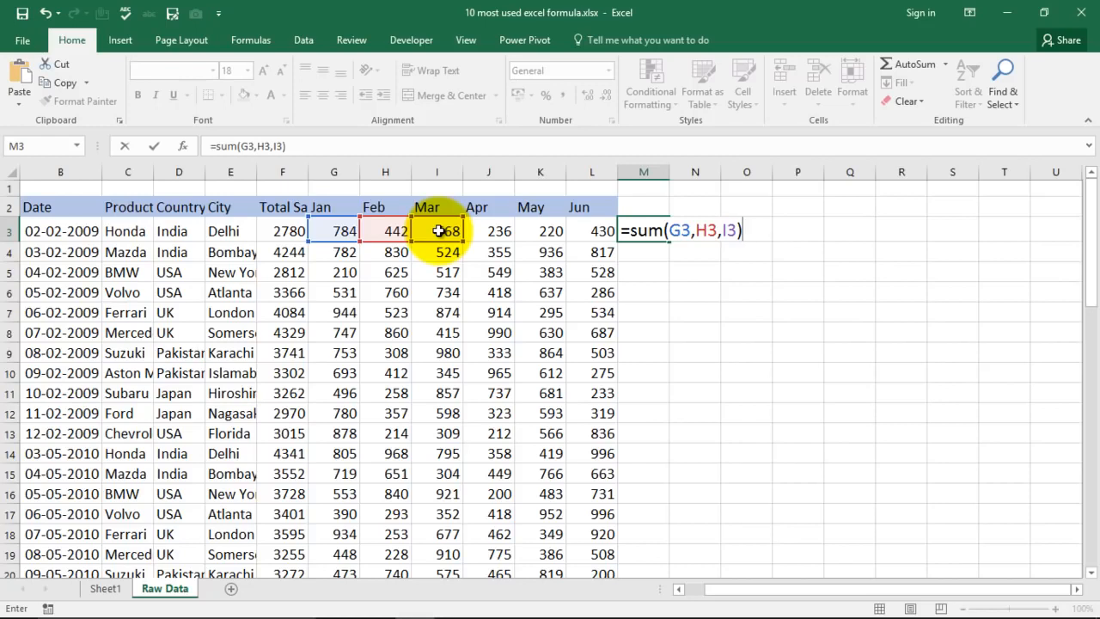
pyautogui.press('Return')
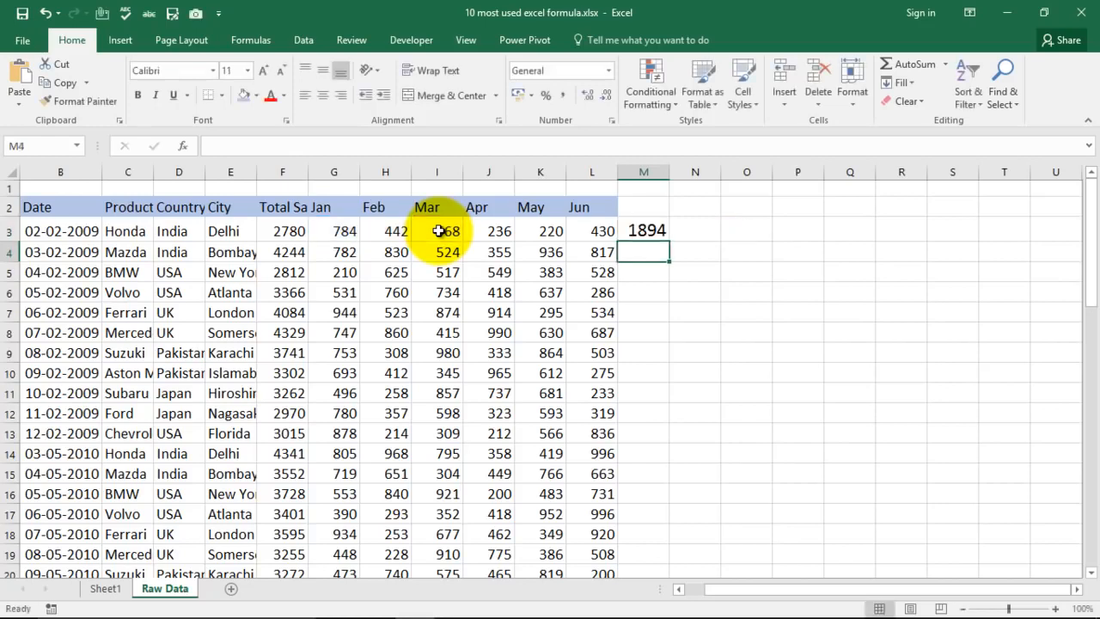
# - Replace the formula in M3 with =SUM(G3:L3) to total the Jan to Jun range
pyautogui.click(657, 228)
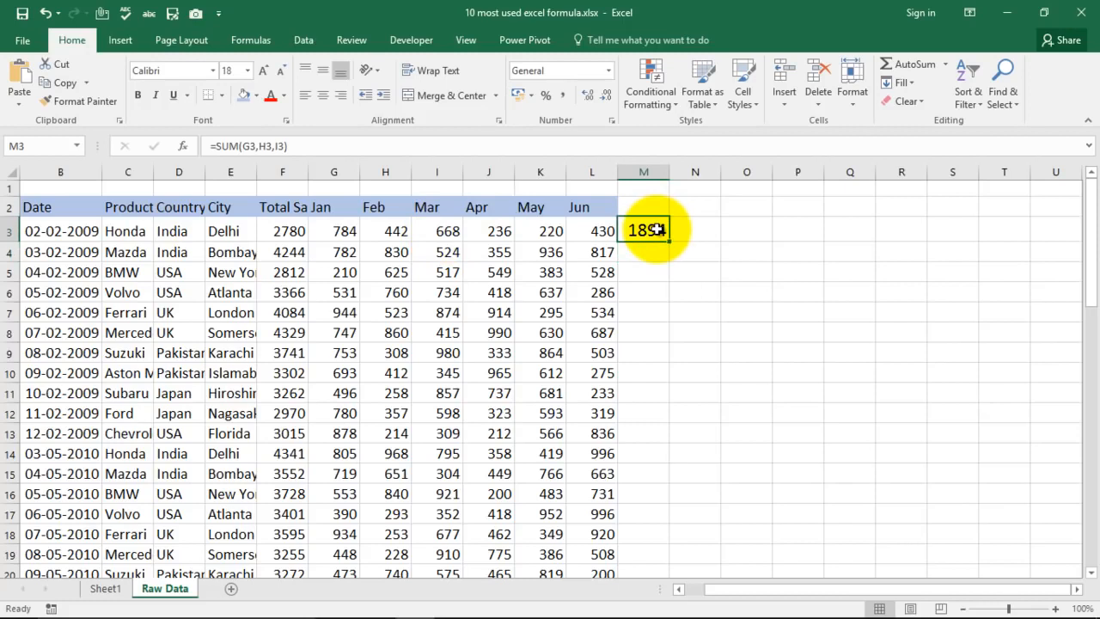
pyautogui.press('Delete')
pyautogui.write('=sum')
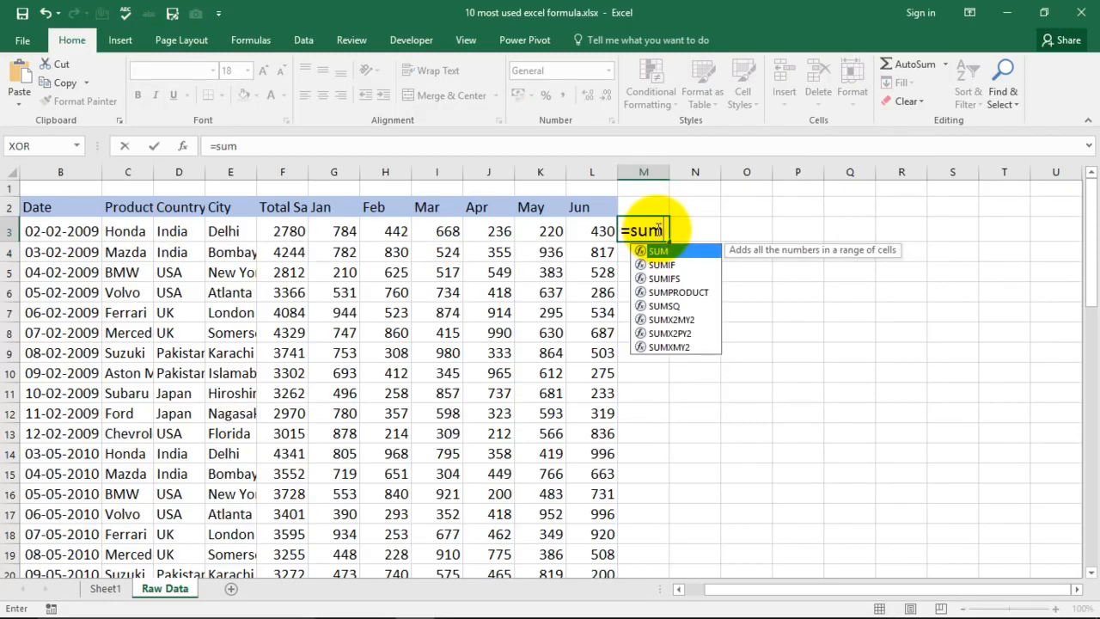
pyautogui.write('(')
pyautogui.click(339, 230)
pyautogui.moveTo(339, 230); pyautogui.dragTo(606, 227)
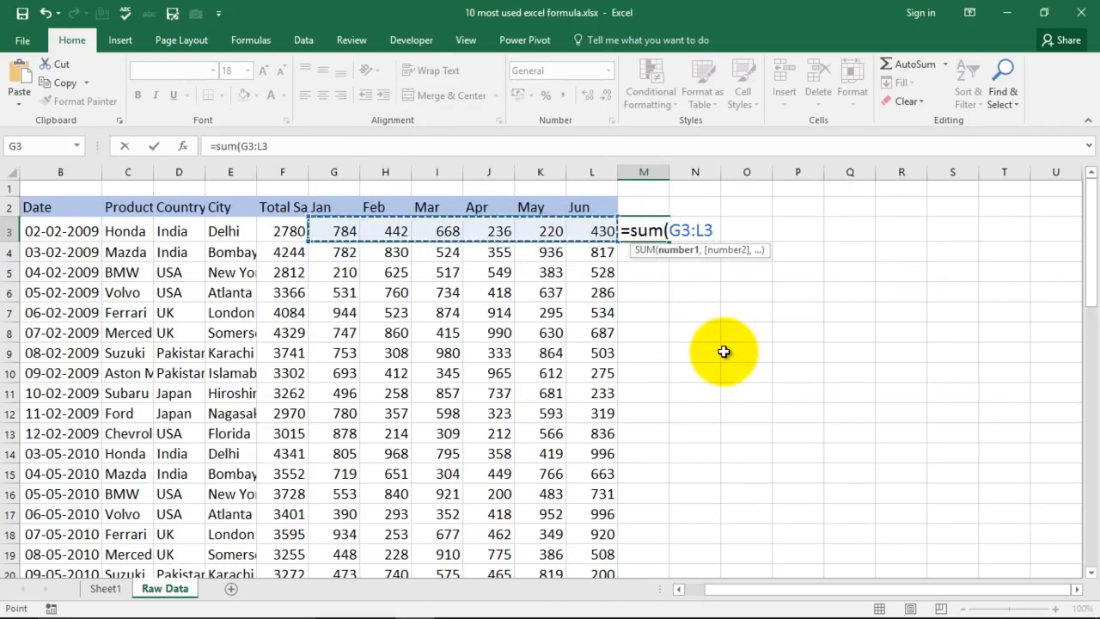
pyautogui.write(')')
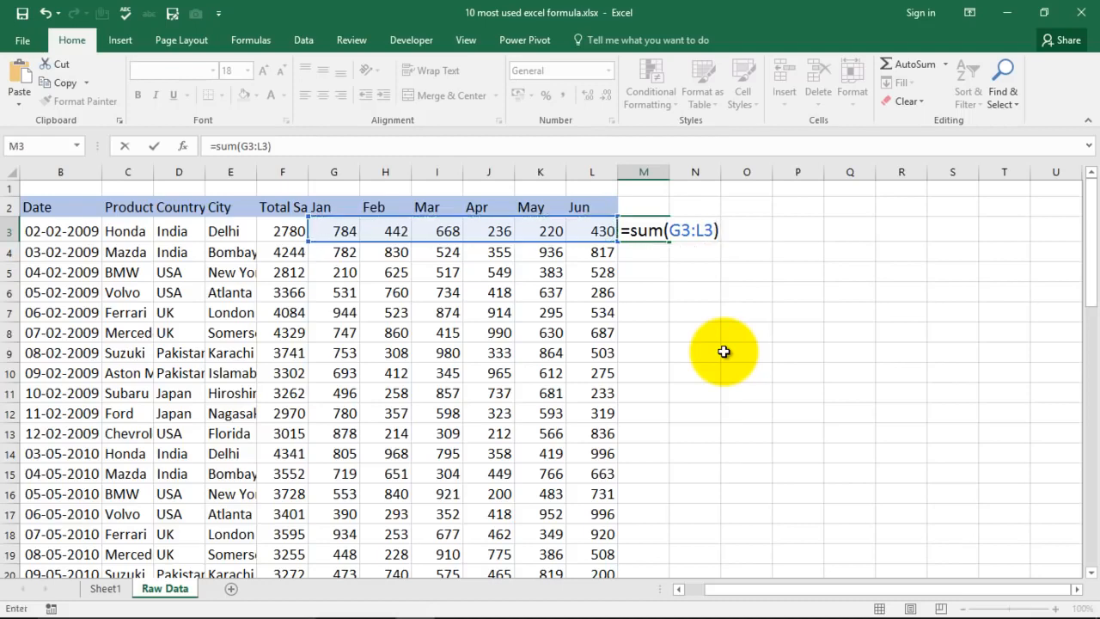
pyautogui.press('Return')
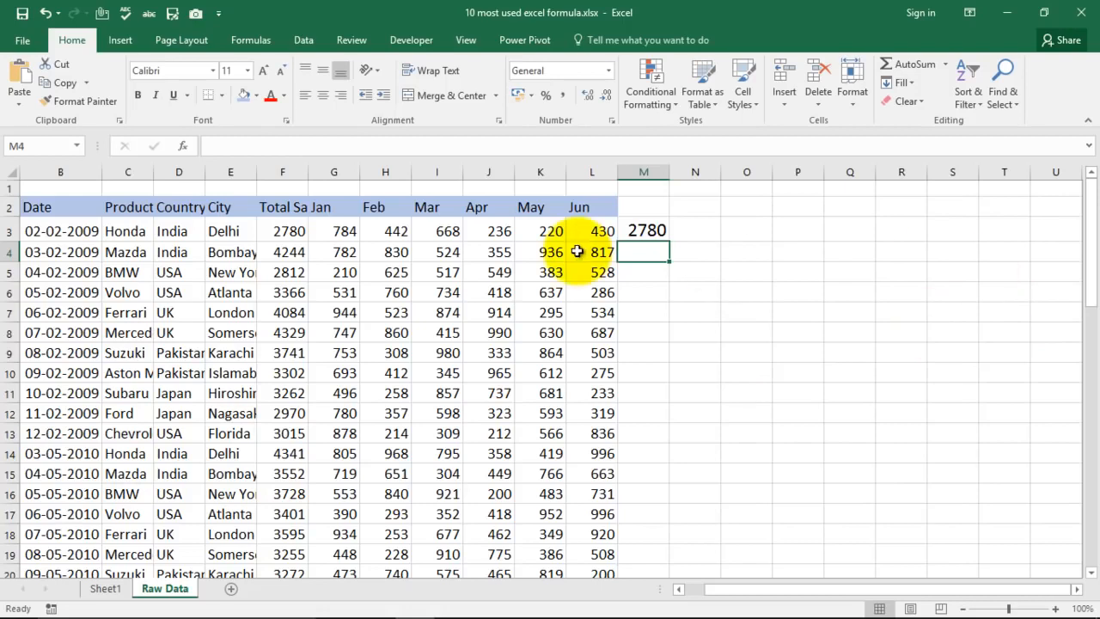
# - Overwrite M3 with =SUM(5+7+13) to add typed numbers directly
pyautogui.click(643, 229)
pyautogui.write('=')
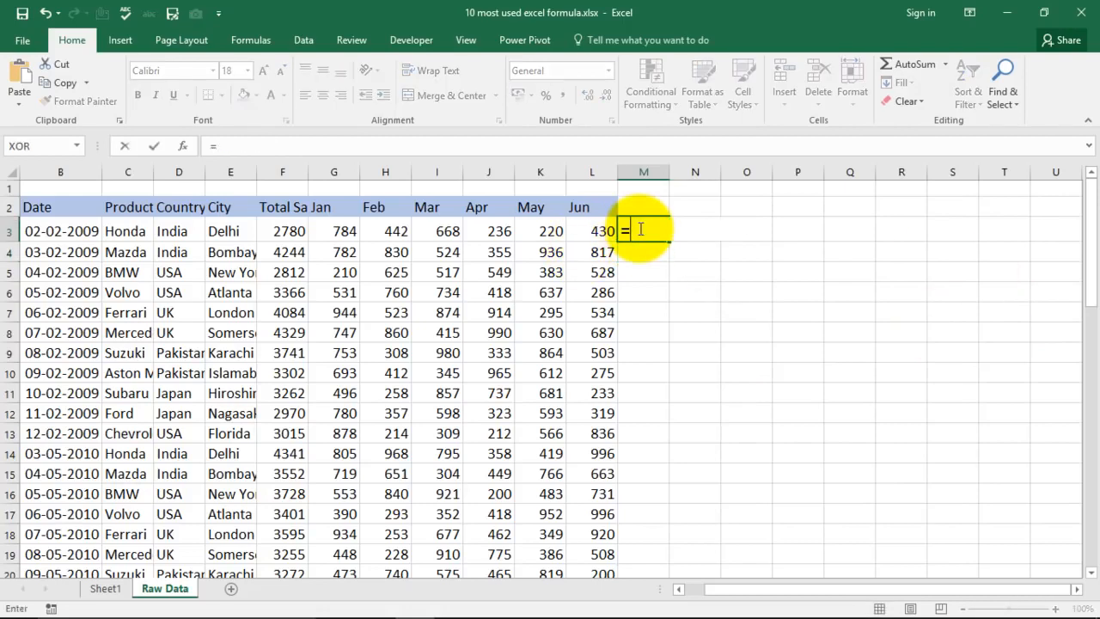
pyautogui.write('sum(5+7+13')
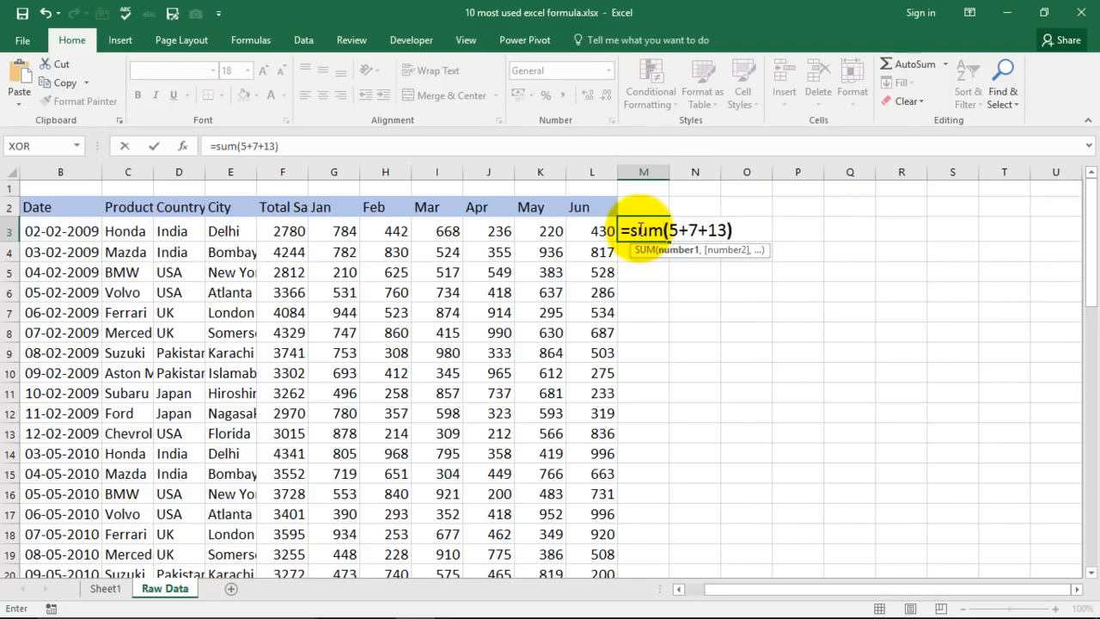
pyautogui.press('Return')
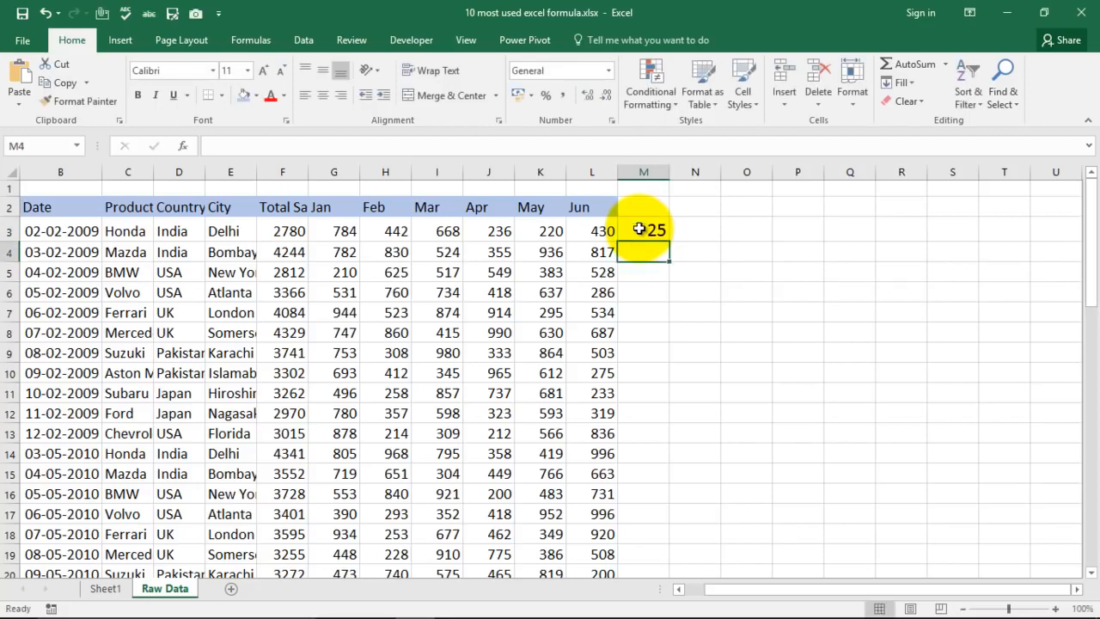
# - Clear M3 and insert an AutoSum of F3:L3 in it, keeping the suggested range
pyautogui.click(640, 229)
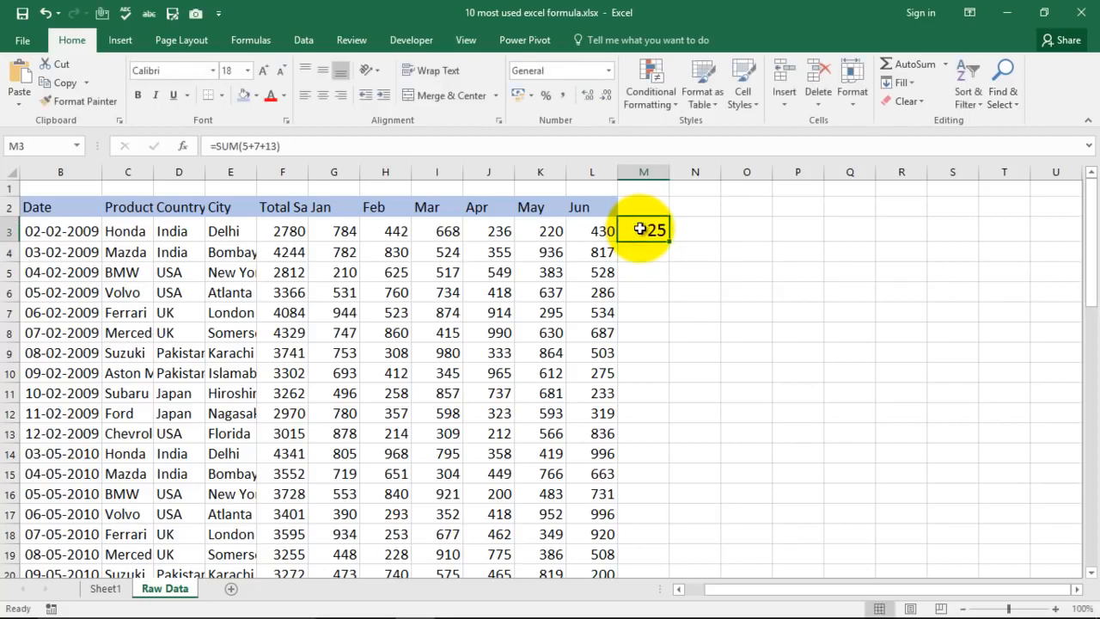
pyautogui.press('Delete')
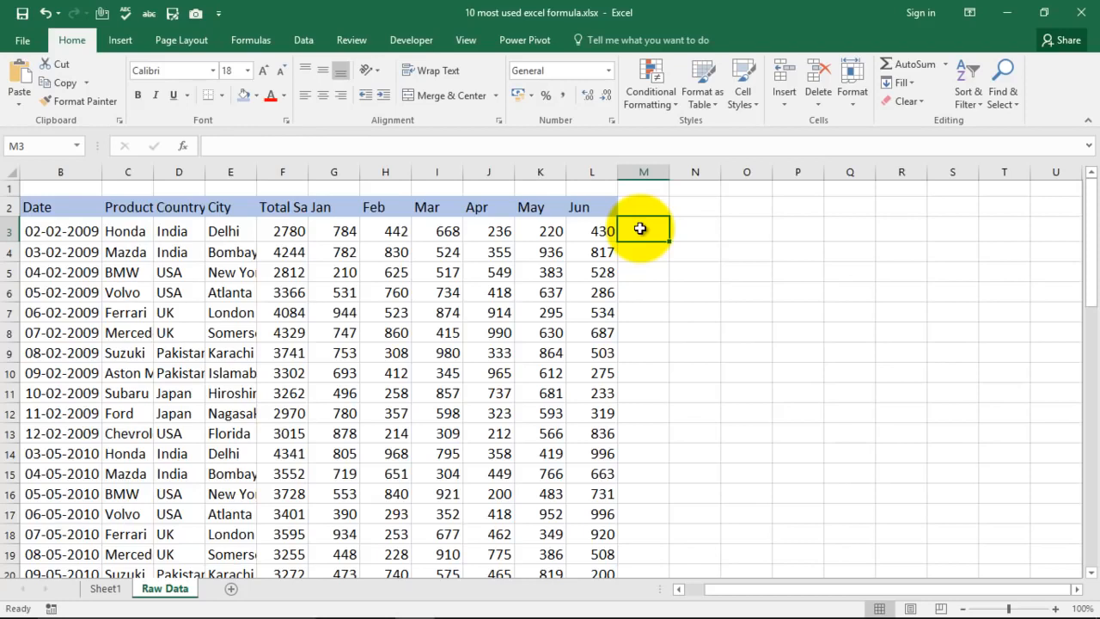
pyautogui.hotkey('alt', '=')
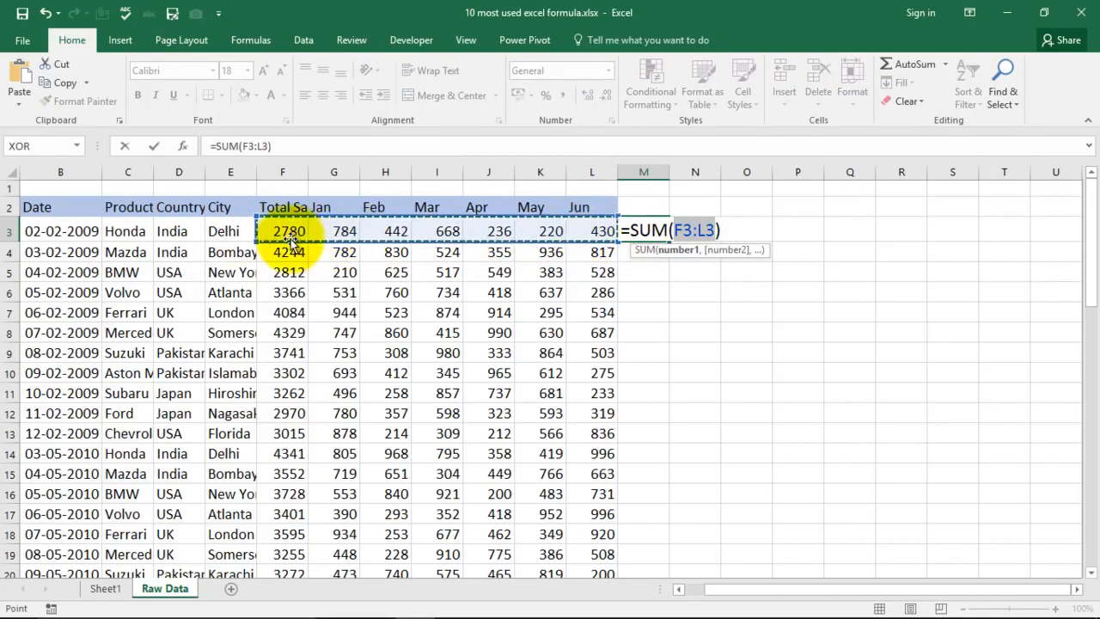
pyautogui.press('Return')
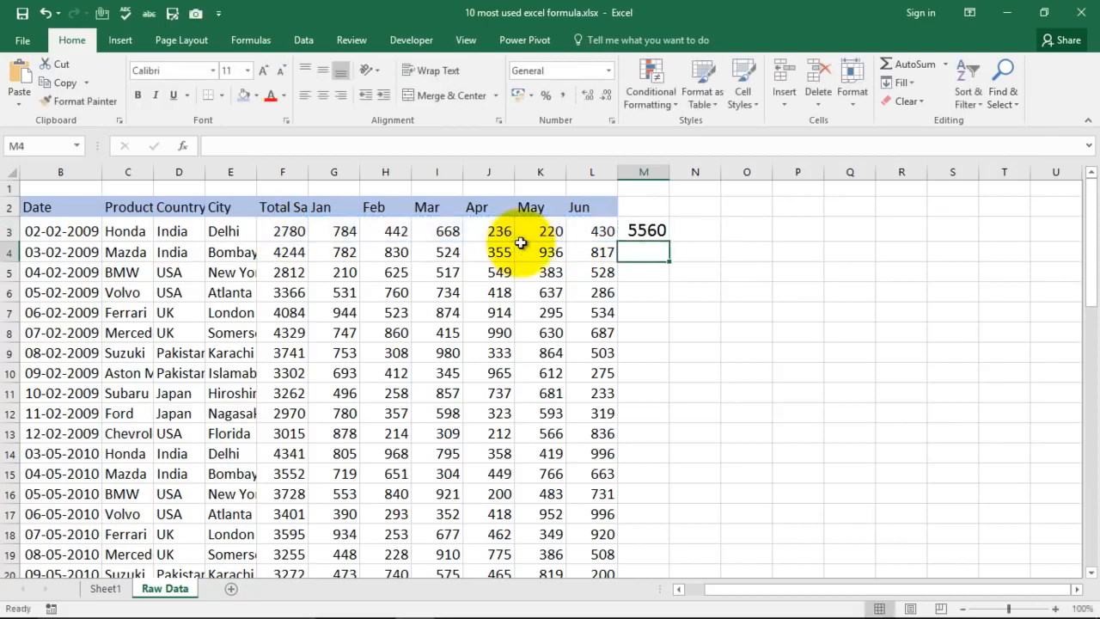
pyautogui.click(646, 231)
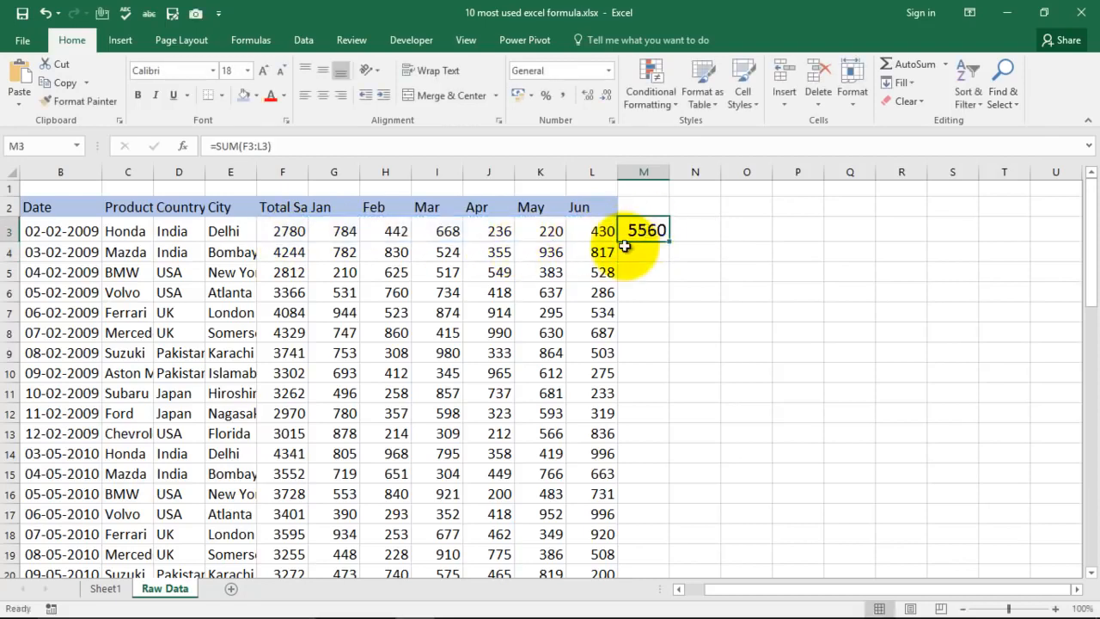
# - Select the Average Formula entry in the list on Sheet1, and go back to the Raw Data sheet
pyautogui.click(105, 588)
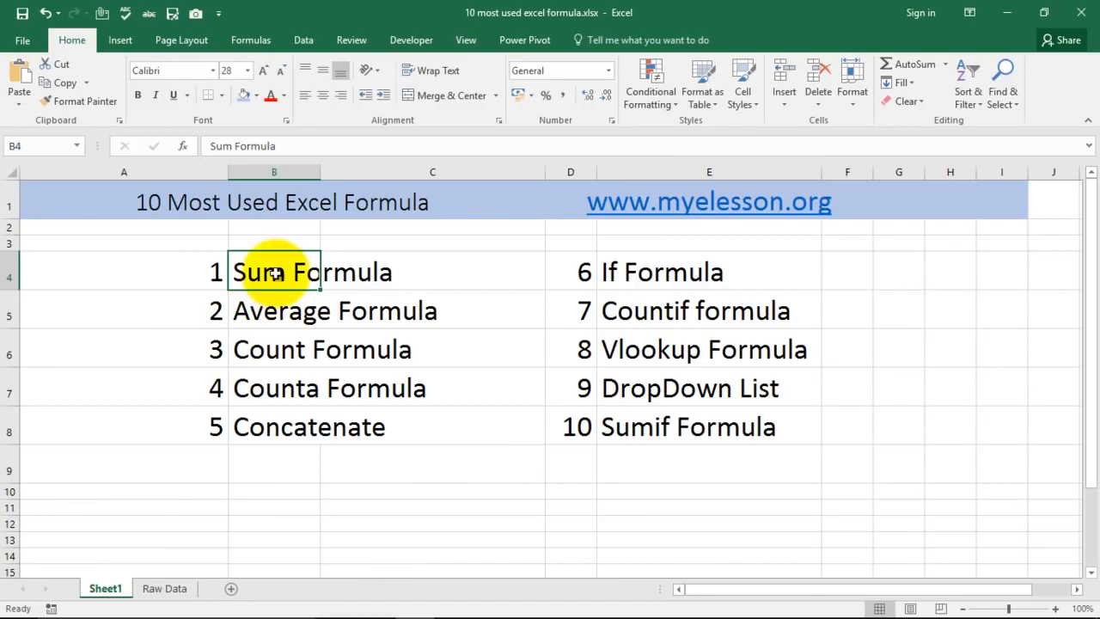
pyautogui.click(275, 311)
pyautogui.click(167, 587)
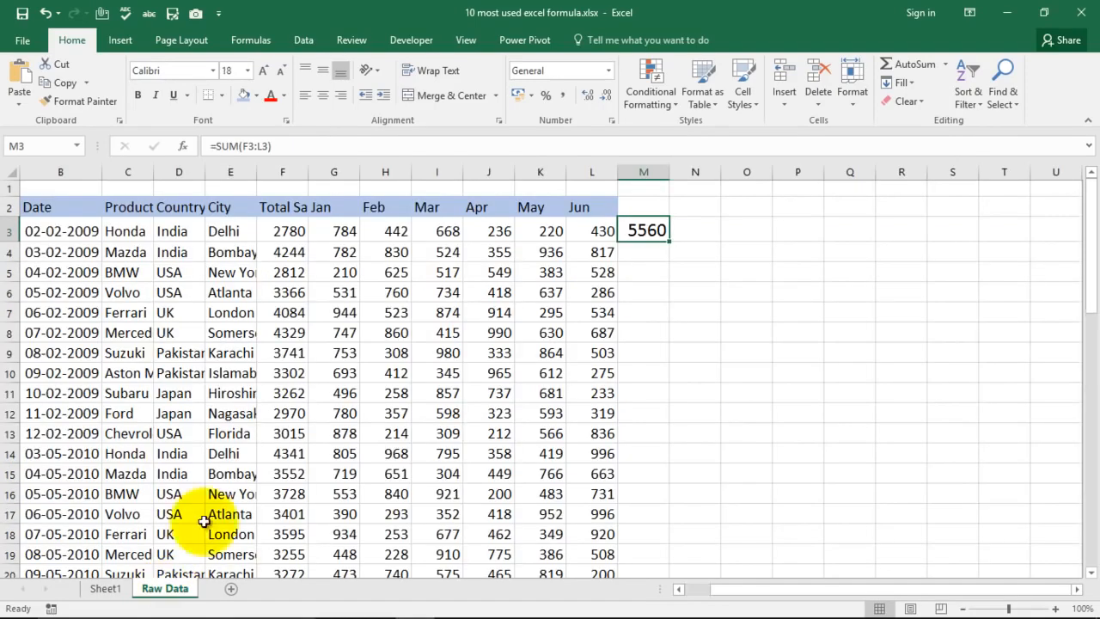
pyautogui.click(640, 256)
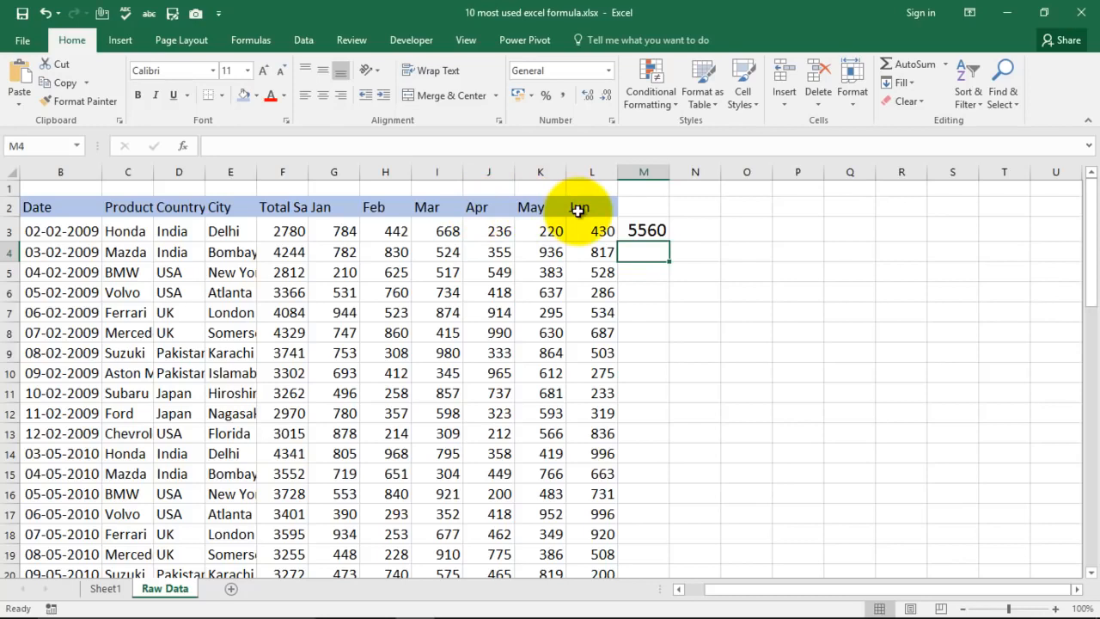
pyautogui.write('=')
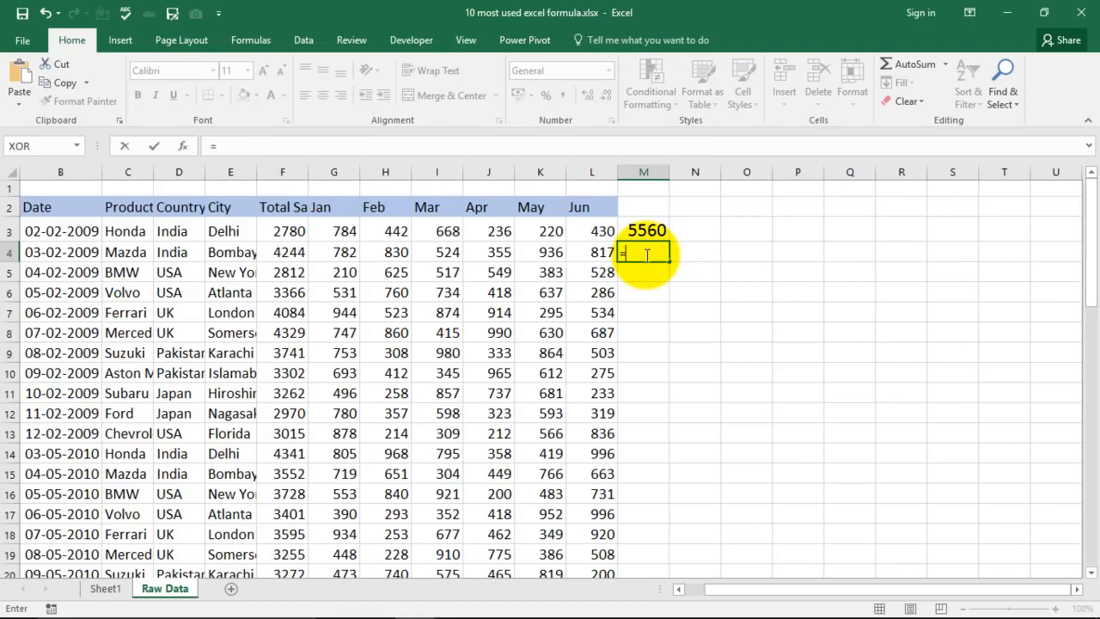
pyautogui.press('Escape')
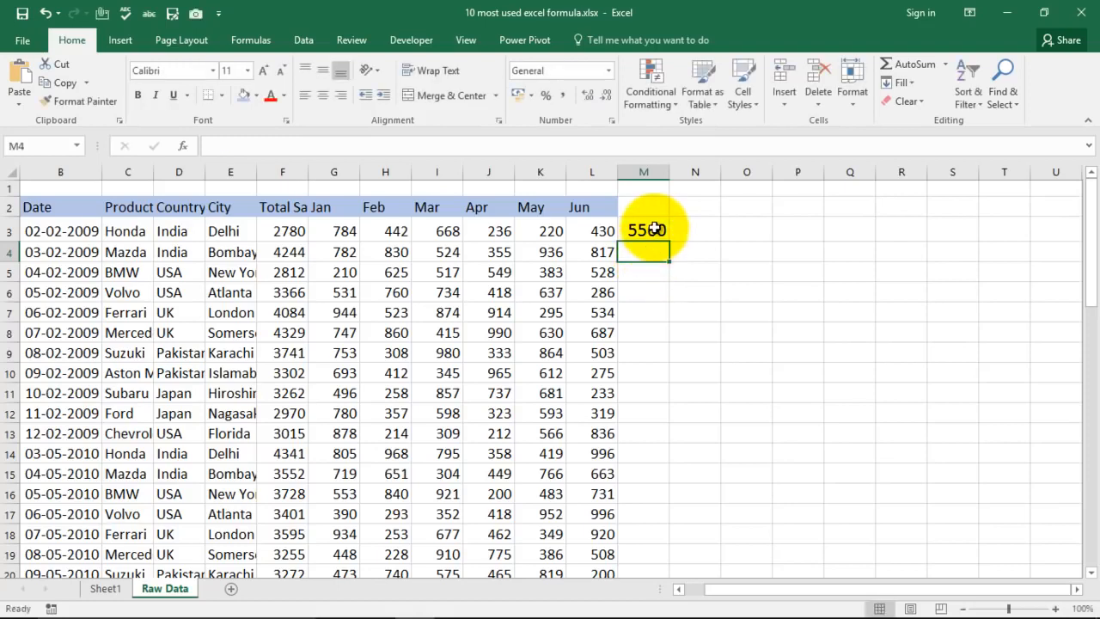
# - Replace the formula in M3 with =AVERAGE(G3,H3,I3,L3) to average four individually picked month cells
pyautogui.click(646, 229)
pyautogui.press('Delete')
pyautogui.write('=')
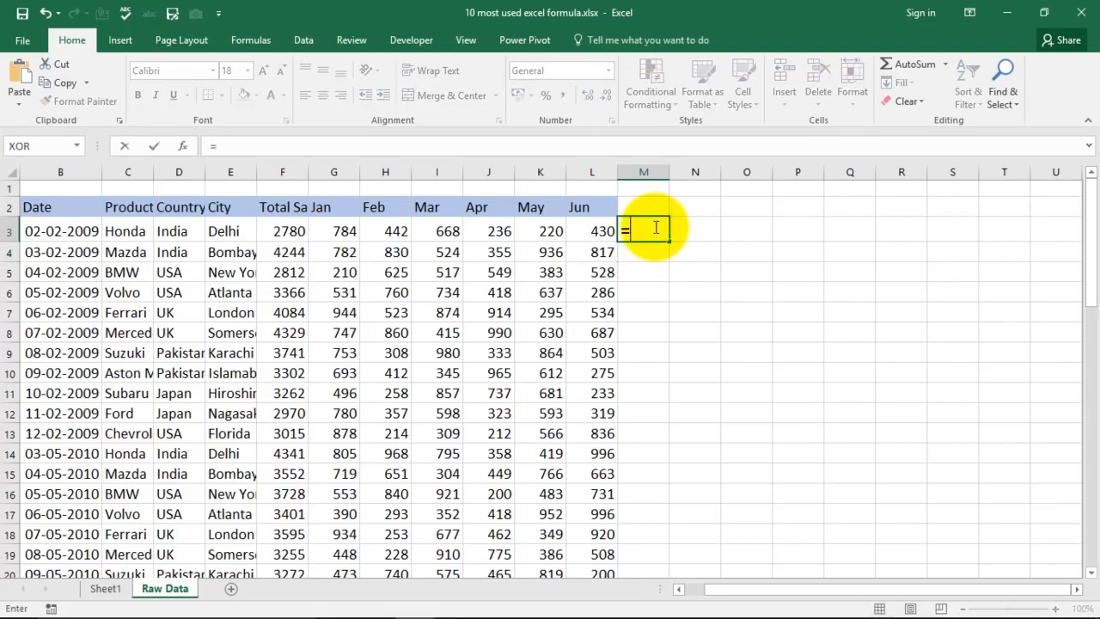
pyautogui.write('average')
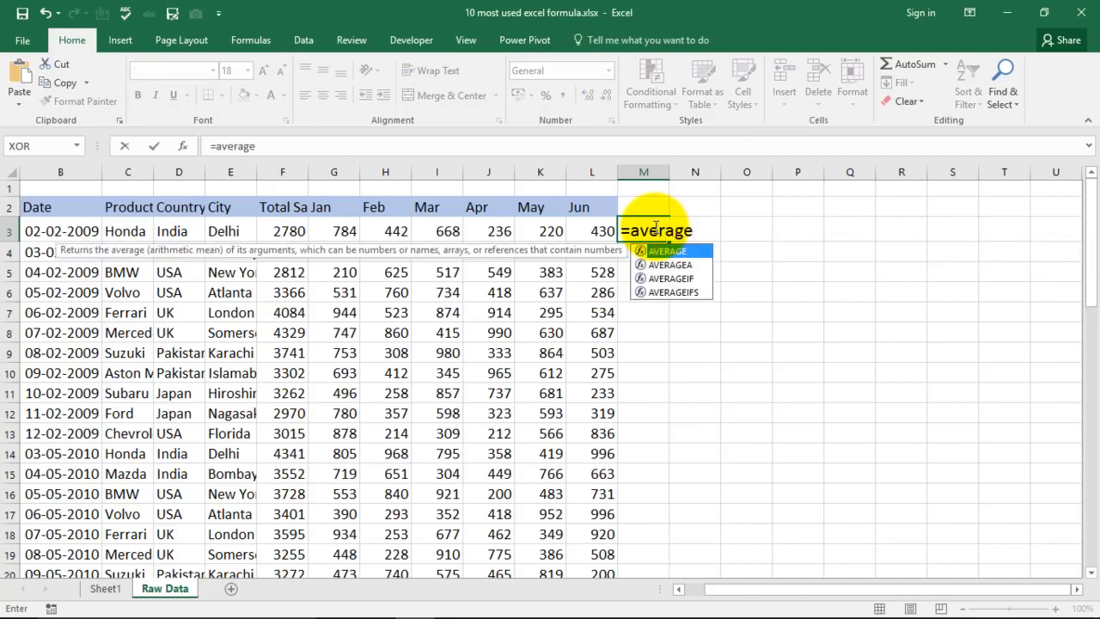
pyautogui.press('Tab')
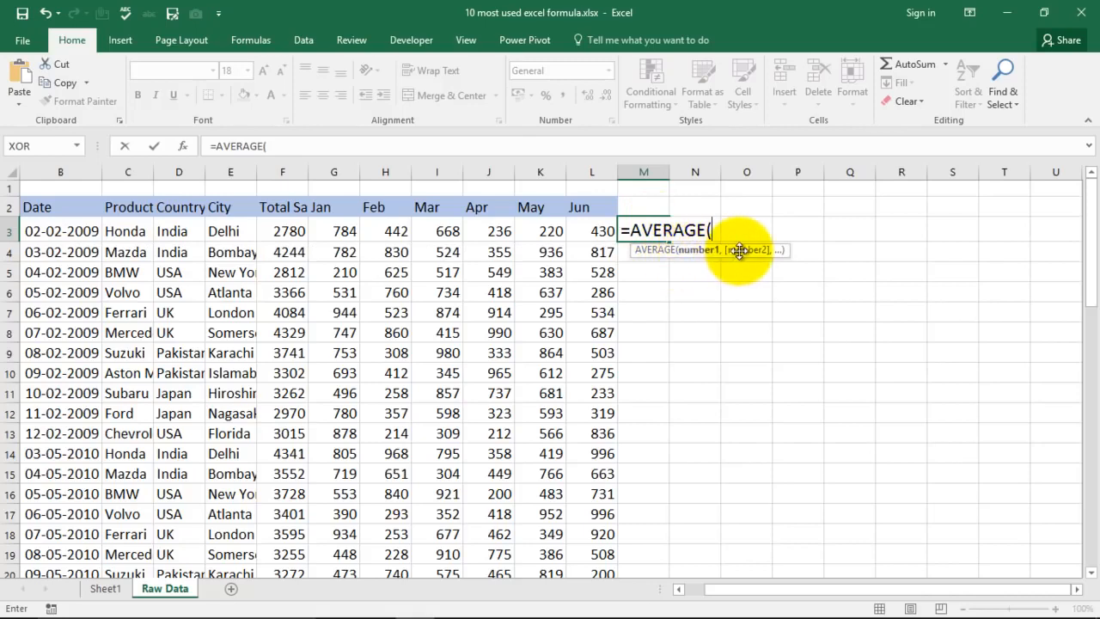
pyautogui.click(341, 229)
pyautogui.write(',')
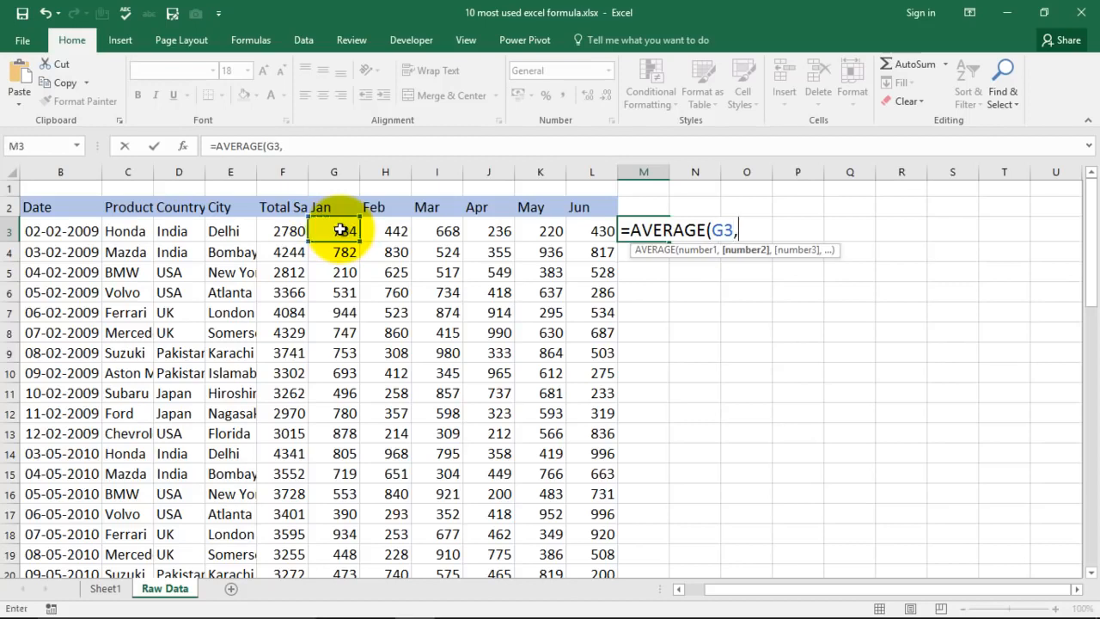
pyautogui.click(395, 232)
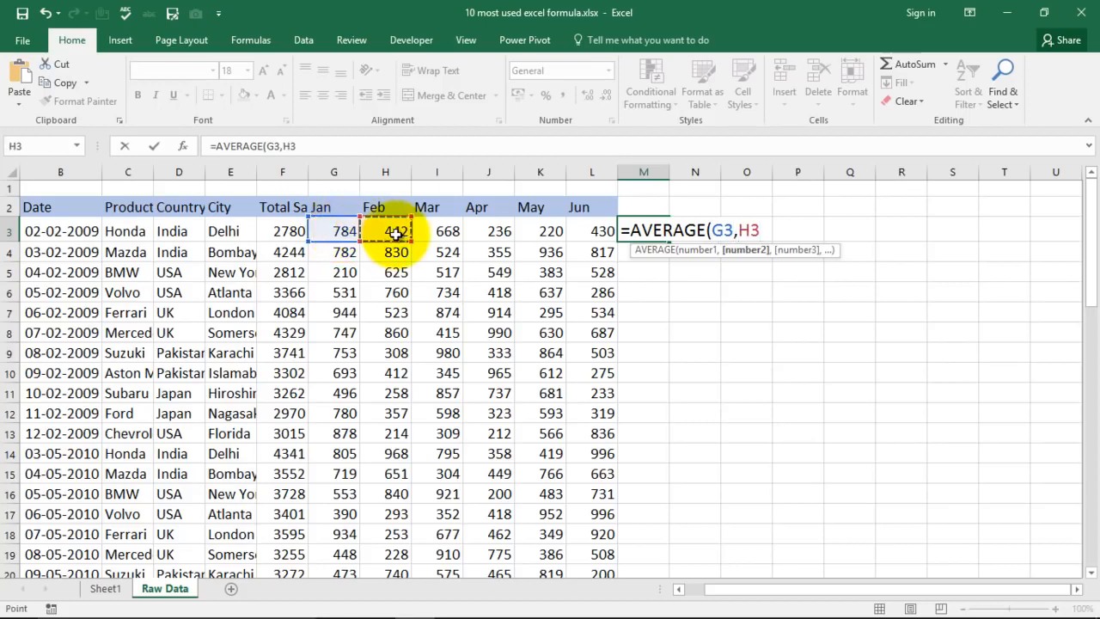
pyautogui.write(',')
pyautogui.click(450, 231)
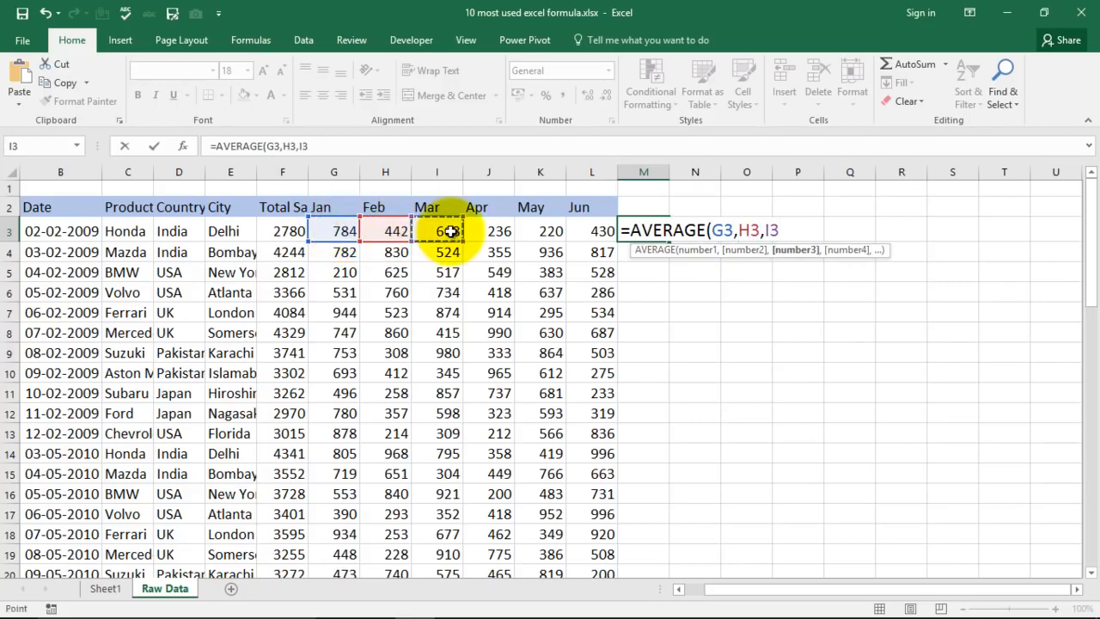
pyautogui.write(',')
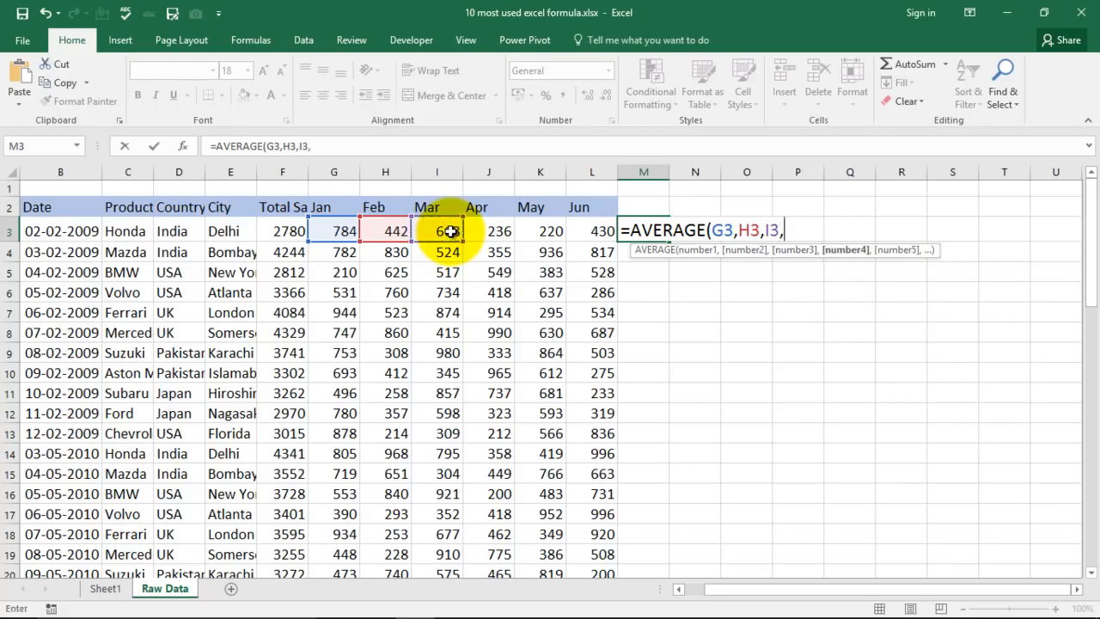
pyautogui.click(595, 232)
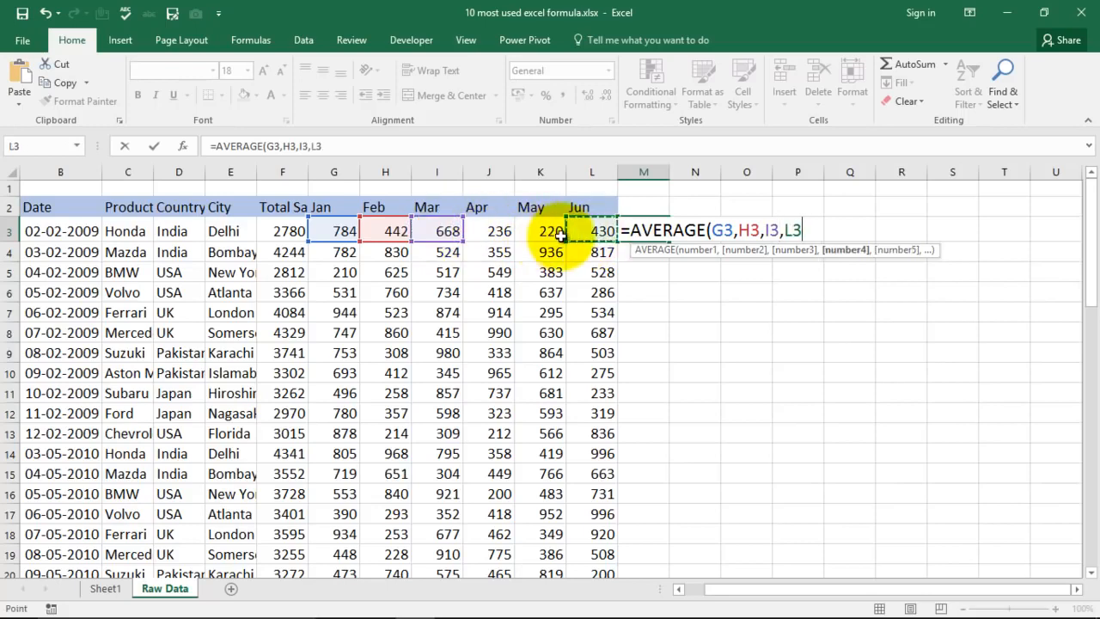
pyautogui.write(')')
pyautogui.press('Return')
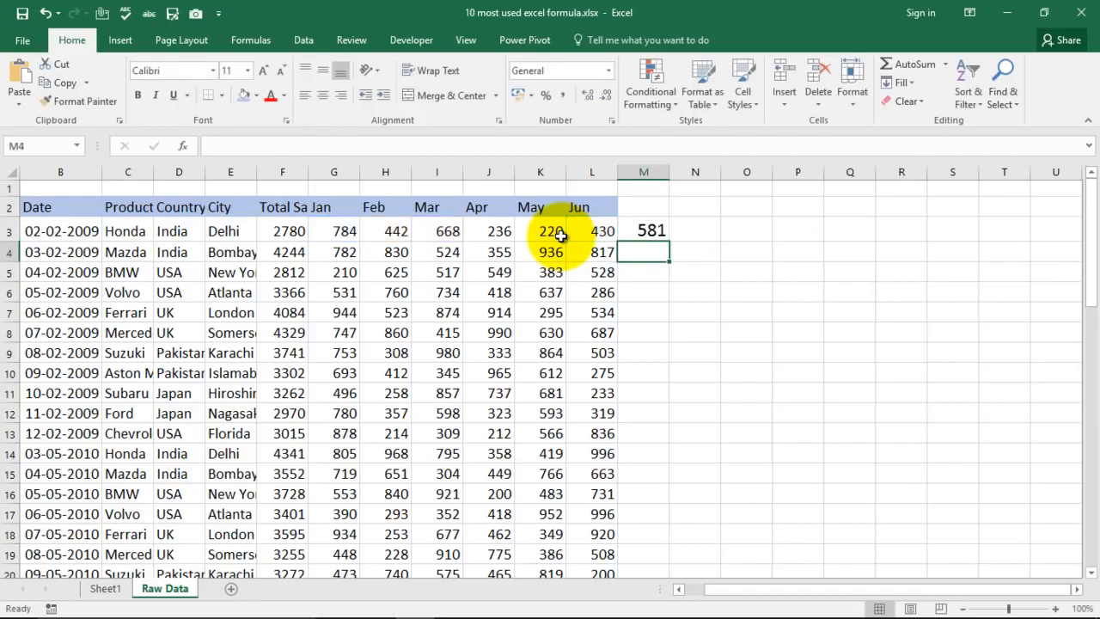
# - Replace the formula in M3 with =AVERAGE(G3:L3) to average the whole Jan to Jun range
pyautogui.click(656, 231)
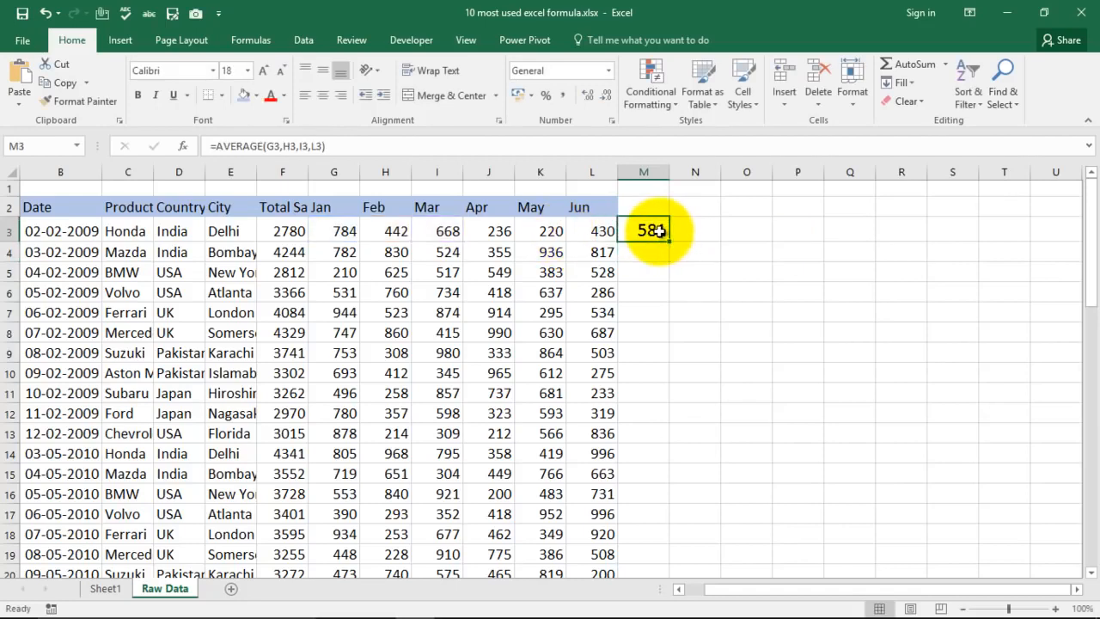
pyautogui.press('Delete')
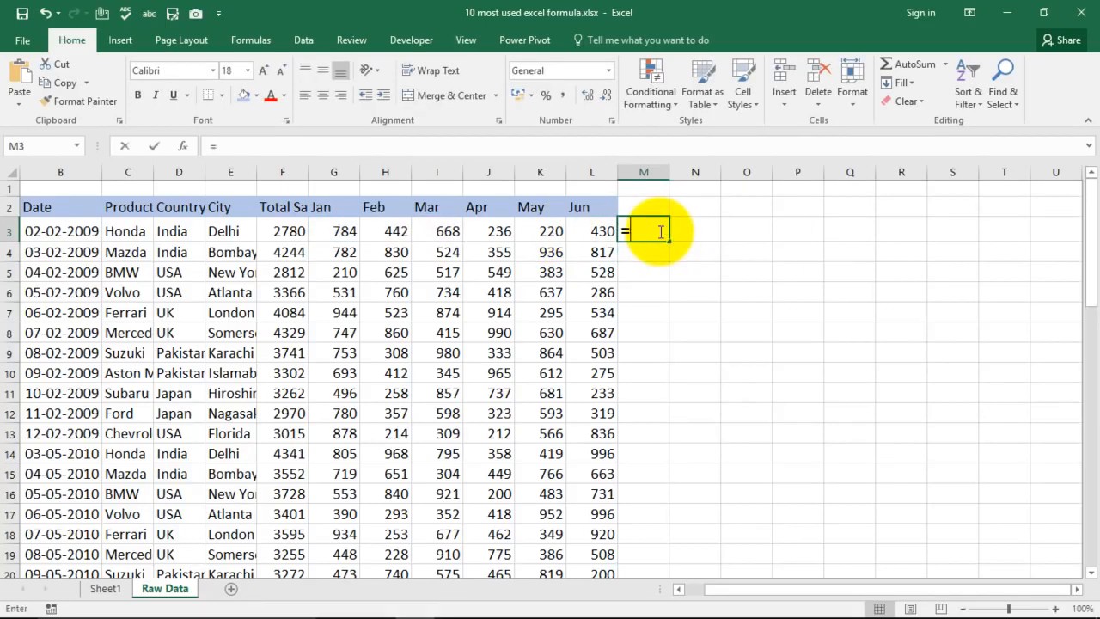
pyautogui.write('=s')
pyautogui.press('BackSpace')
pyautogui.write('ave')
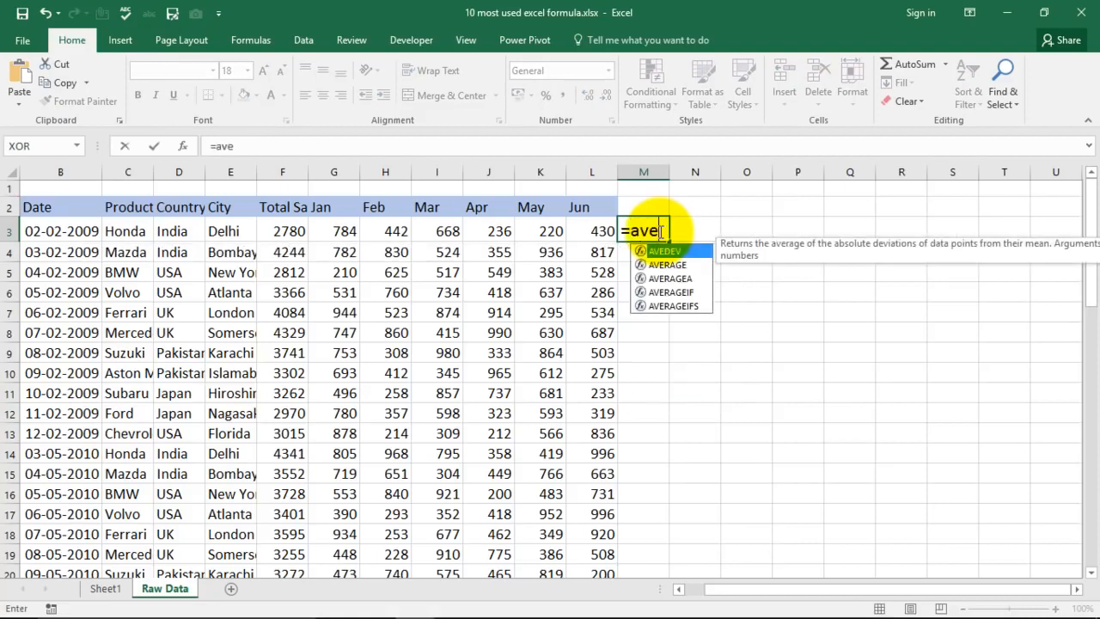
pyautogui.write('r')
pyautogui.press('Tab')
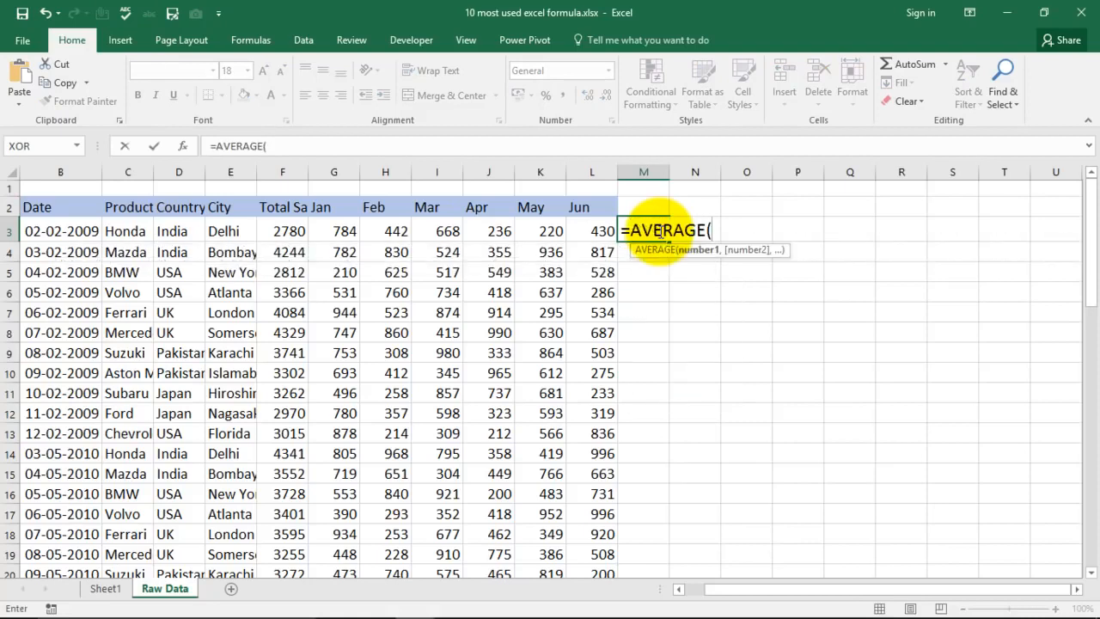
pyautogui.moveTo(335, 231); pyautogui.dragTo(596, 232)
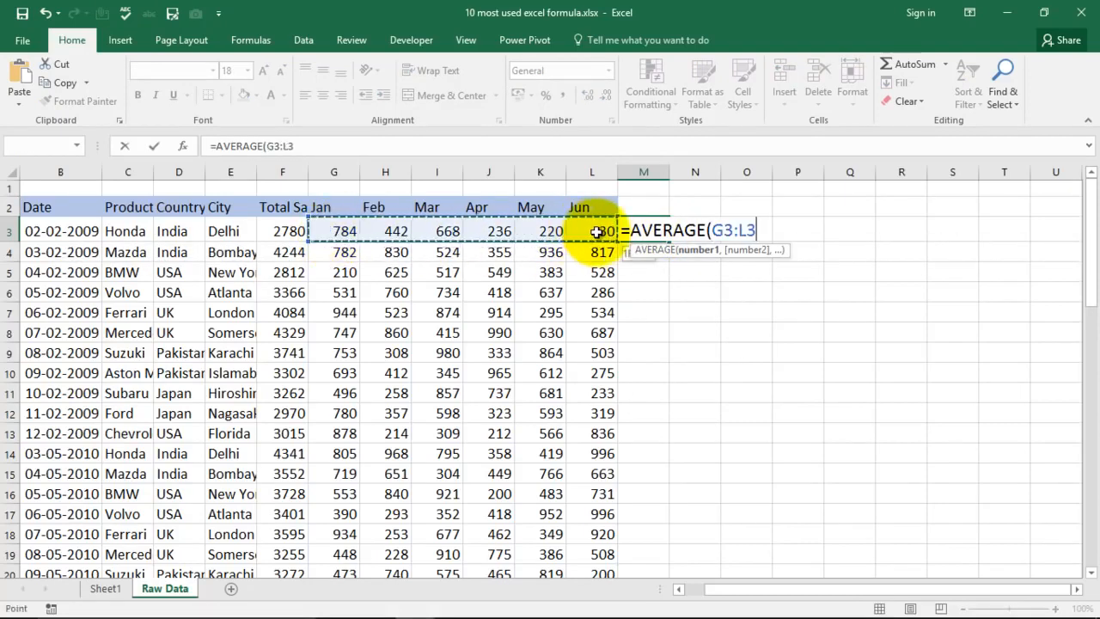
pyautogui.write(')')
pyautogui.press('Return')
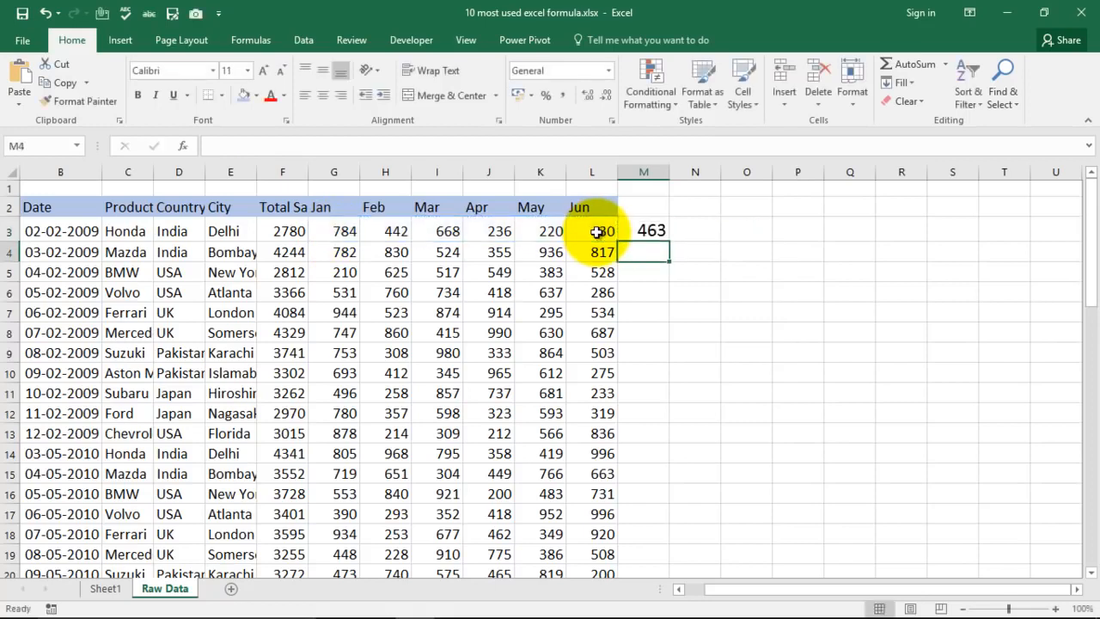
# - Check the formula in M3 against the average of the Jan to Jun cells G3:L3
pyautogui.click(646, 230)
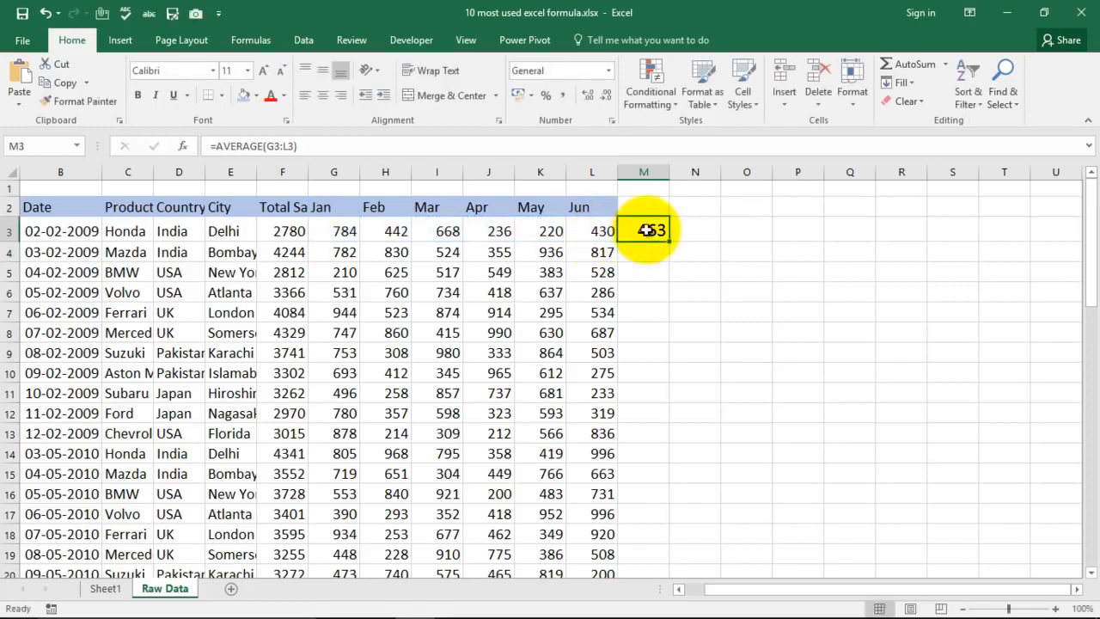
pyautogui.click(348, 231)
pyautogui.moveTo(376, 231); pyautogui.dragTo(601, 233)
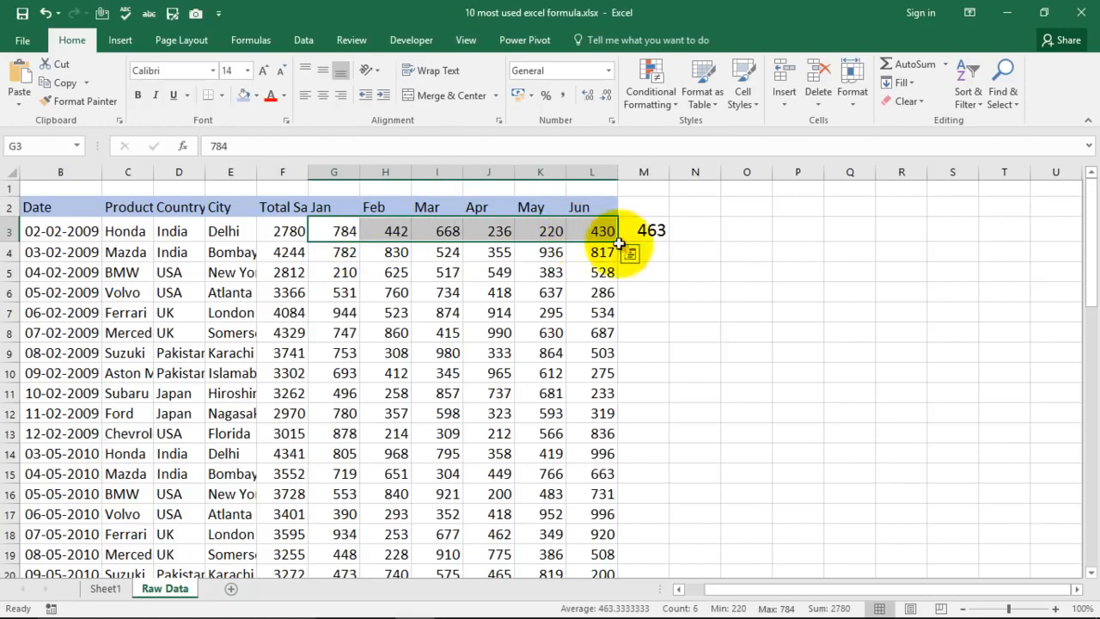
pyautogui.click(668, 273)
# - Overwrite M3 with =AVERAGE(784,442,668) to average typed numbers directly
pyautogui.click(656, 230)
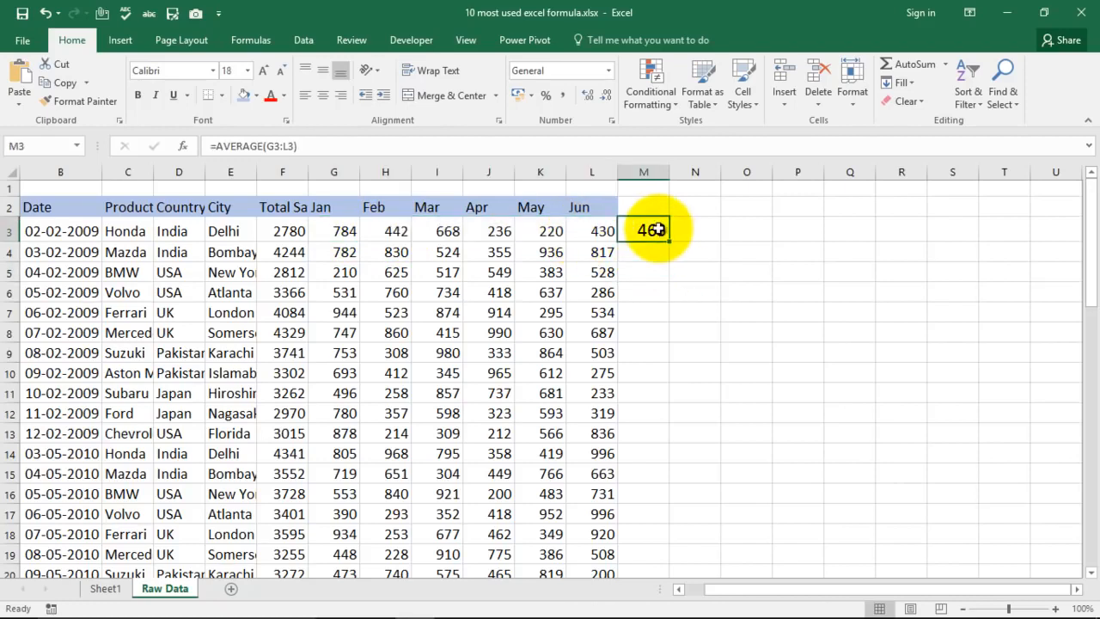
pyautogui.press('Delete')
pyautogui.write('=')
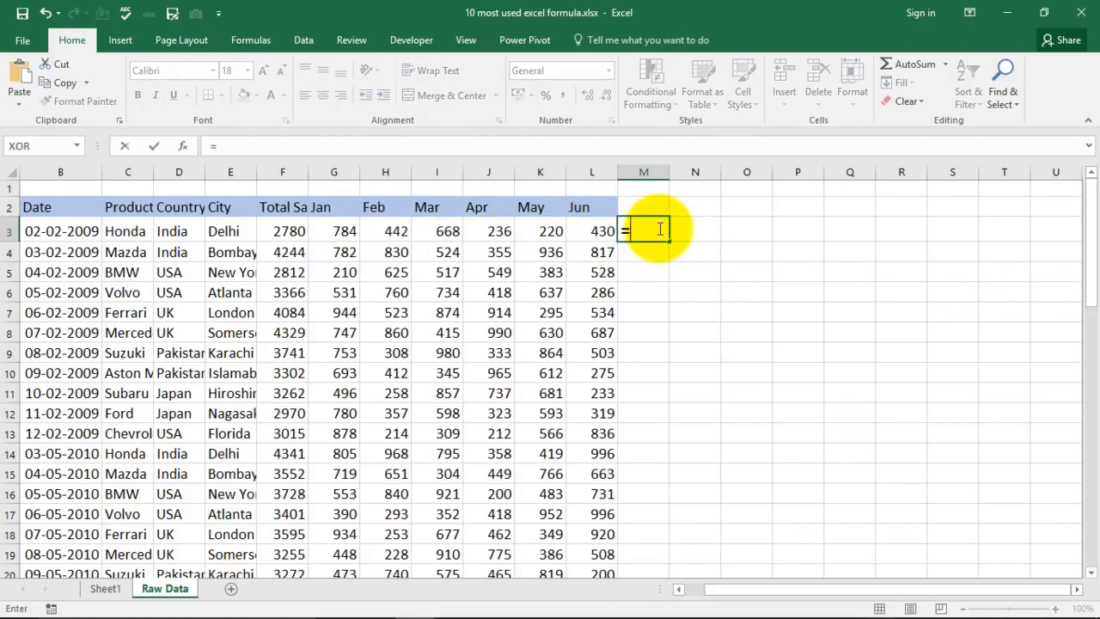
pyautogui.write('ave')
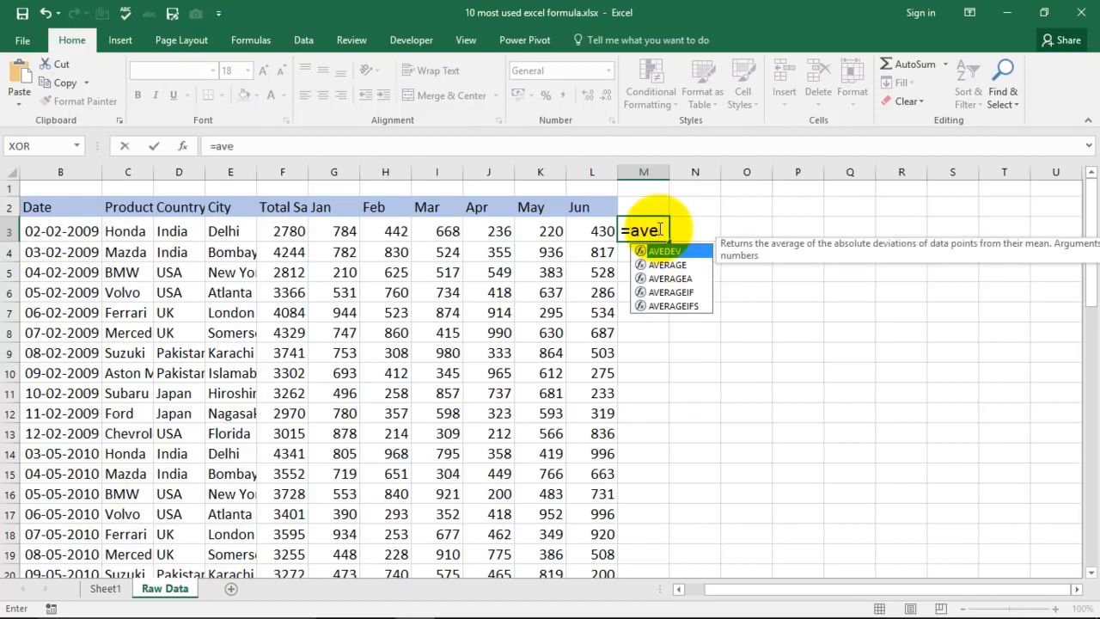
pyautogui.press('Down')
pyautogui.press('Tab')
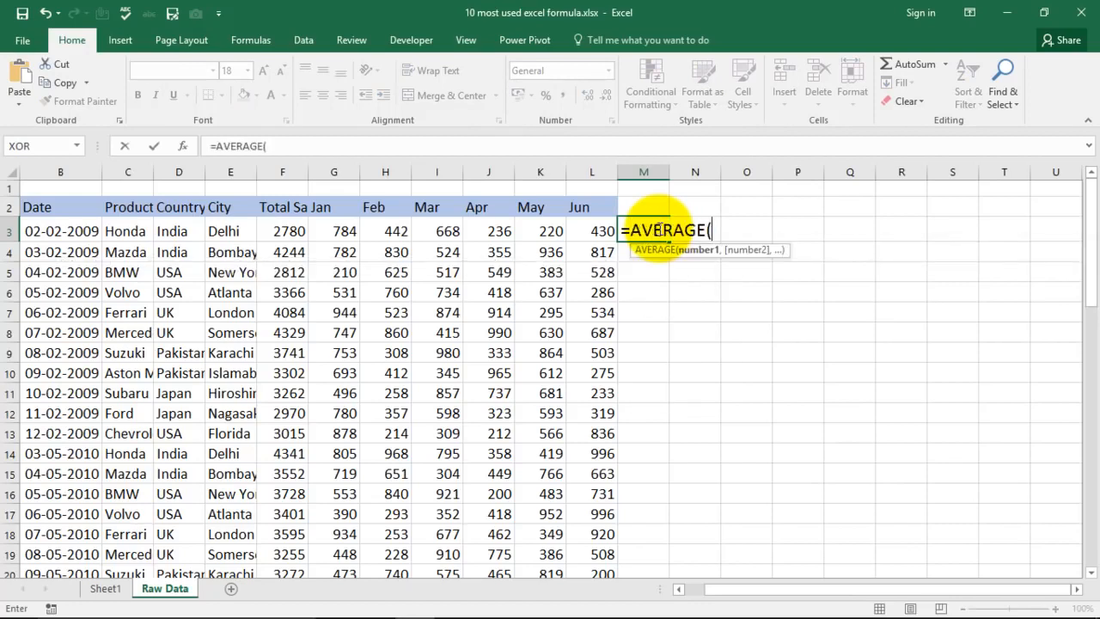
pyautogui.write('784,442')
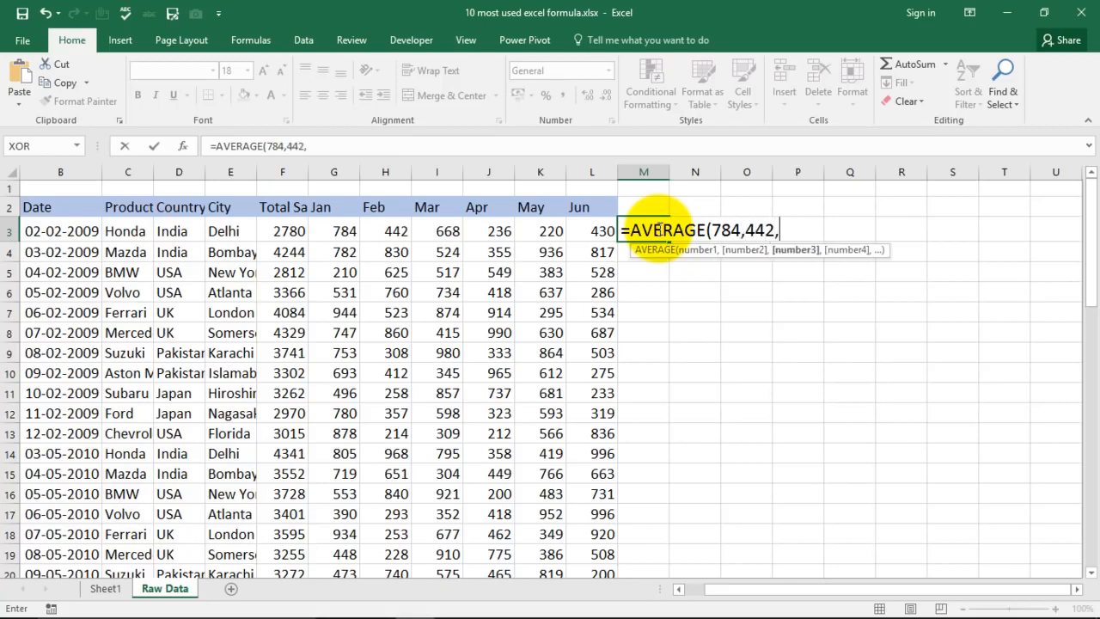
pyautogui.write(',668)')
pyautogui.press('Return')
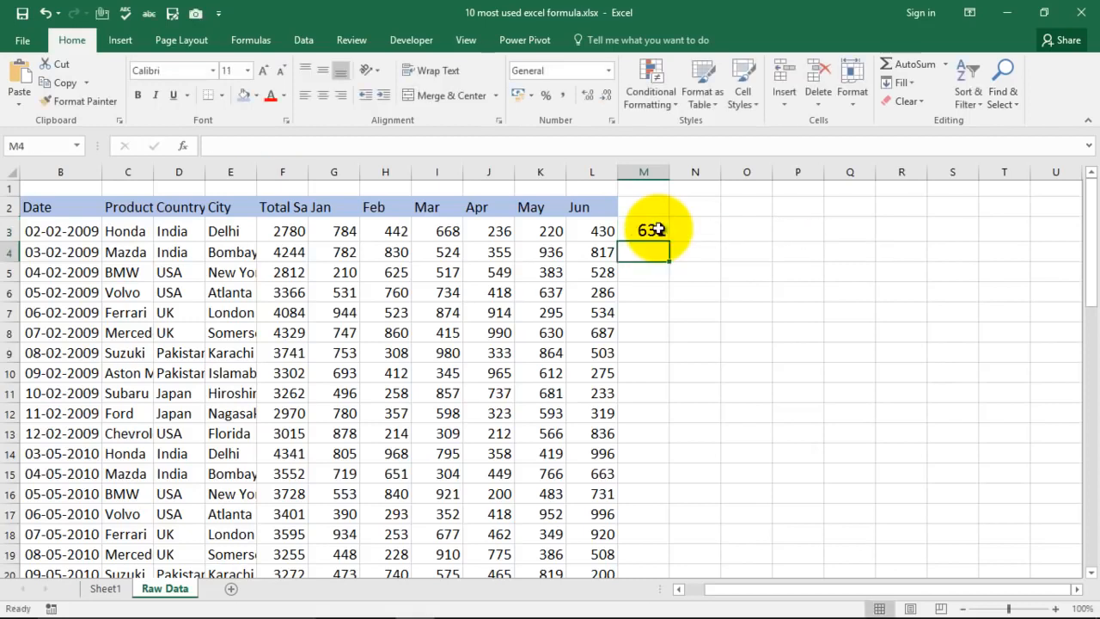
# - Compare the result in M3 with the average of G3:I3, and clear M3
pyautogui.moveTo(344, 231); pyautogui.dragTo(436, 232)
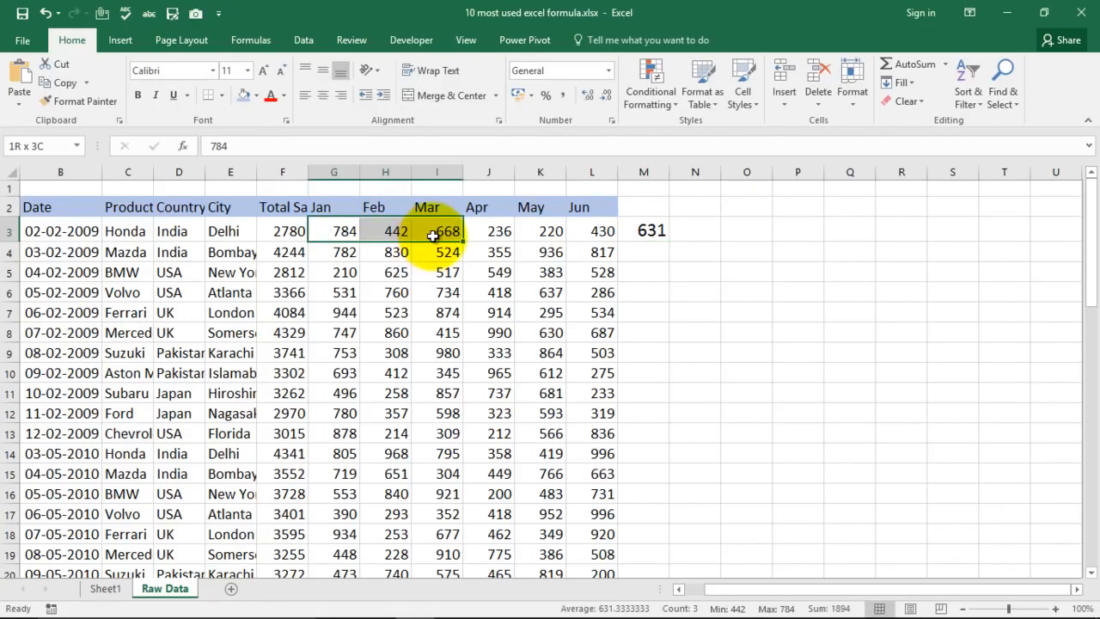
pyautogui.click(645, 231)
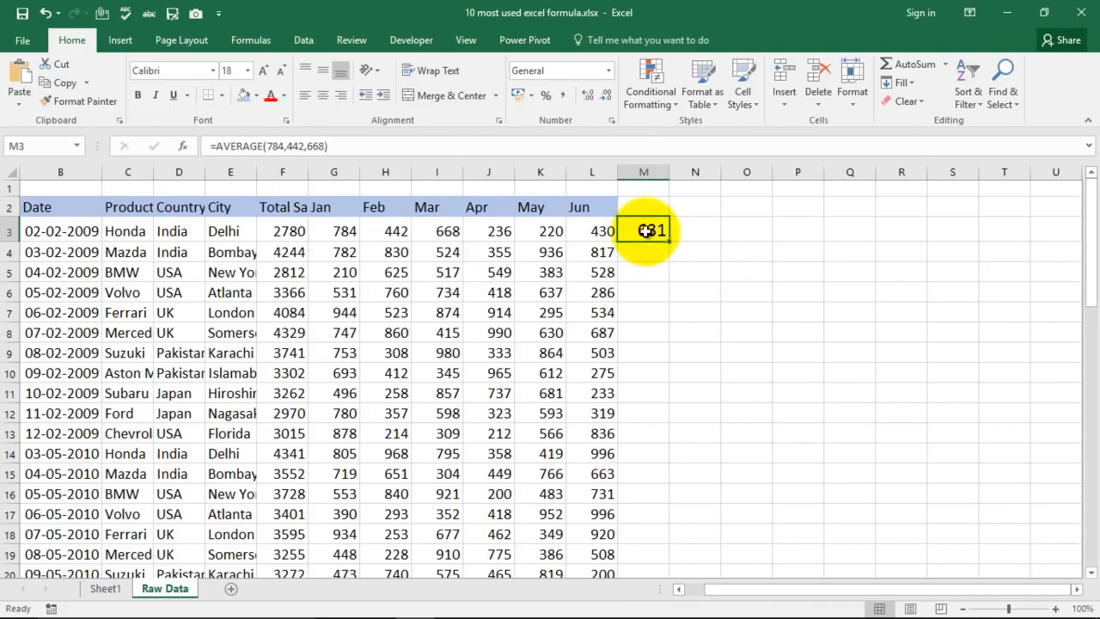
pyautogui.press('Delete')
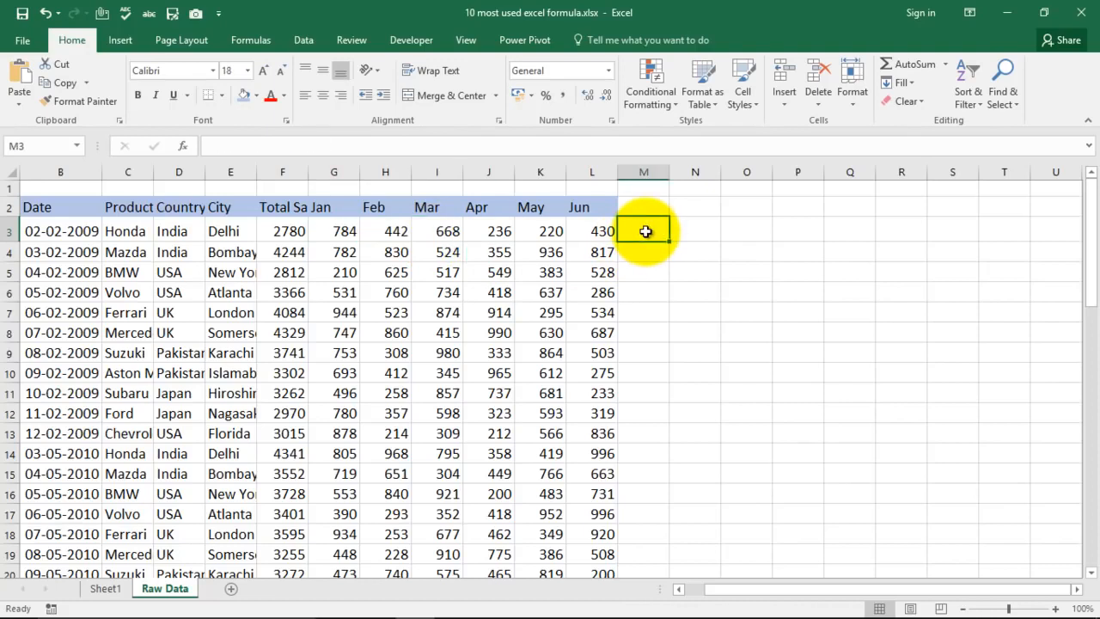
# - Select the Count Formula entry in the list on Sheet1, and return to the Raw Data sheet
pyautogui.click(103, 590)
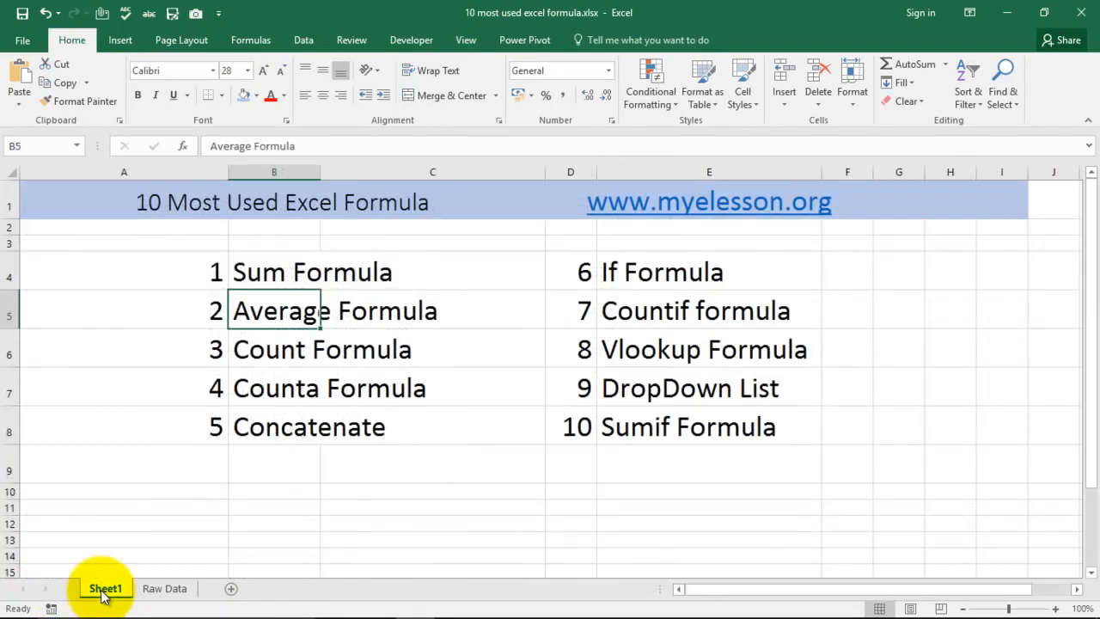
pyautogui.click(262, 354)
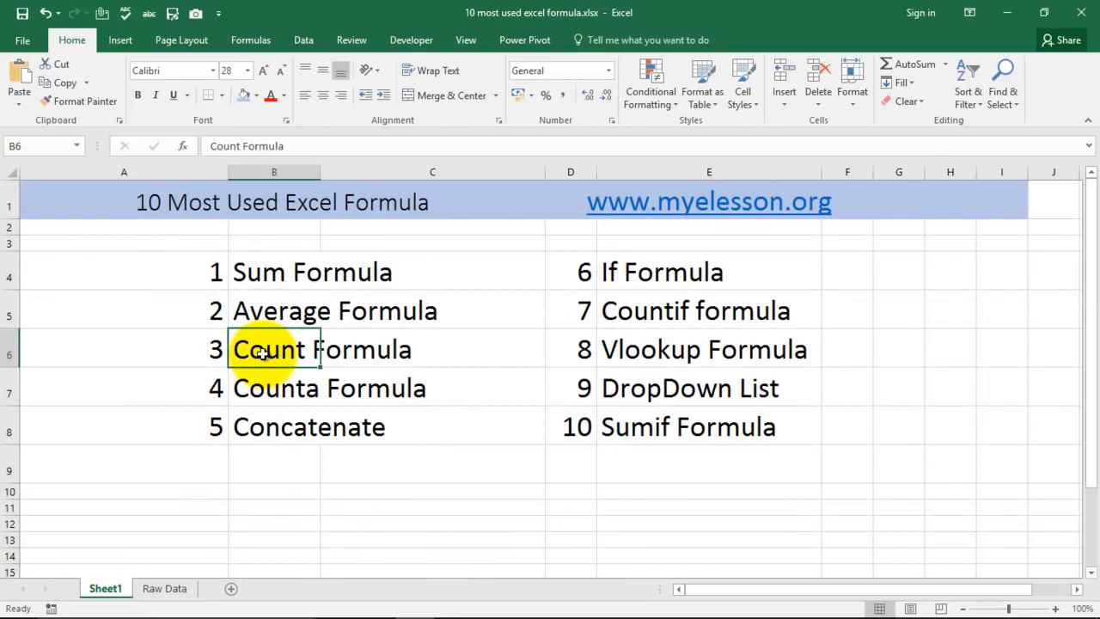
pyautogui.click(163, 589)
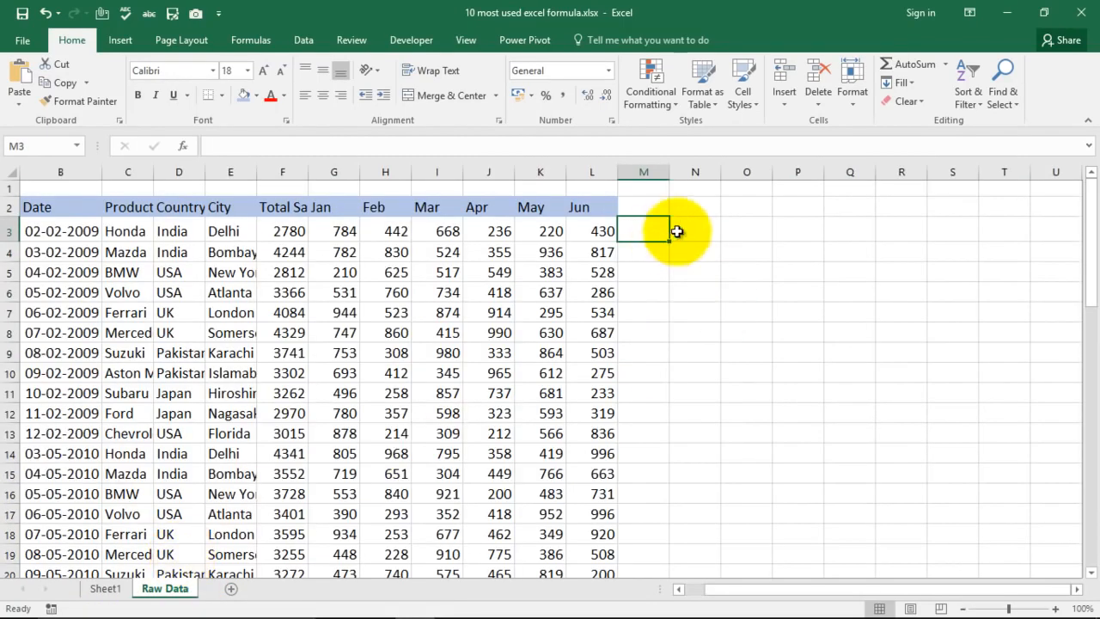
# - Enter =COUNT(B3:L3) in M3 to count the numeric cells in the first data row
pyautogui.write('=')
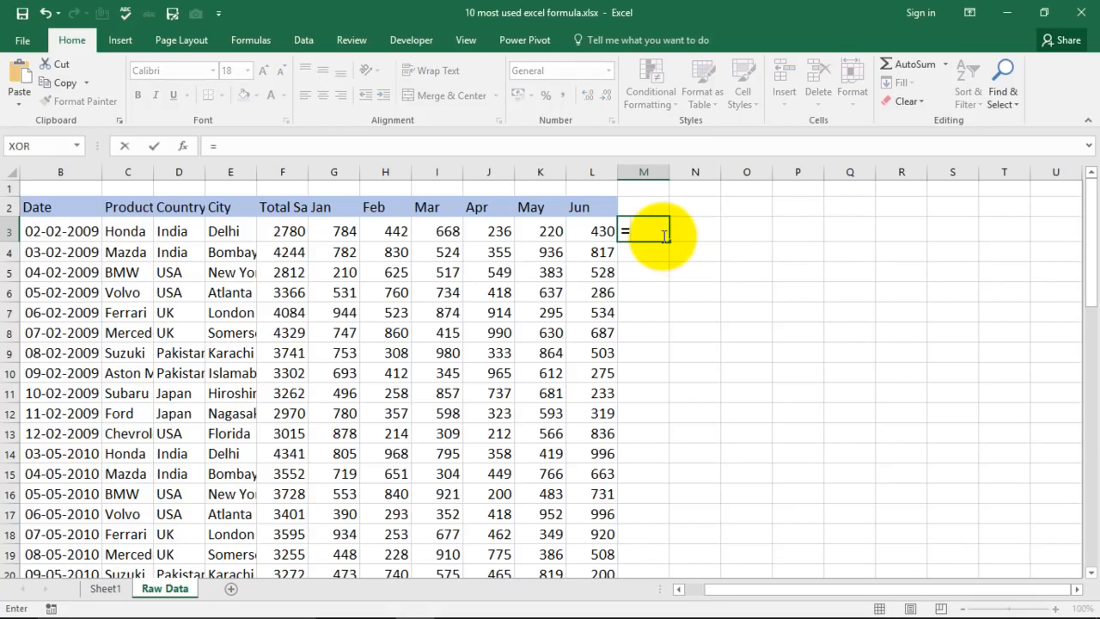
pyautogui.write('count')
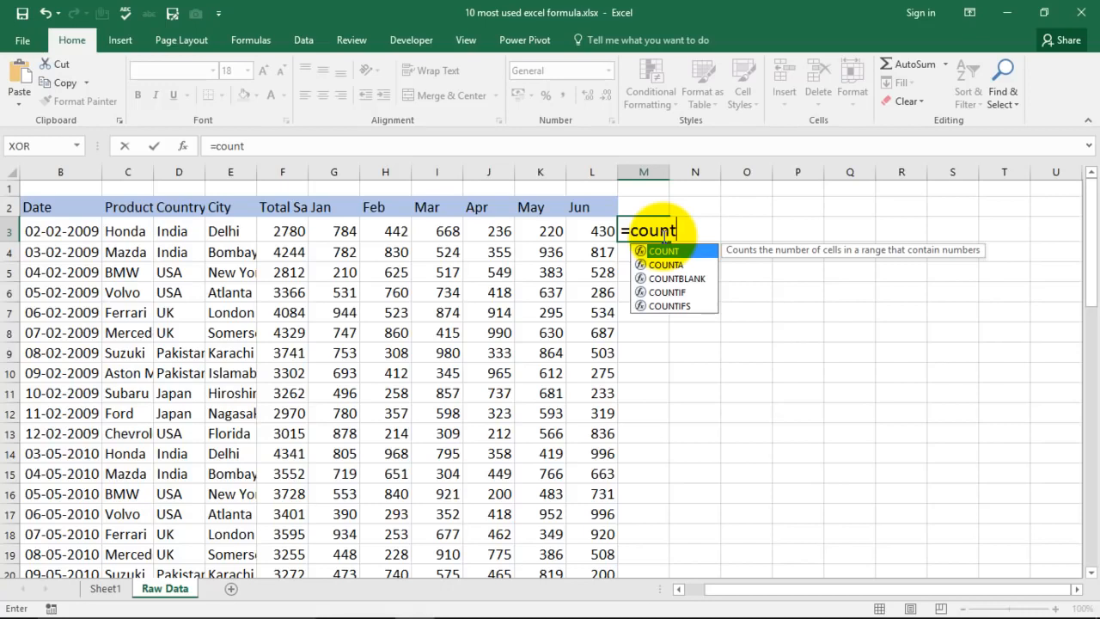
pyautogui.write('(')
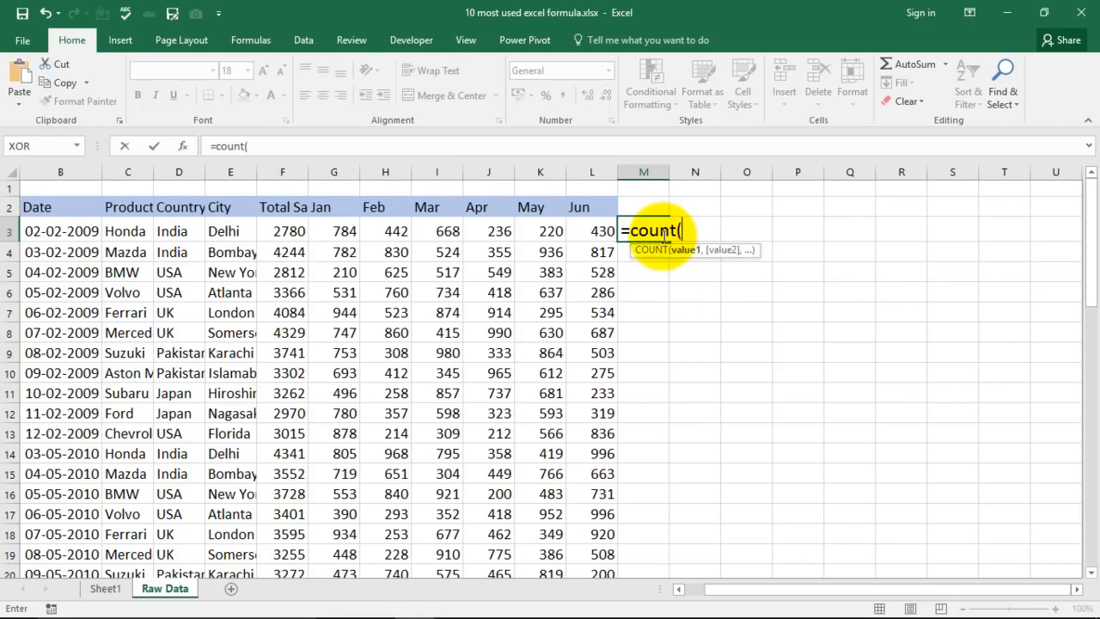
pyautogui.moveTo(38, 233); pyautogui.dragTo(584, 234)
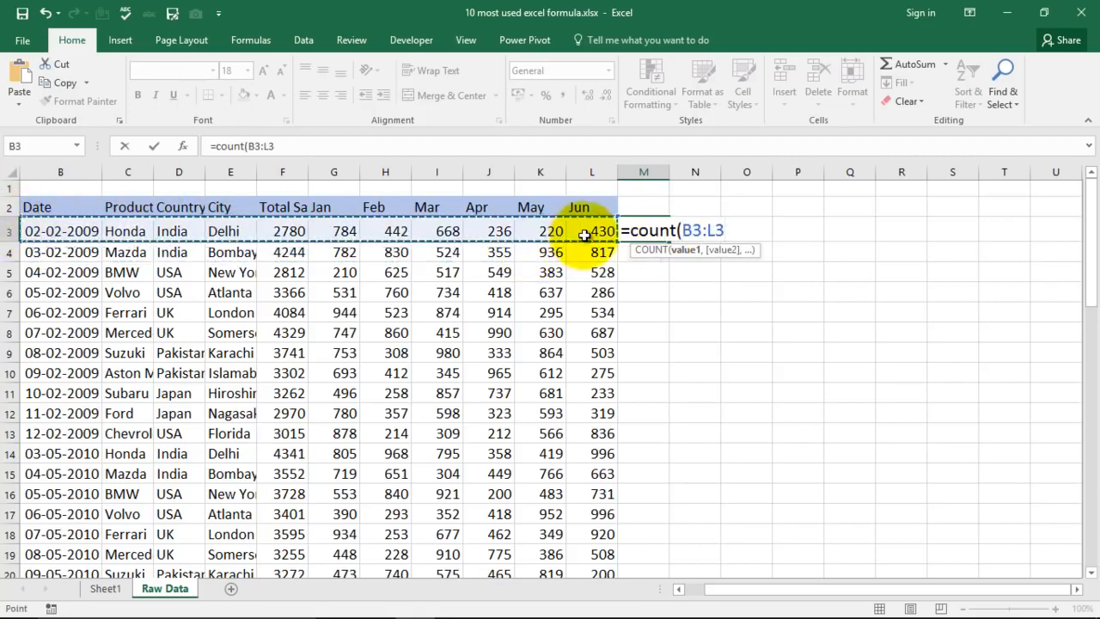
pyautogui.write(')')
pyautogui.press('Return')
pyautogui.click(647, 226)
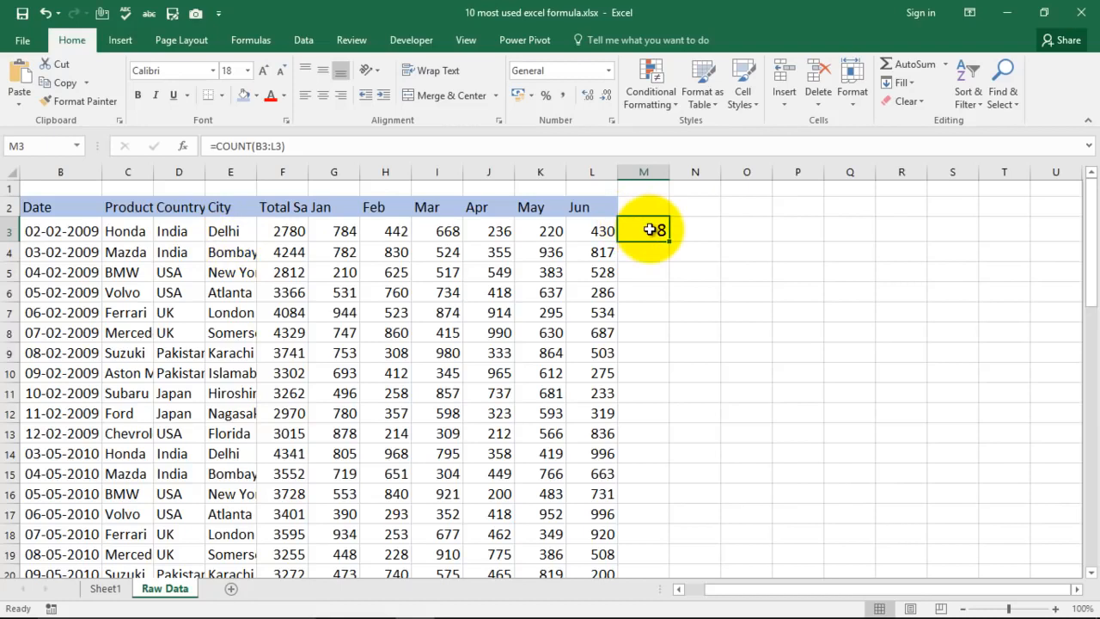
# - Replace the Jun value in L3 with the text A to test how COUNT treats text
pyautogui.click(595, 235)
pyautogui.write('A')
pyautogui.press('Return')
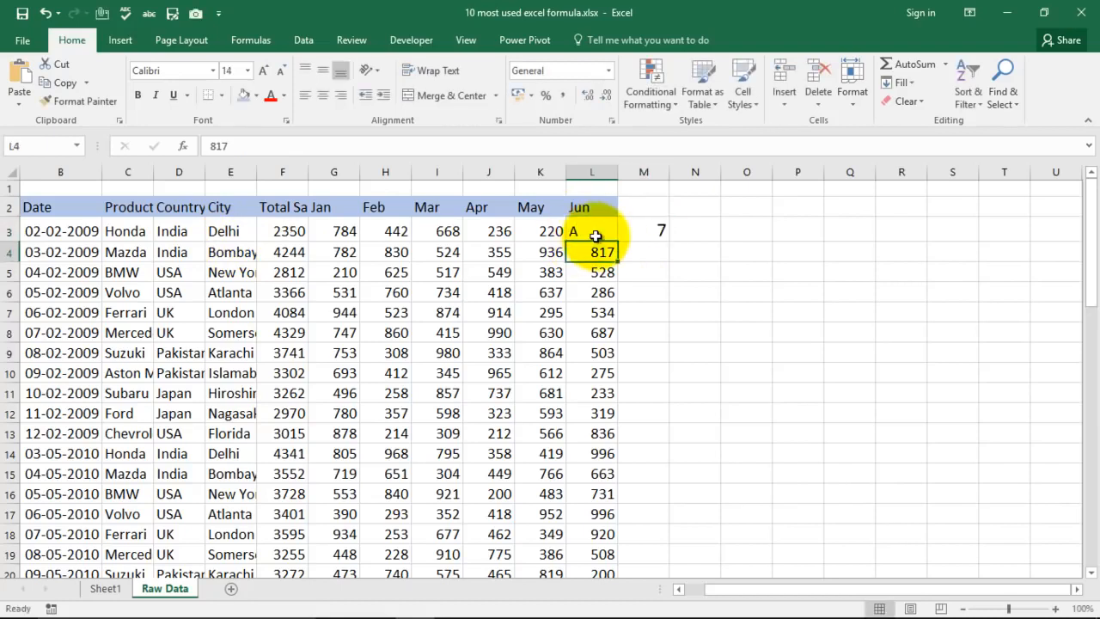
# - Check the COUNT result in M3 and undo the text entry in L3
pyautogui.click(648, 228)
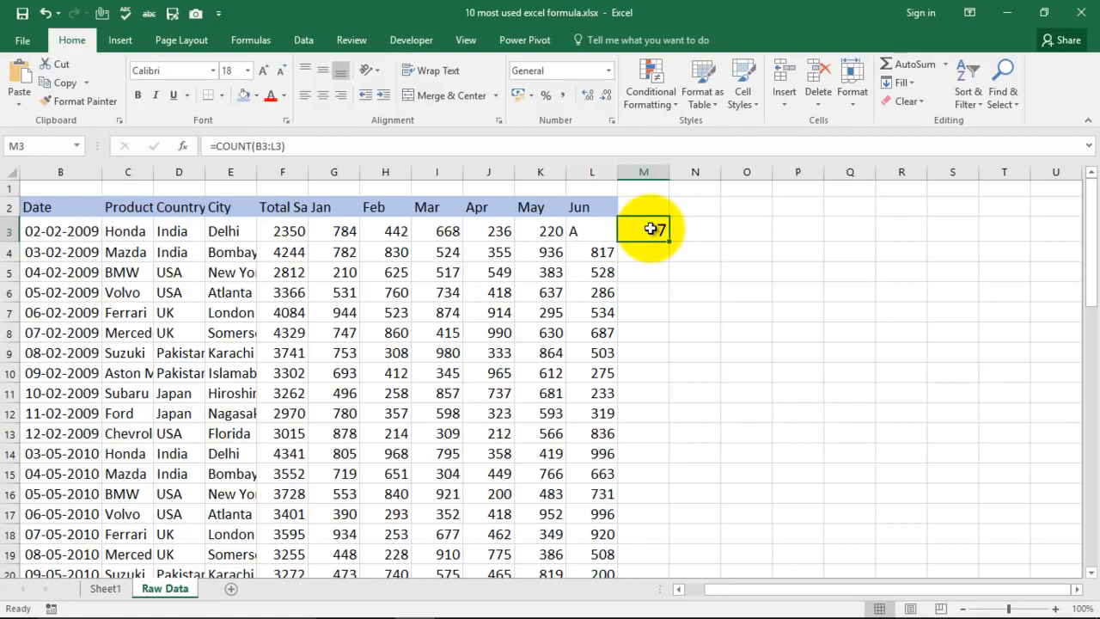
pyautogui.hotkey('ctrl', 'z')
pyautogui.hotkey('ctrl', 'z')
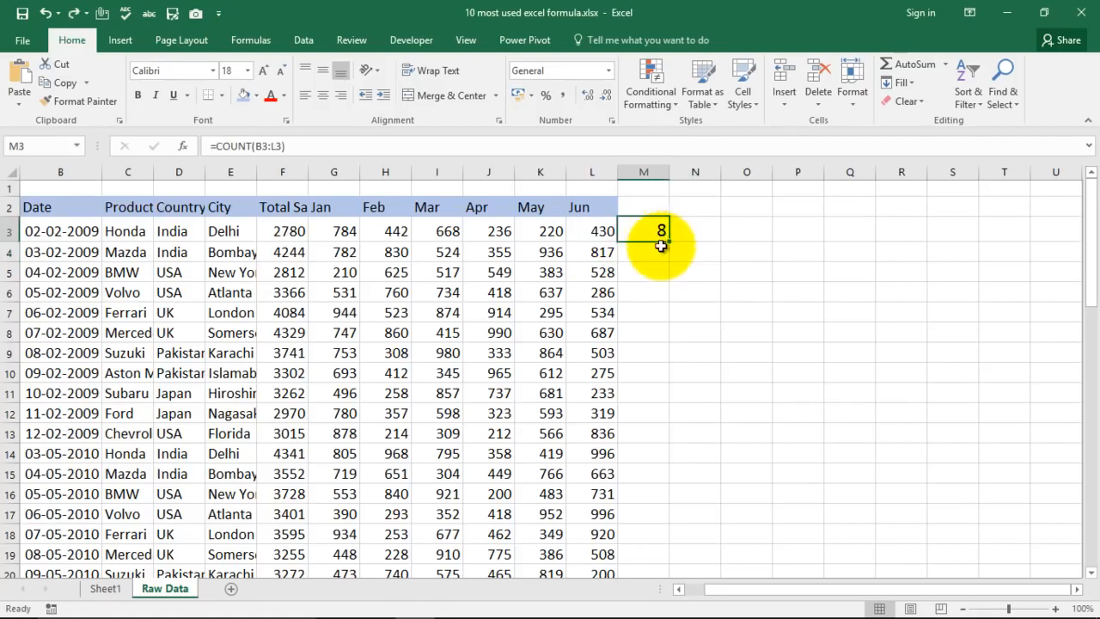
# - Select the Counta Formula entry in the list on Sheet1, and return to the Raw Data sheet
pyautogui.click(105, 589)
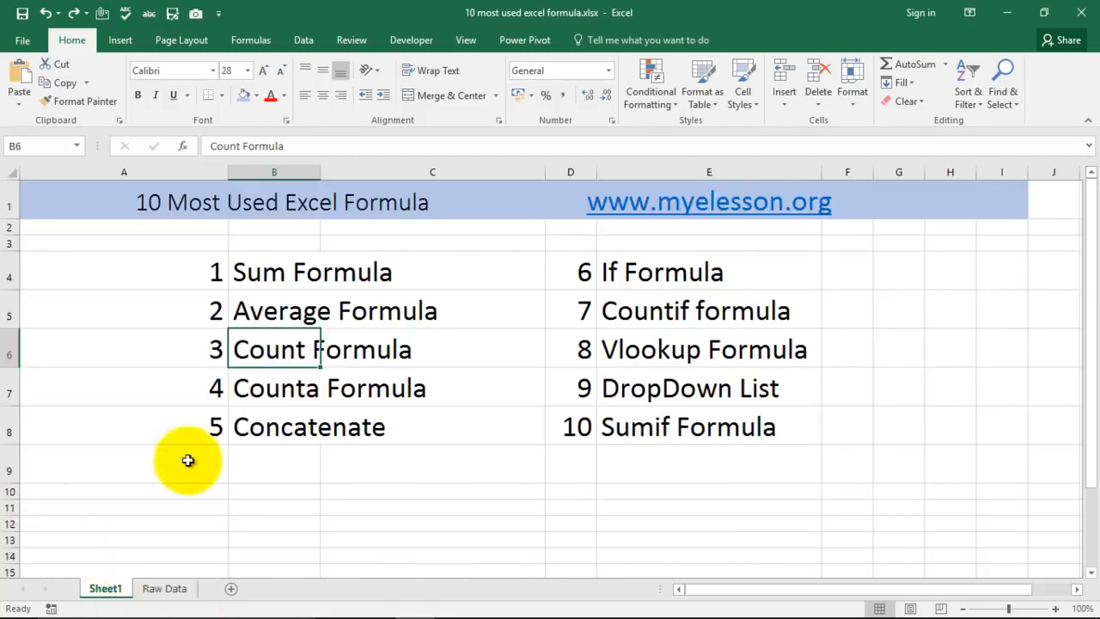
pyautogui.click(254, 388)
pyautogui.click(165, 588)
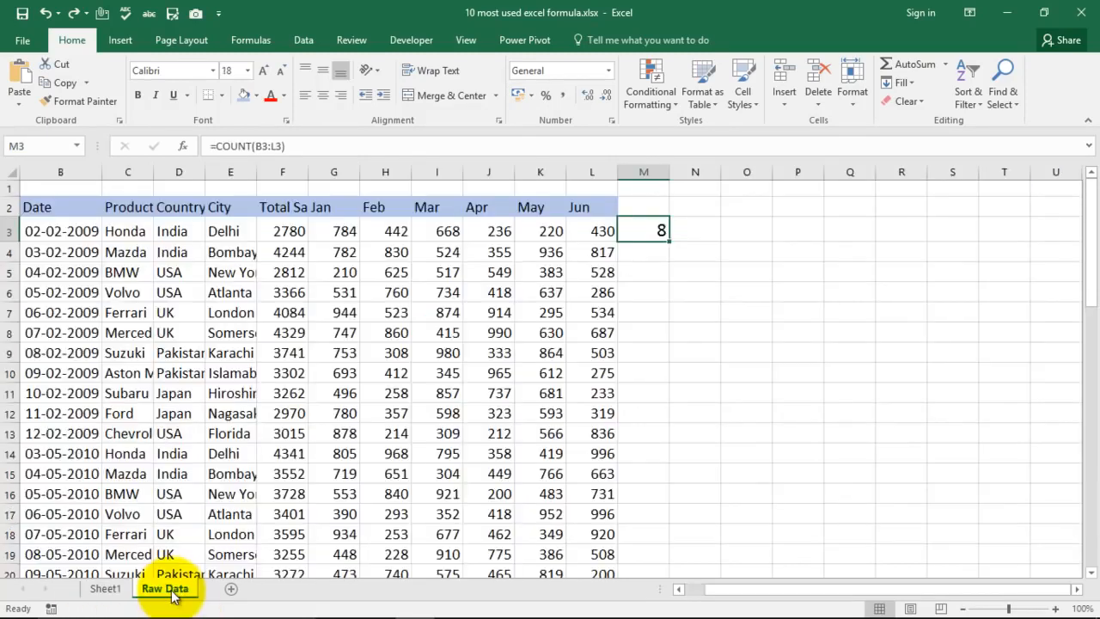
# - Replace the formula in M3 with =COUNTA(B3:L3) to count the non-empty cells in the first data row
pyautogui.write('=')
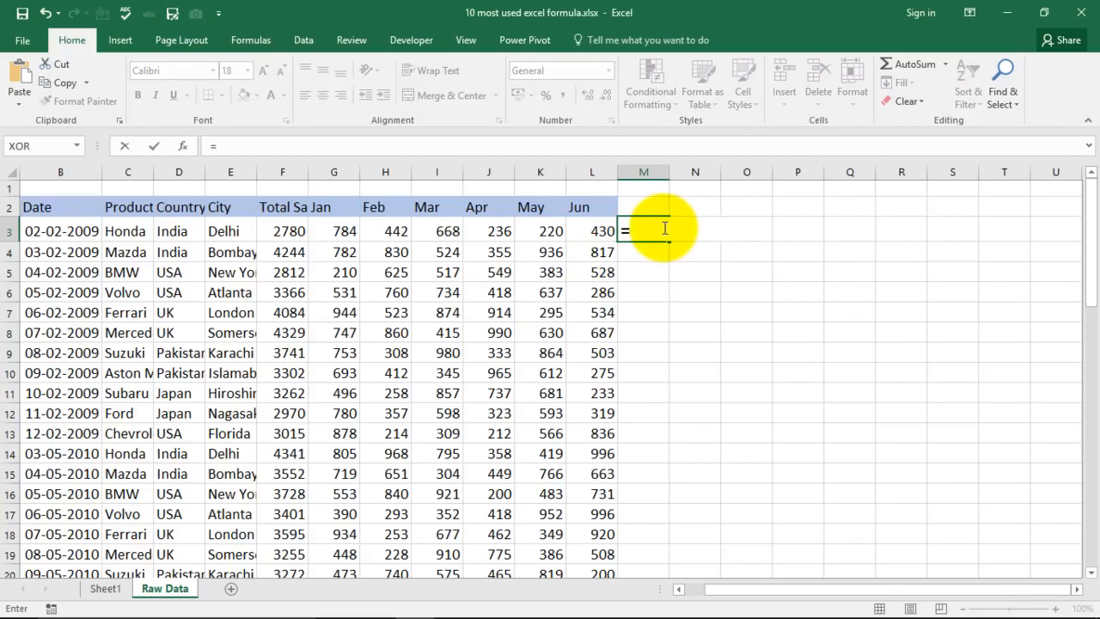
pyautogui.write('counta')
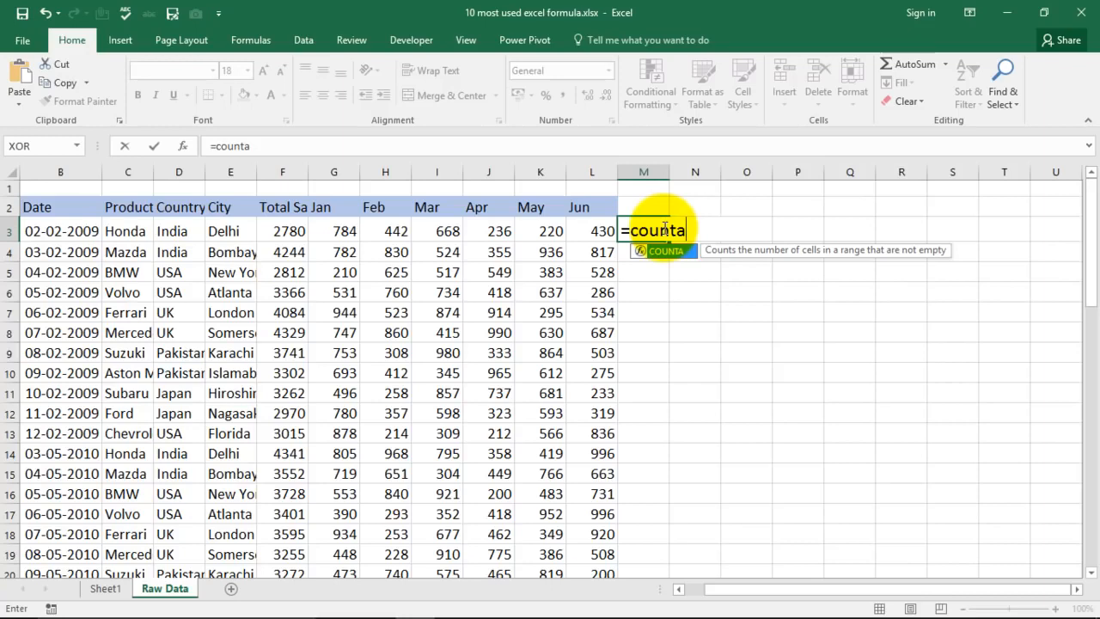
pyautogui.press('Tab')
pyautogui.moveTo(27, 227); pyautogui.dragTo(594, 229)
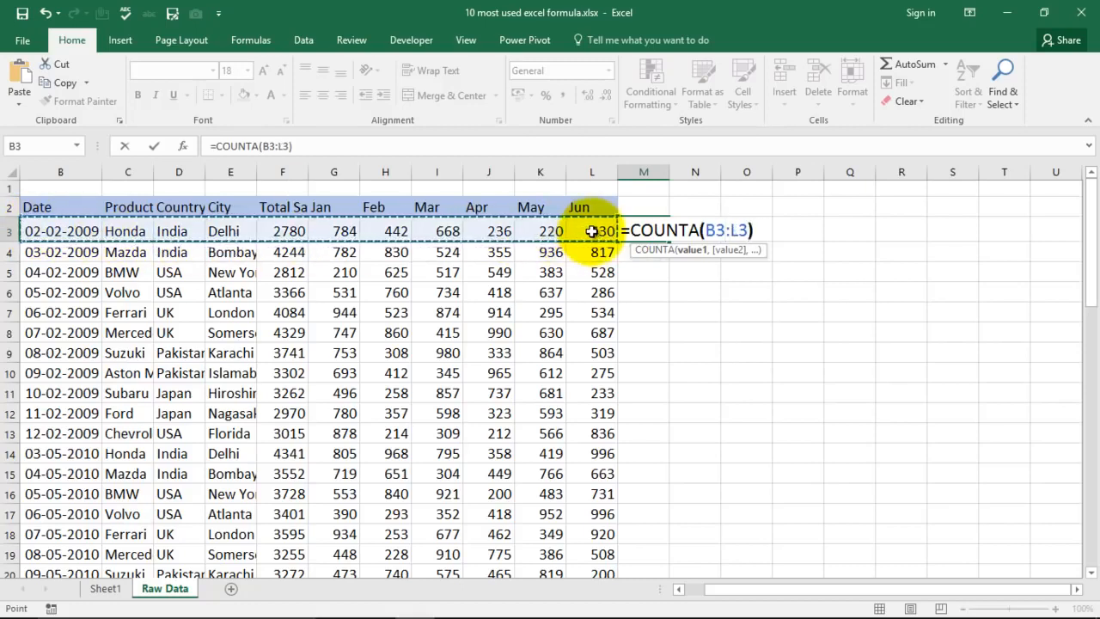
pyautogui.press('Return')
# - Compare the COUNTA result in M3 with the filled cells in B3:L3
pyautogui.click(638, 231)
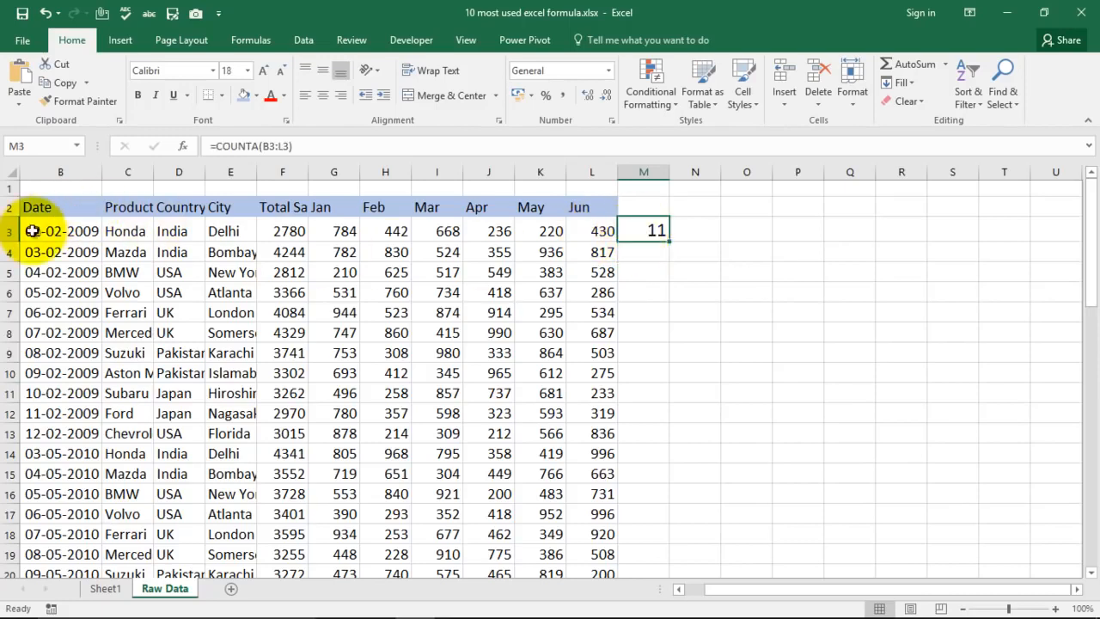
pyautogui.moveTo(602, 230); pyautogui.dragTo(37, 232)
pyautogui.click(694, 275)
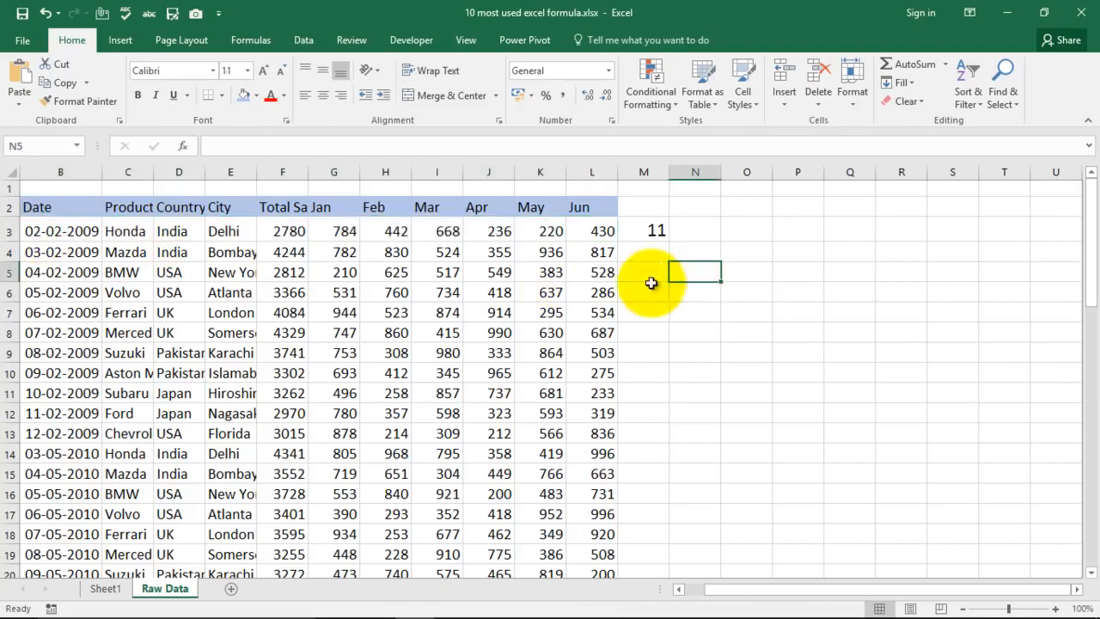
# - Clear the Mar value in I3 to test how COUNTA in M3 treats an empty cell
pyautogui.click(445, 232)
pyautogui.press('Delete')
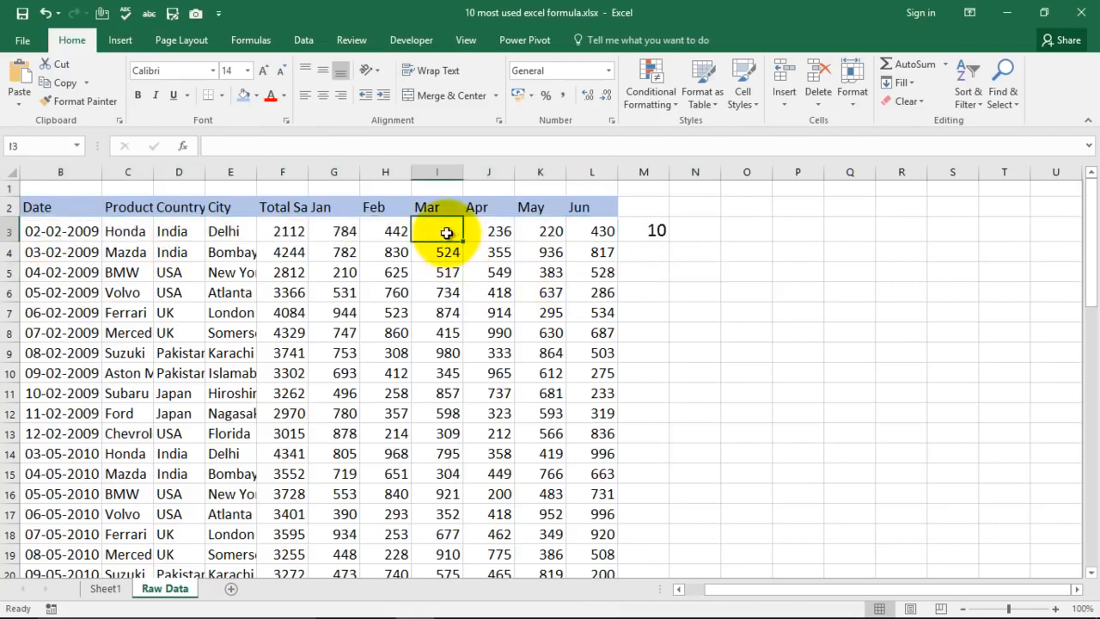
pyautogui.click(601, 292)
pyautogui.click(654, 233)
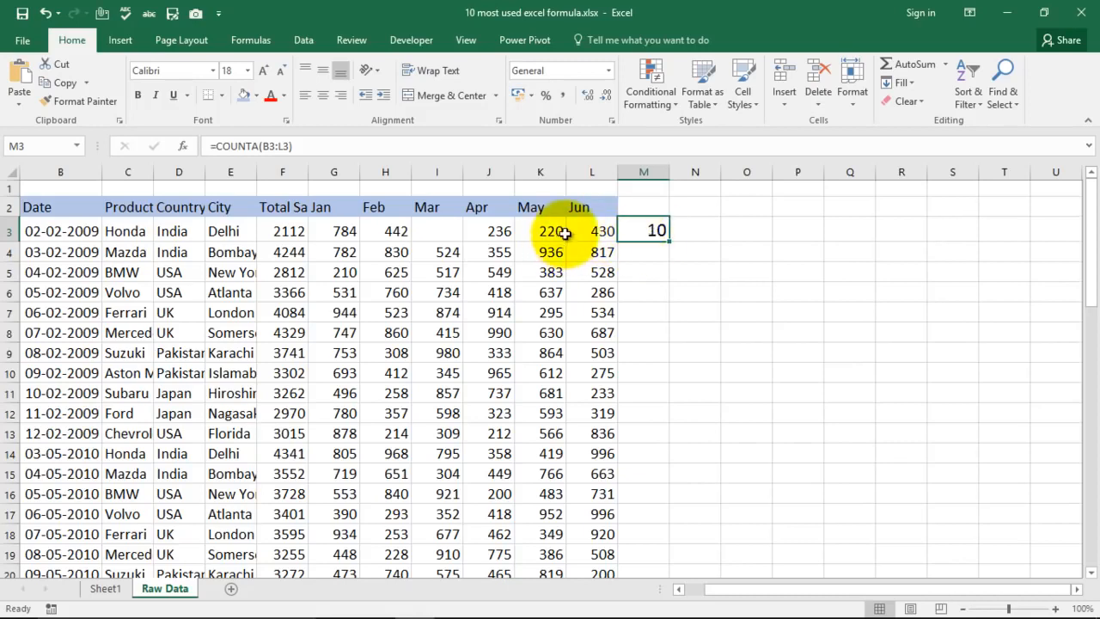
# - Undo the clearing of the Mar value in I3, and delete the COUNTA formula from M3
pyautogui.hotkey('ctrl', 'z')
pyautogui.click(646, 264)
pyautogui.click(655, 233)
pyautogui.press('Delete')
# - Select the Concatenate entry in the list on Sheet1, and return to the Raw Data sheet
pyautogui.click(101, 591)
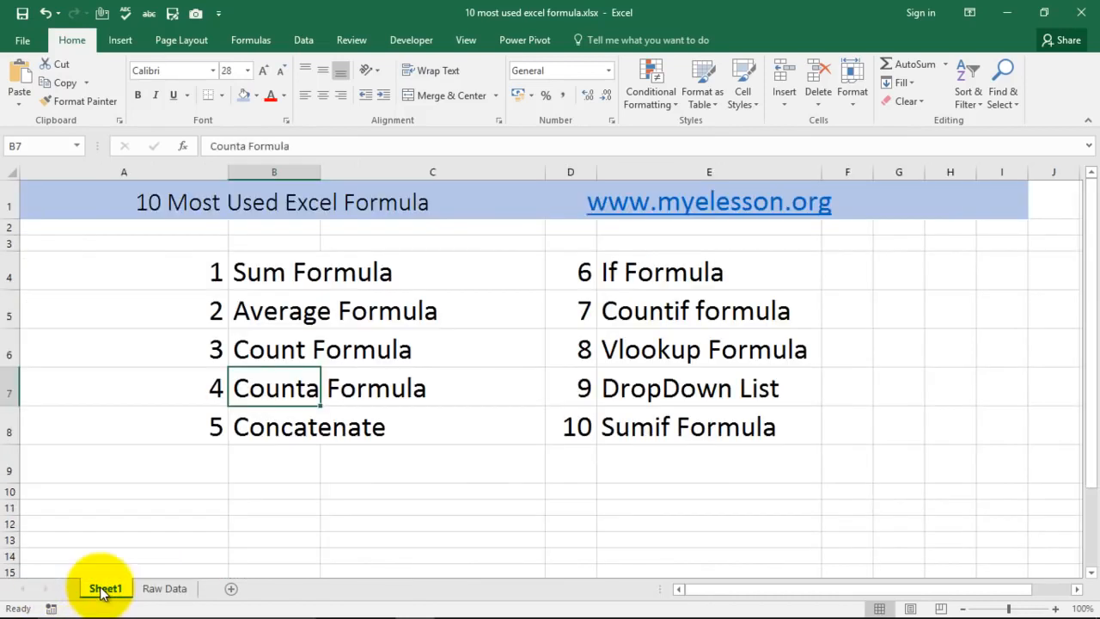
pyautogui.click(268, 429)
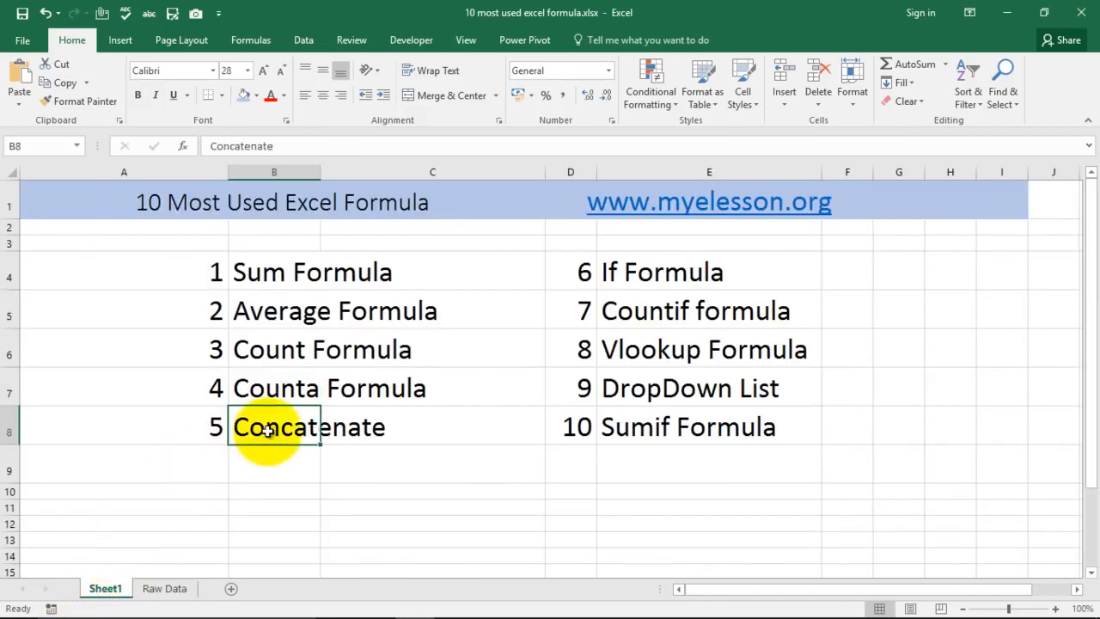
pyautogui.click(163, 589)
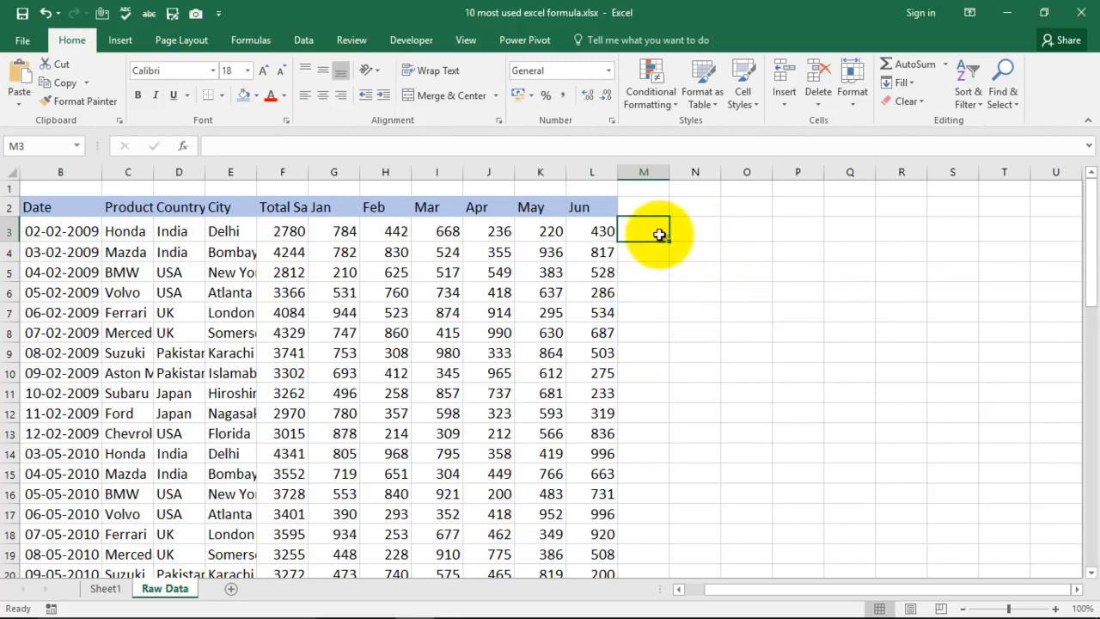
# - Enter =CONCATENATE(D3,E3) in M3 to join the country and city, and widen column M to fit the text
pyautogui.write('=c')
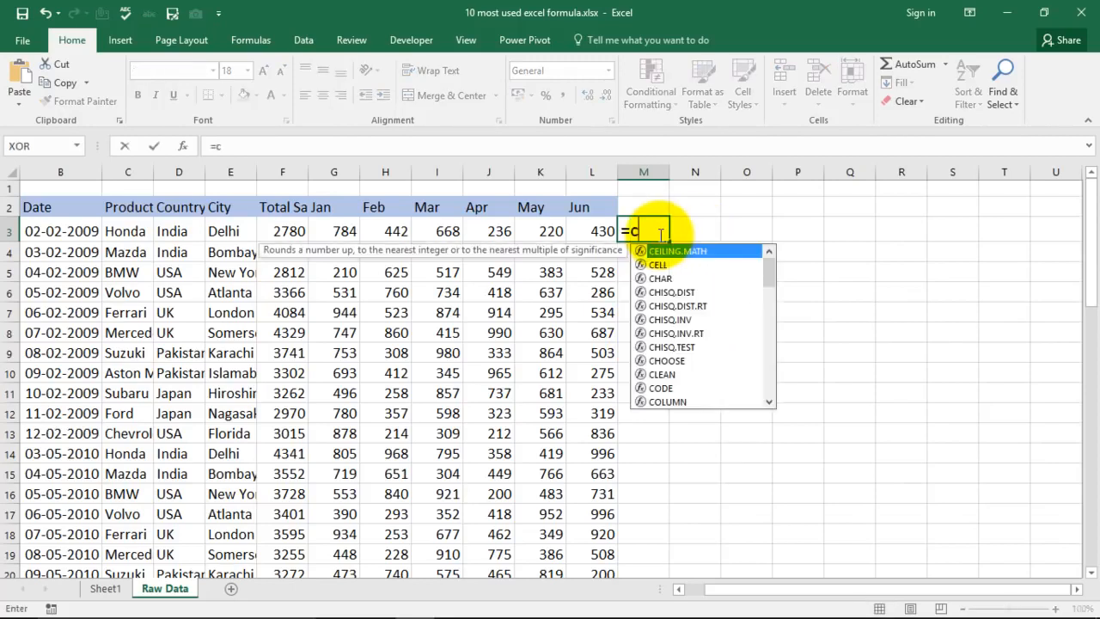
pyautogui.write('oncate')
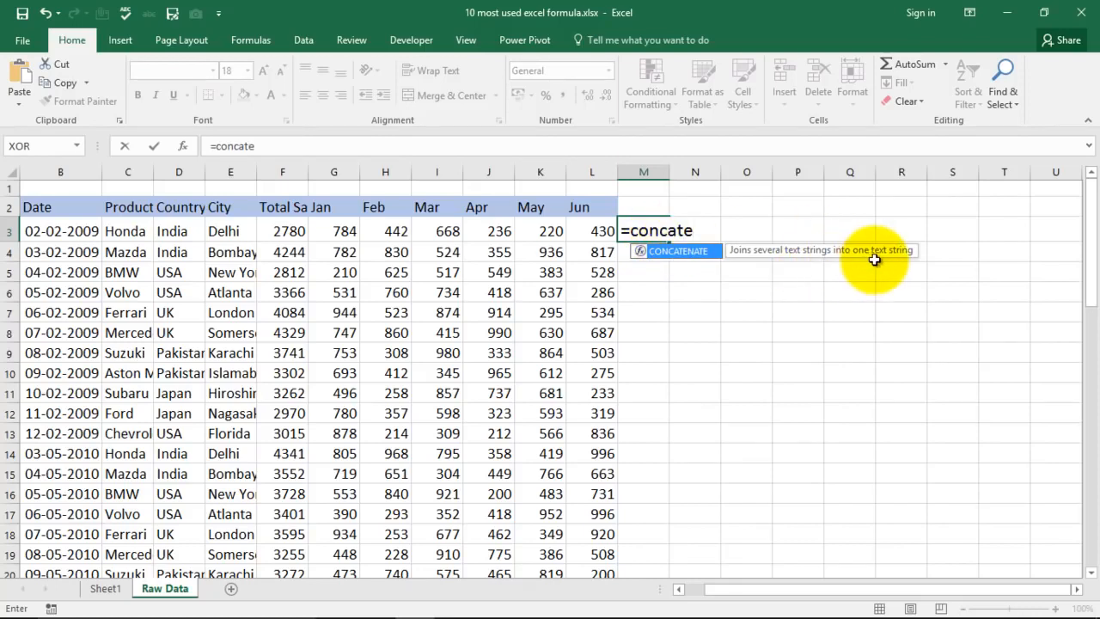
pyautogui.press('Tab')
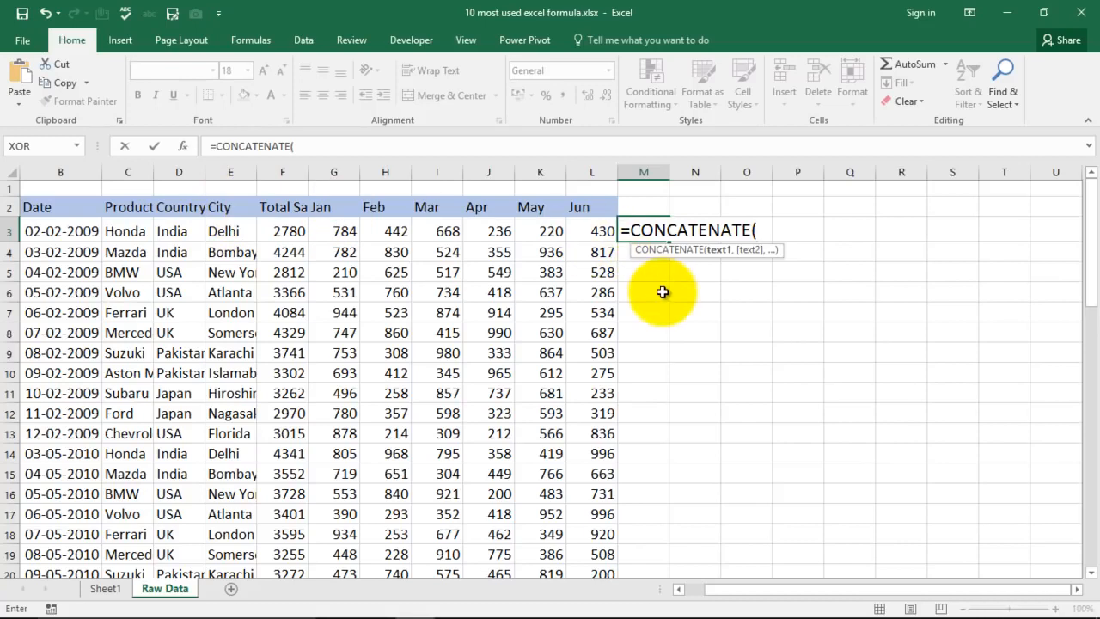
pyautogui.click(174, 228)
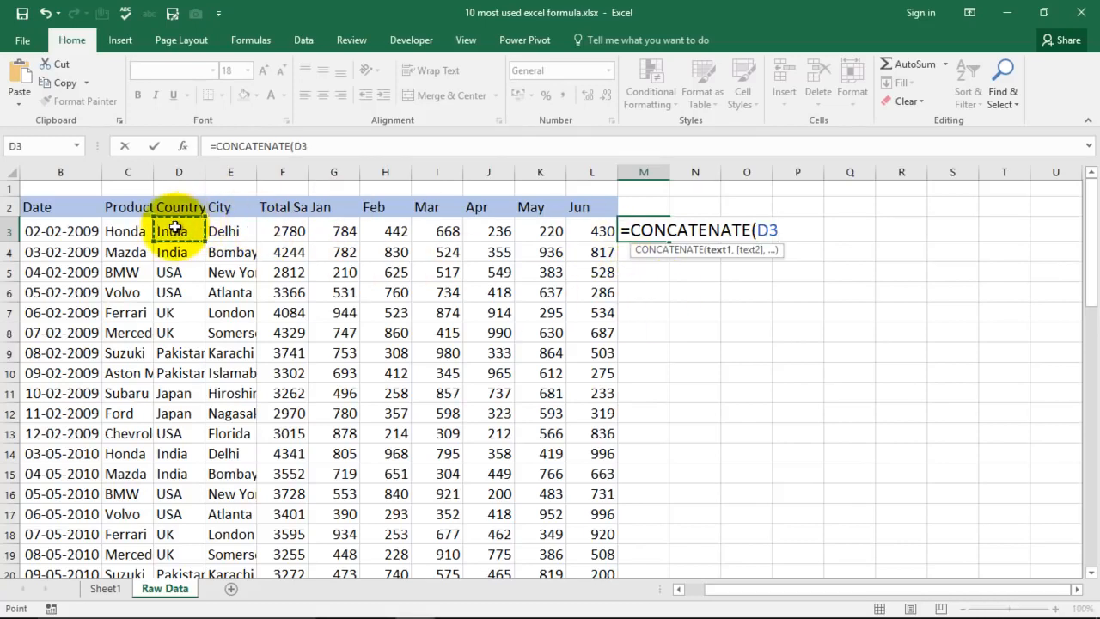
pyautogui.write(',')
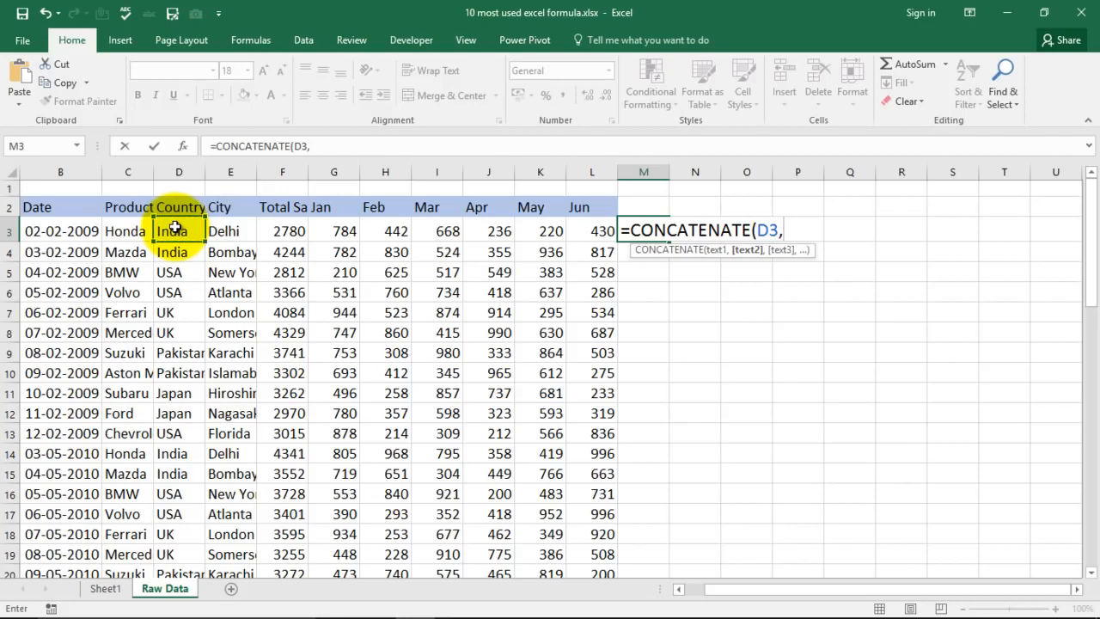
pyautogui.click(225, 230)
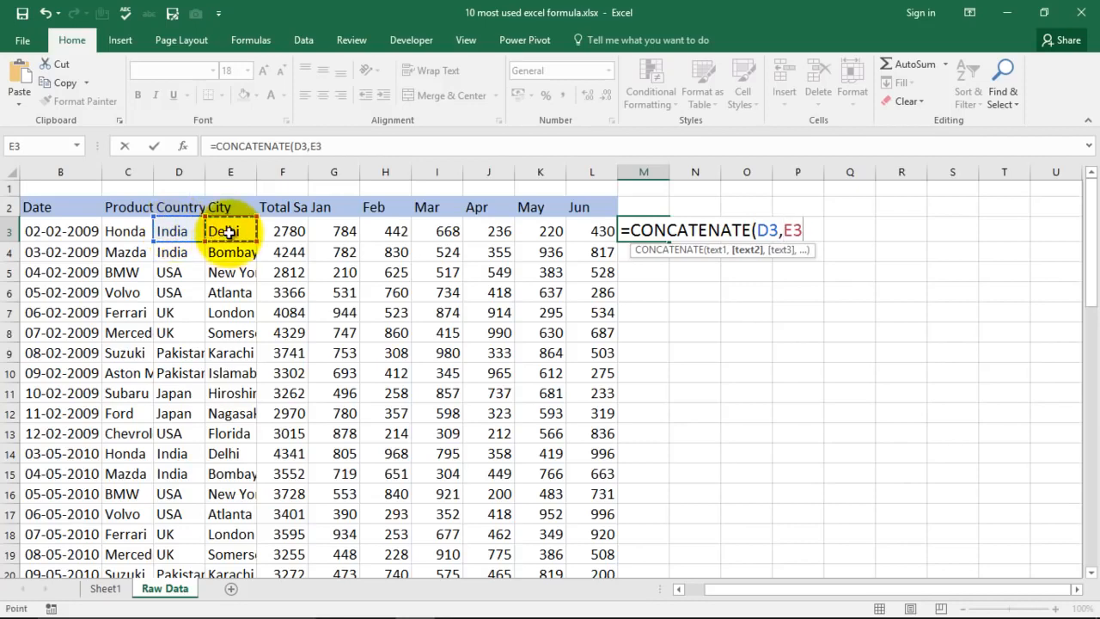
pyautogui.write(')')
pyautogui.press('Return')
pyautogui.moveTo(667, 172); pyautogui.dragTo(708, 172)
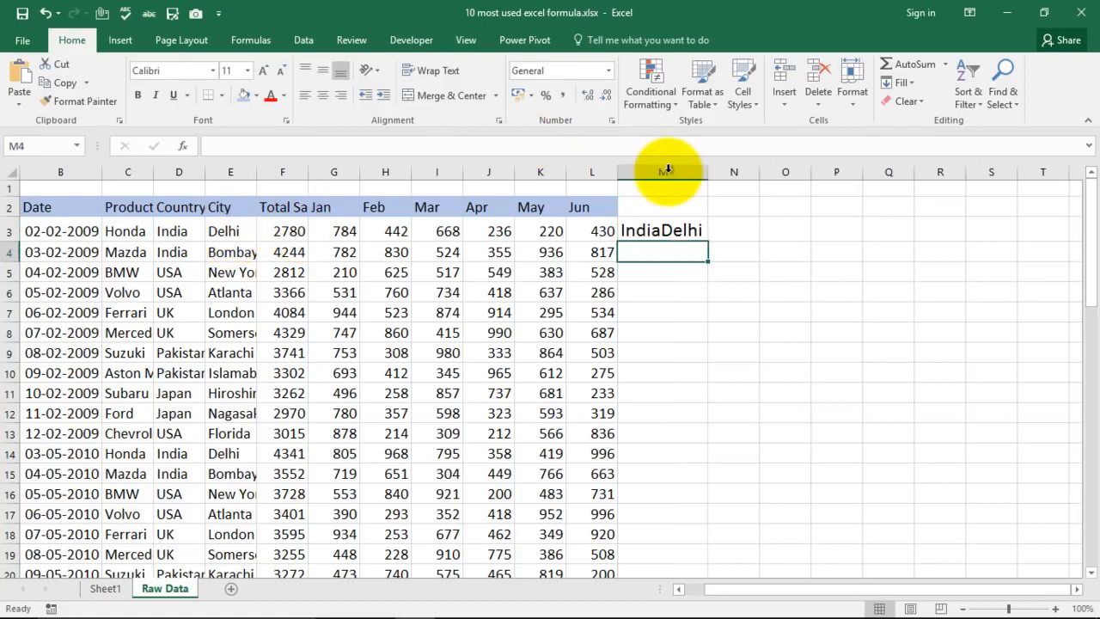
# - Replace the formula in M3 with =CONCATENATE(D3," ",E3) to put a space between the country and city
pyautogui.click(664, 231)
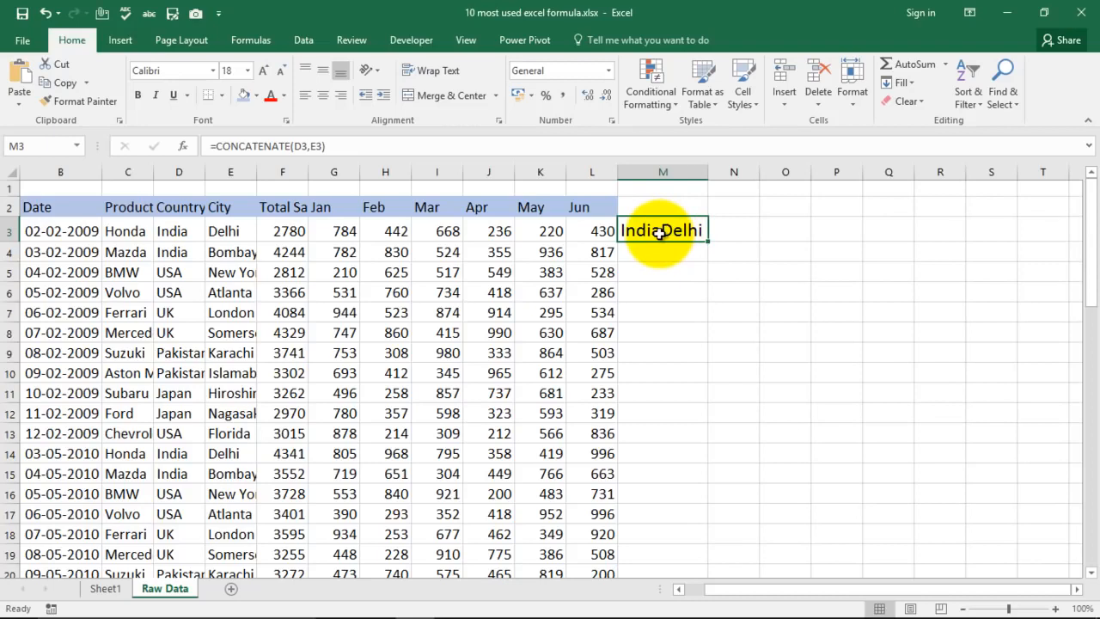
pyautogui.press('Delete')
pyautogui.write('=')
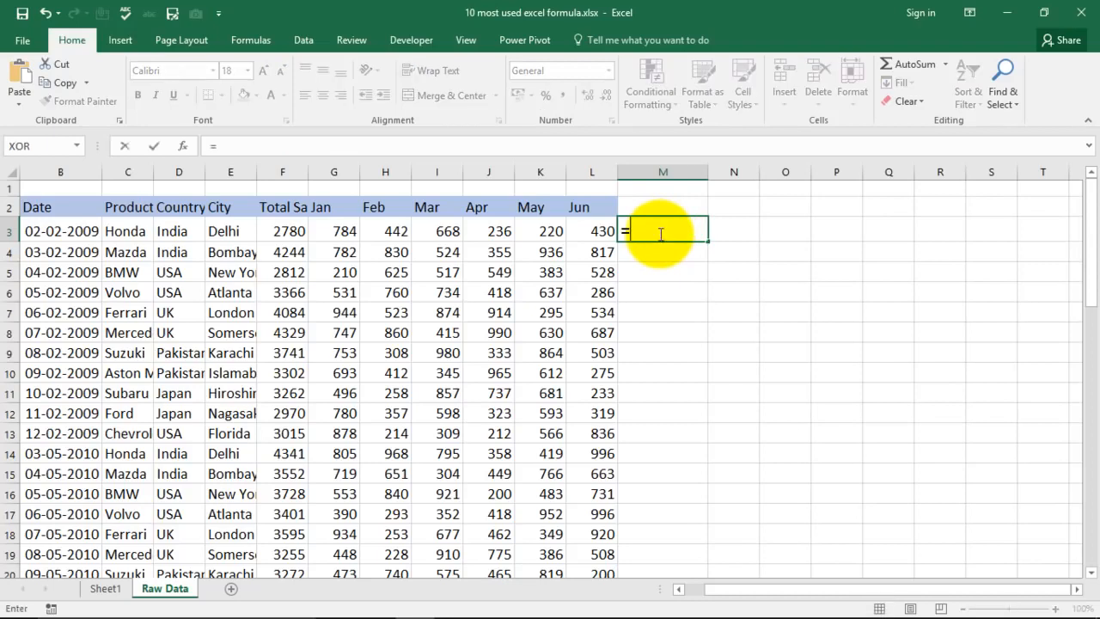
pyautogui.write('con')
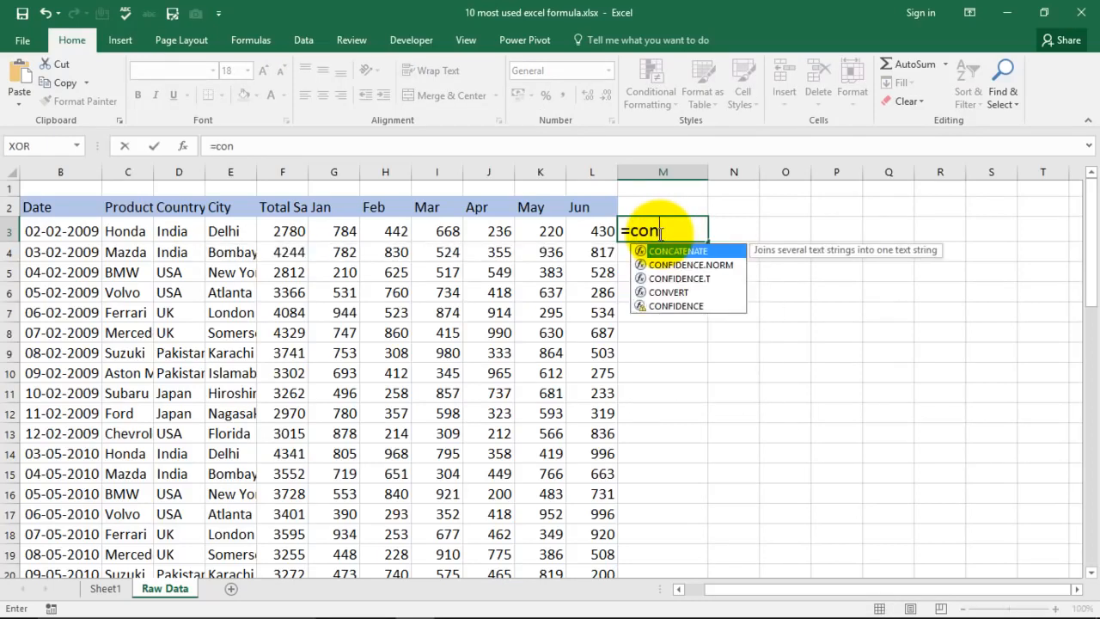
pyautogui.write('catenate')
pyautogui.press('Tab')
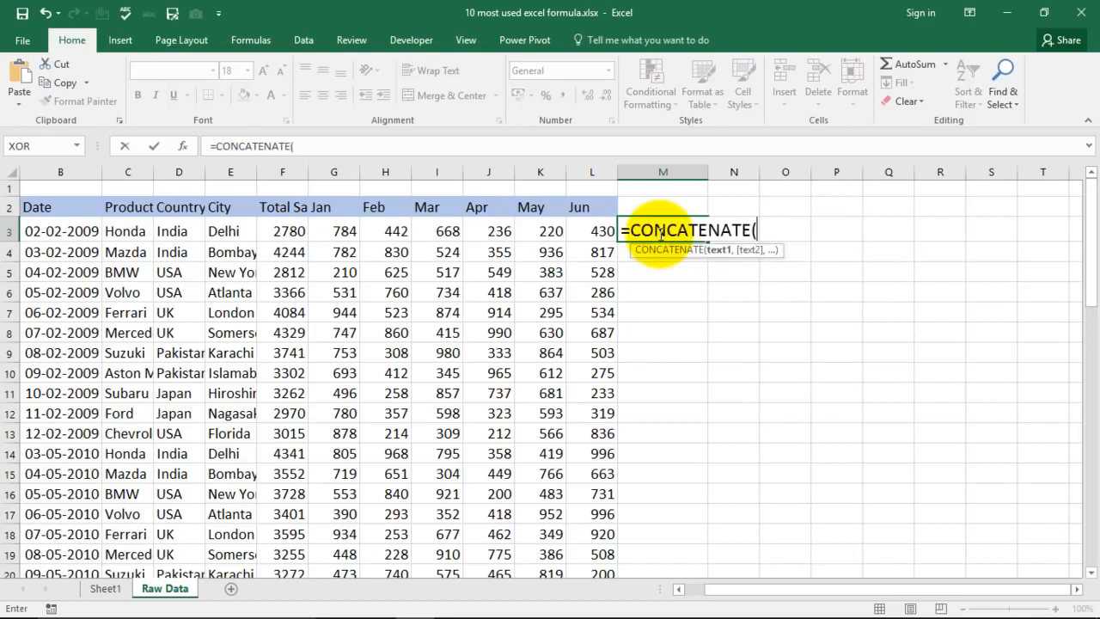
pyautogui.click(181, 231)
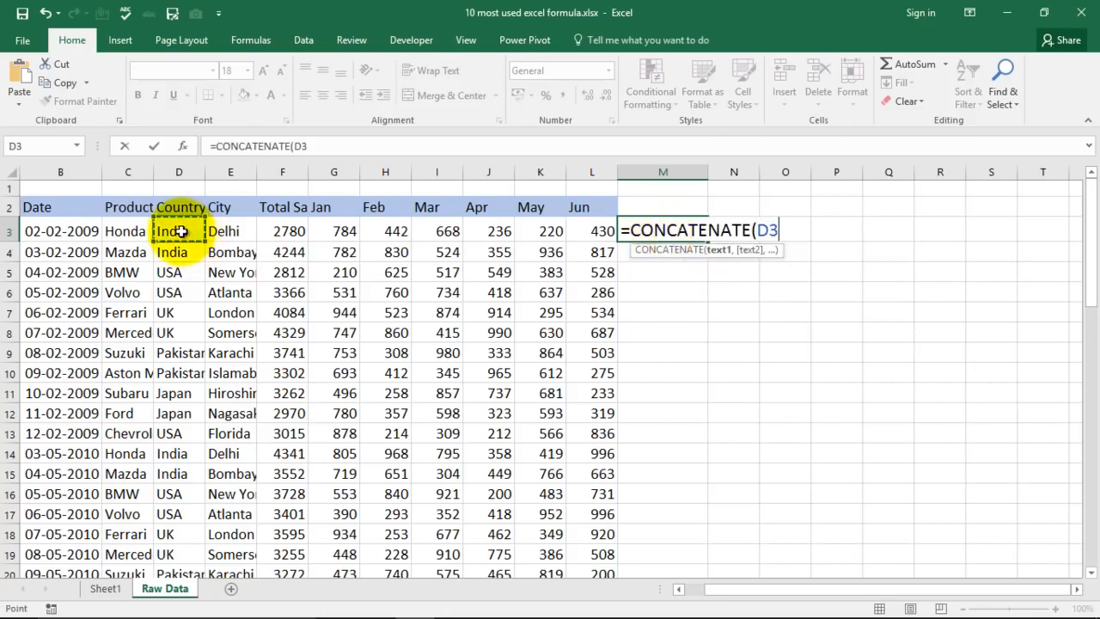
pyautogui.write(',')
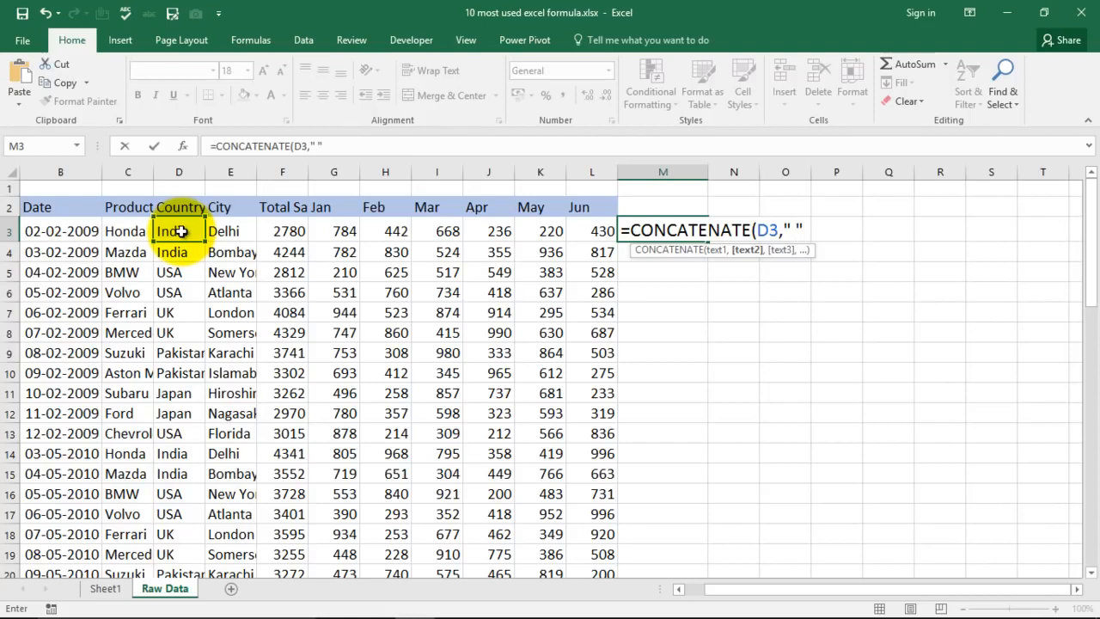
pyautogui.write('" ",')
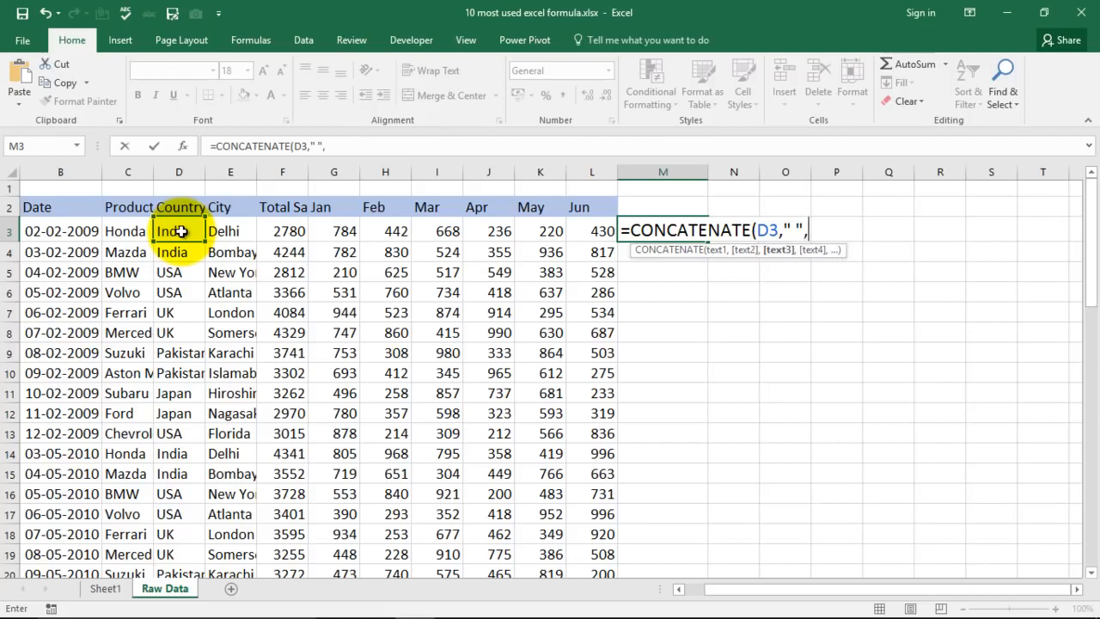
pyautogui.click(226, 231)
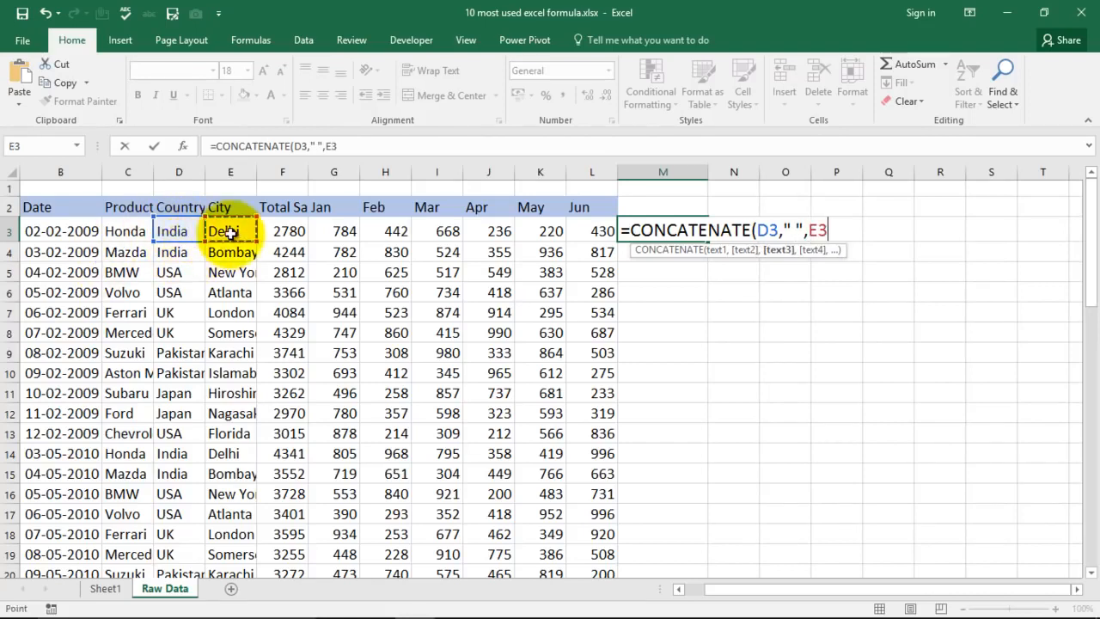
pyautogui.write(')')
pyautogui.press('Return')
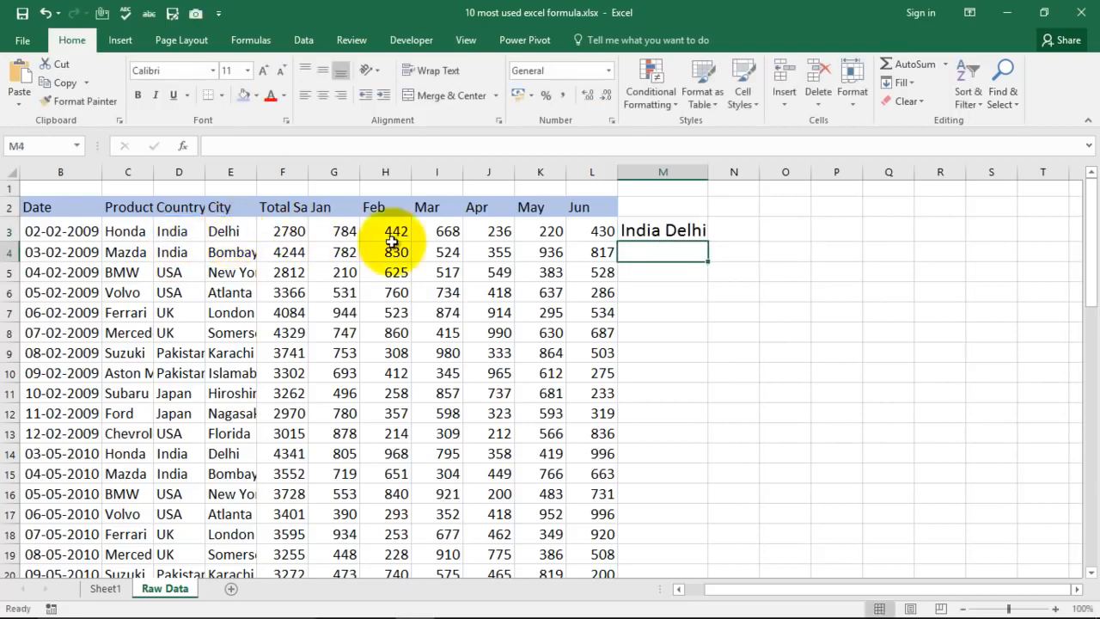
# - Add a comma after the space in M3's separator, making the formula =CONCATENATE(D3," ,",E3)
pyautogui.doubleClick(669, 230)
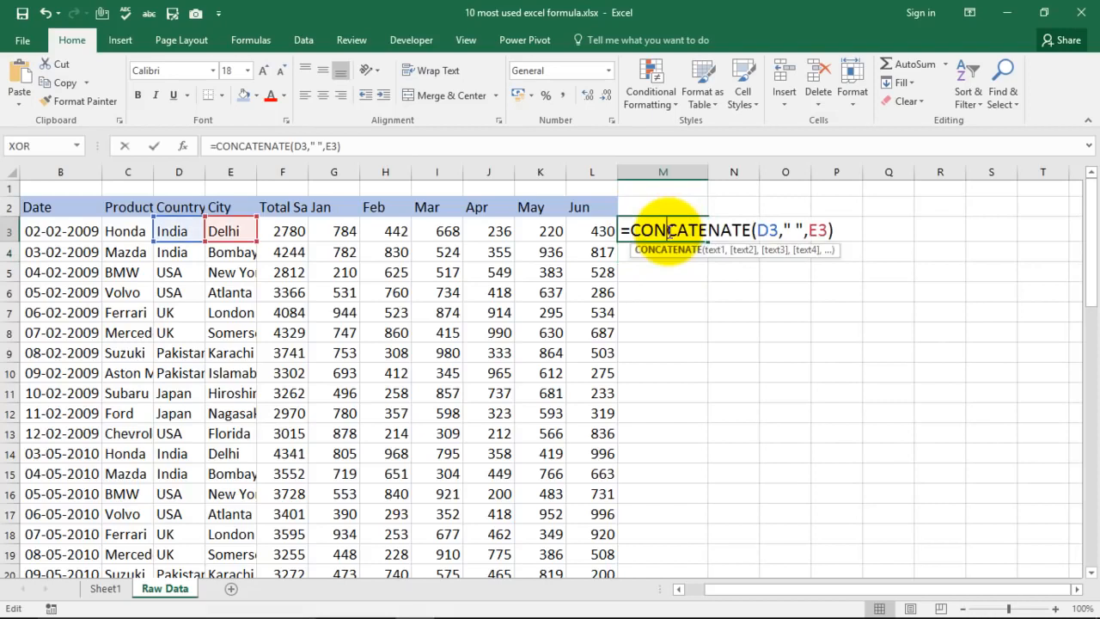
pyautogui.click(797, 231)
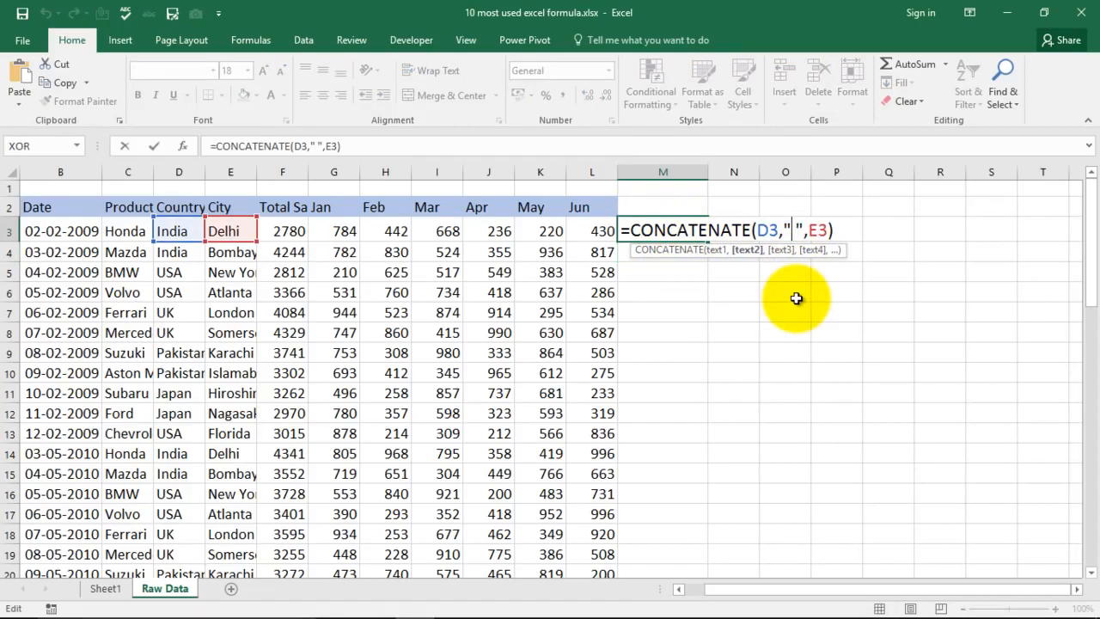
pyautogui.write(',')
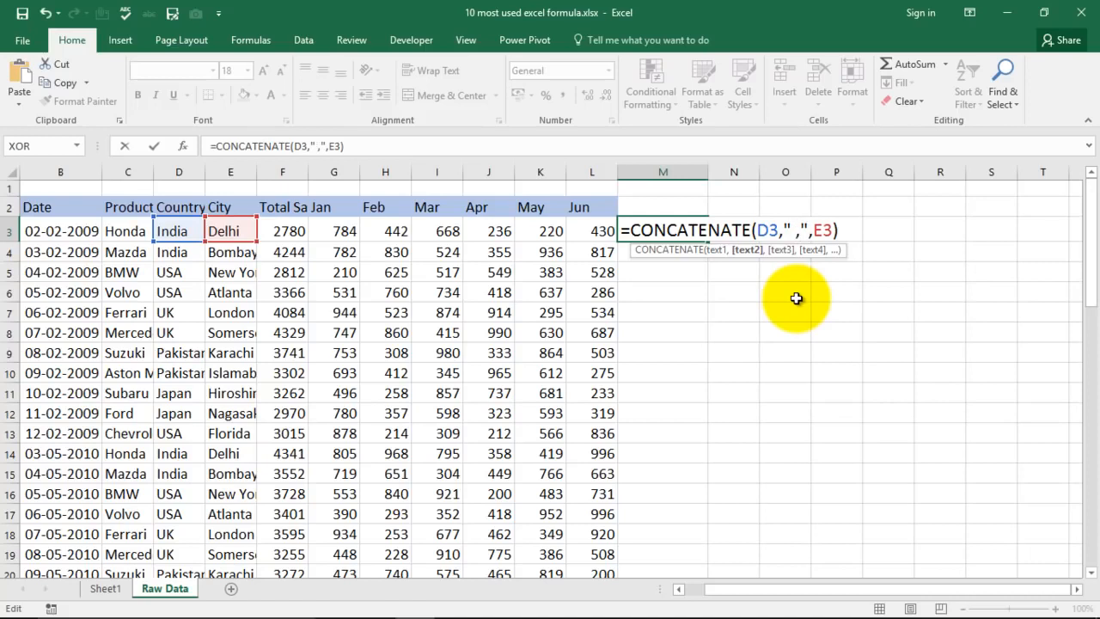
pyautogui.click(838, 230)
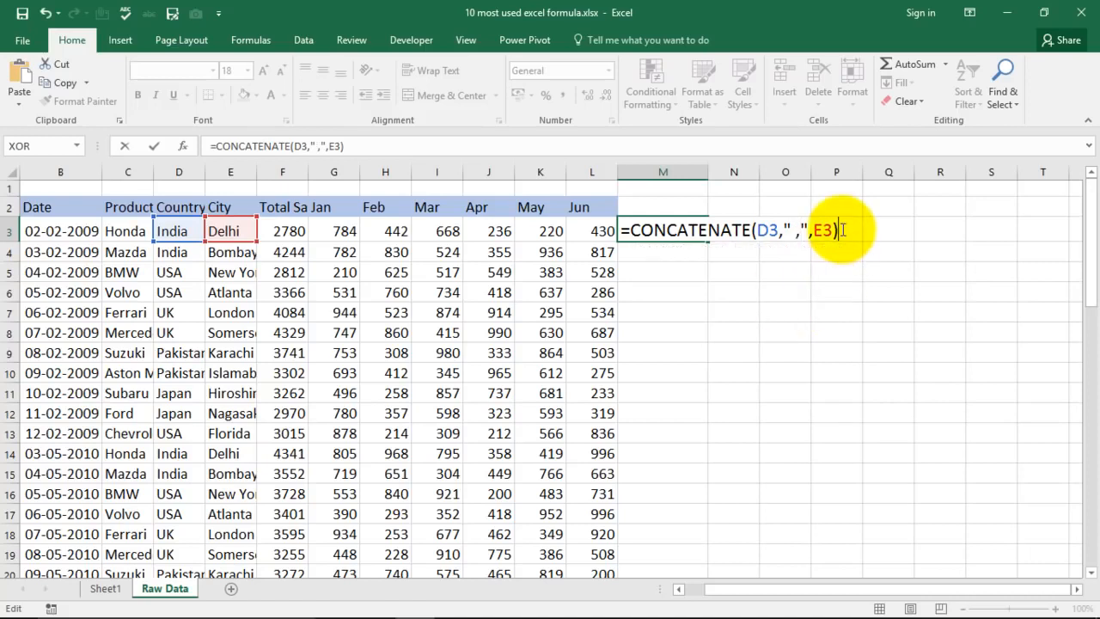
pyautogui.press('Return')
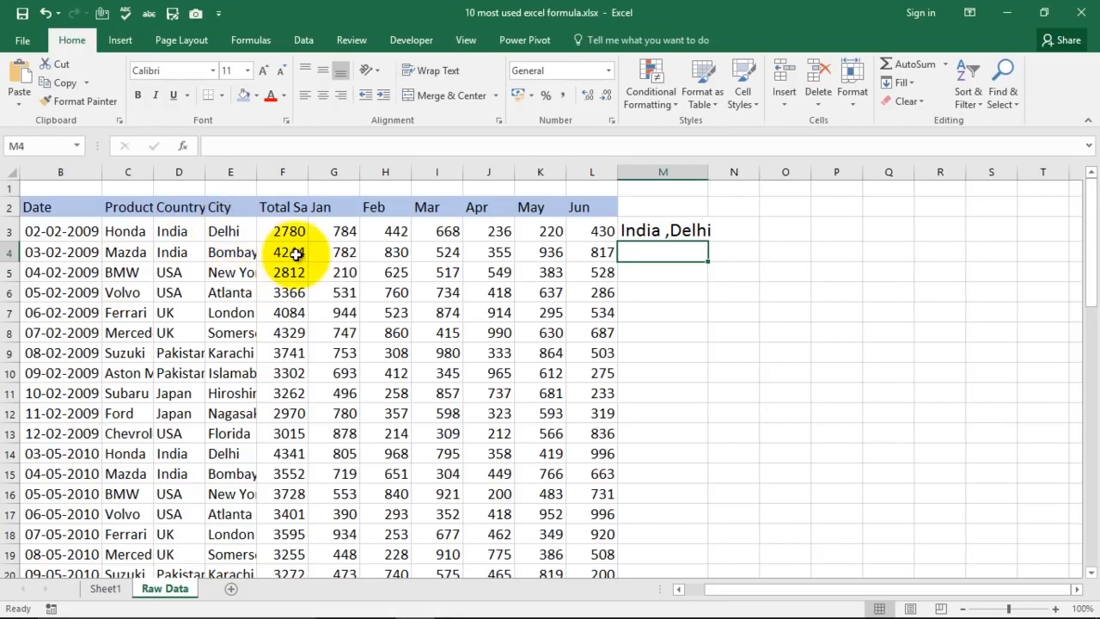
# - Select the If Formula entry in the list on Sheet1, and return to the Raw Data sheet
pyautogui.click(106, 588)
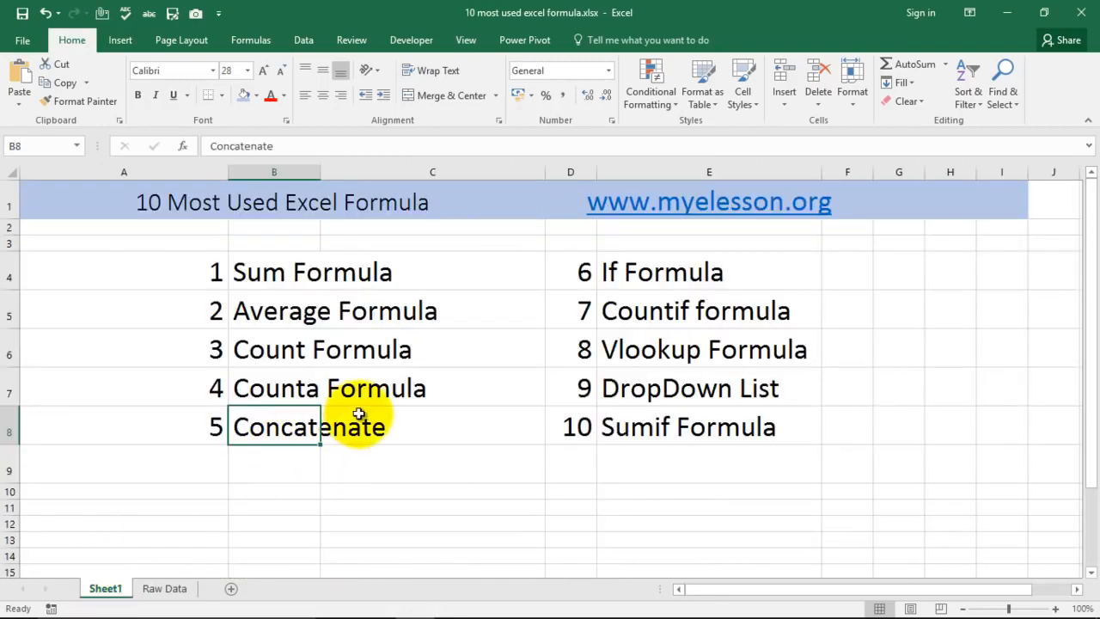
pyautogui.click(661, 278)
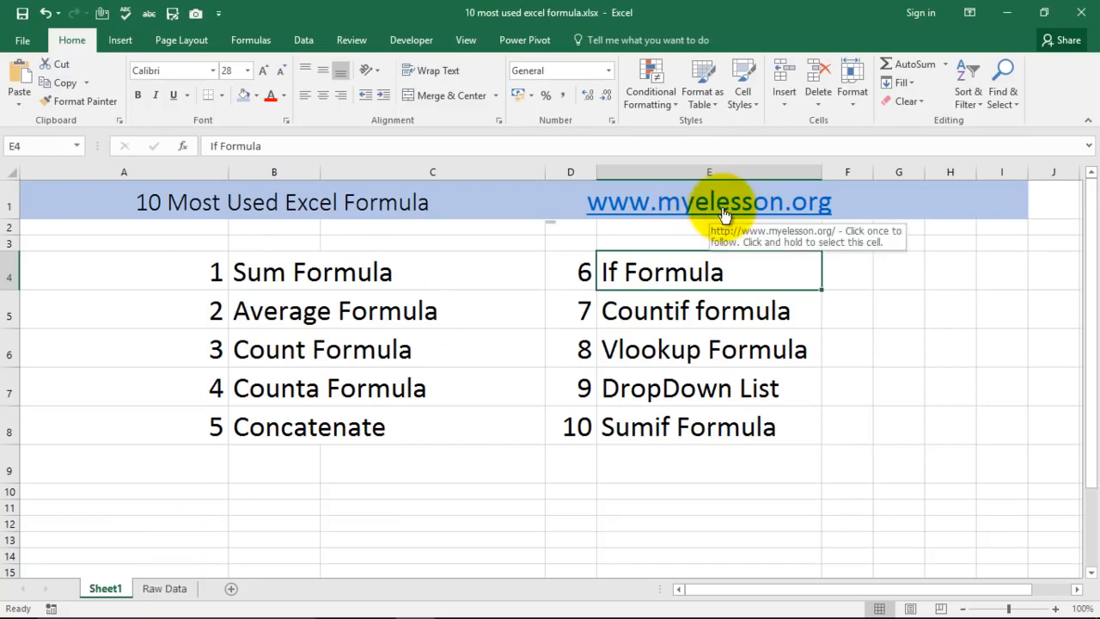
pyautogui.click(162, 587)
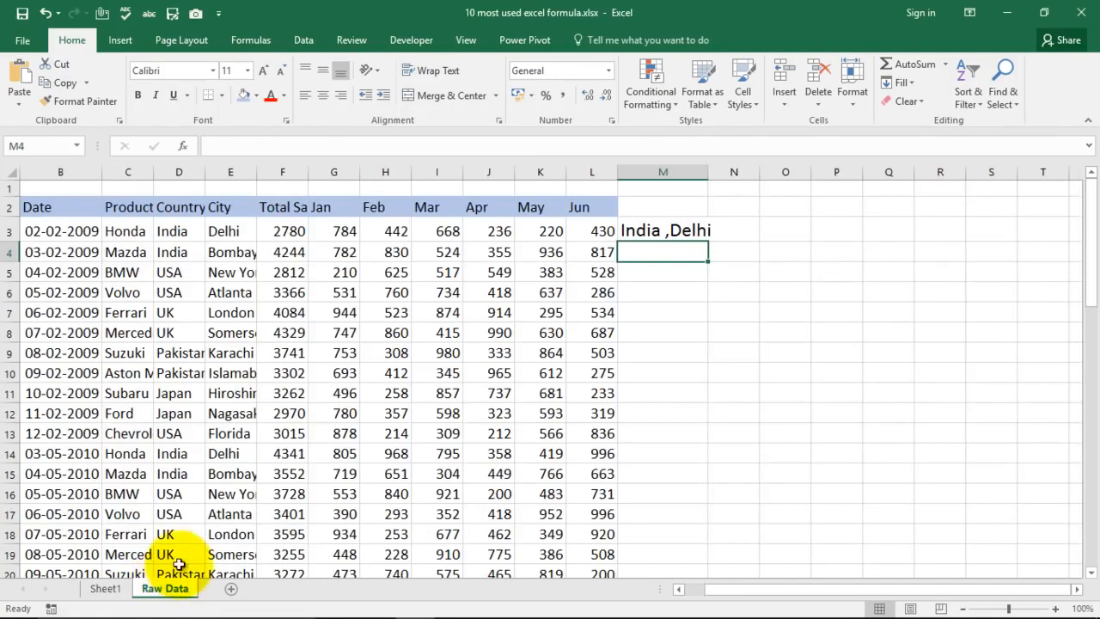
pyautogui.click(106, 588)
pyautogui.click(162, 588)
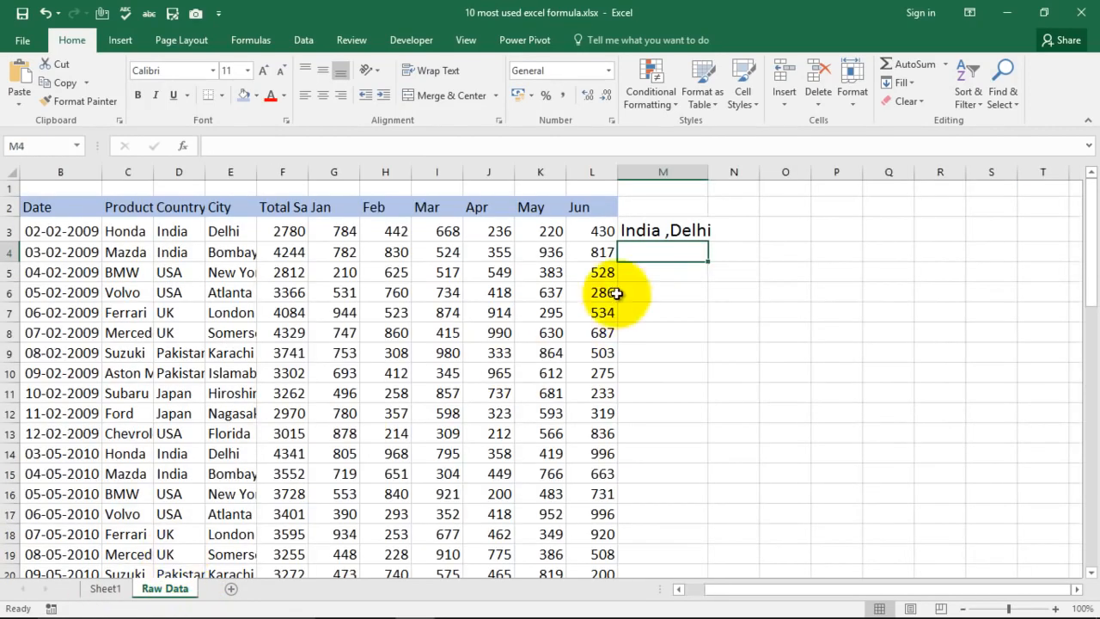
# - Clear the CONCATENATE formula from M3 and keep that cell selected
pyautogui.click(653, 230)
pyautogui.press('Delete')
pyautogui.press('Right')
pyautogui.press('Right')
pyautogui.press('Left')
pyautogui.press('Left')
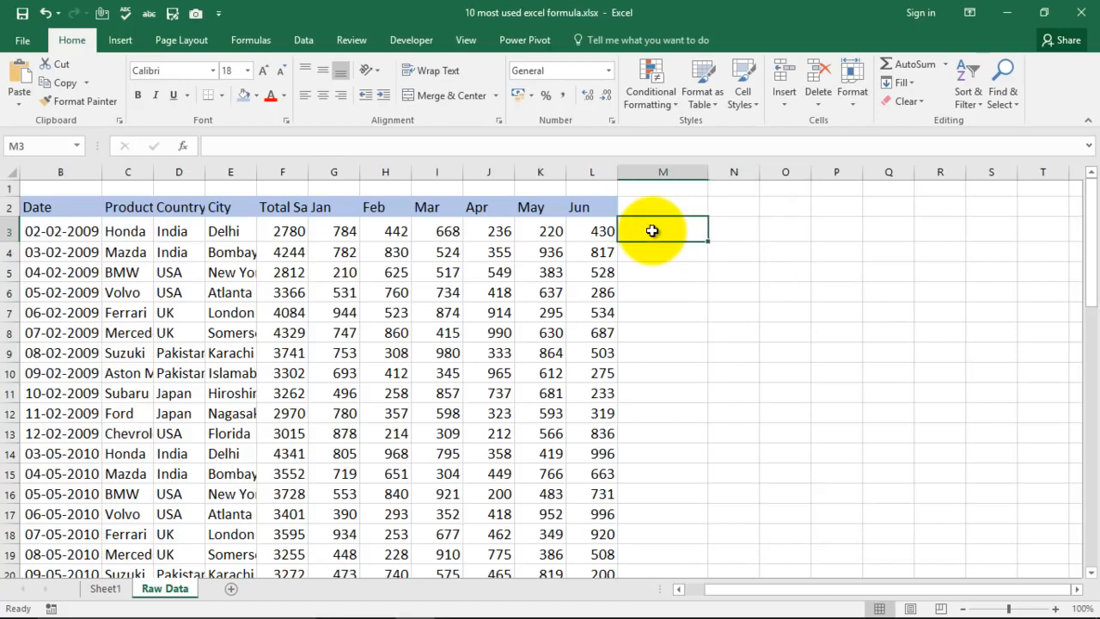
pyautogui.press('Right')
pyautogui.press('Right')
pyautogui.press('Left')
pyautogui.press('Left')
# - Start an IF formula in M3 with the logical test D3="india"
pyautogui.write('=if')
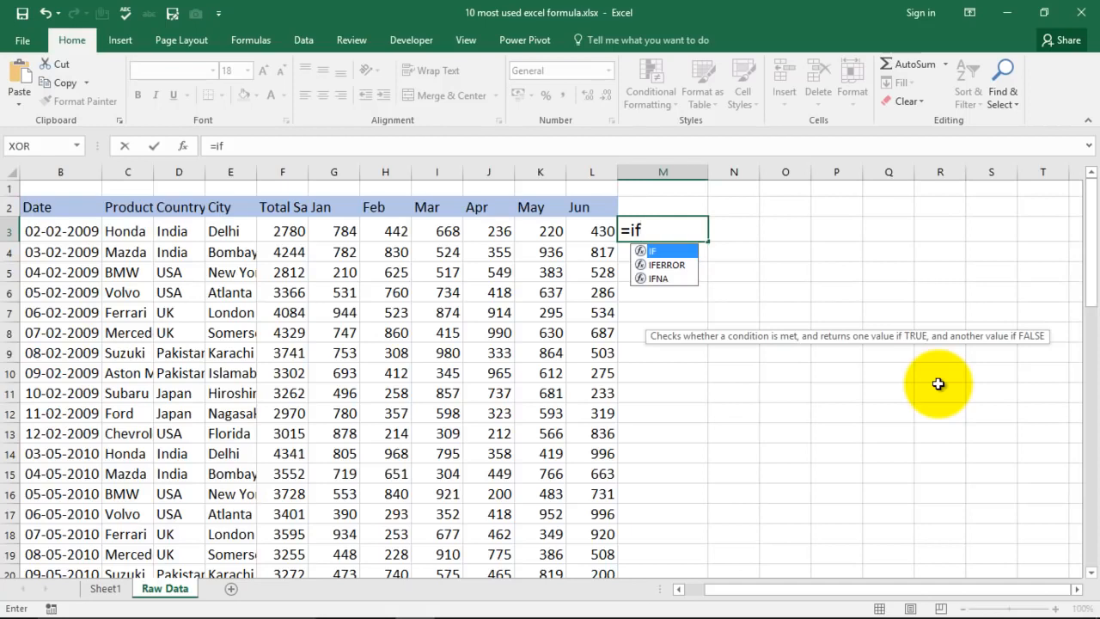
pyautogui.press('Tab')
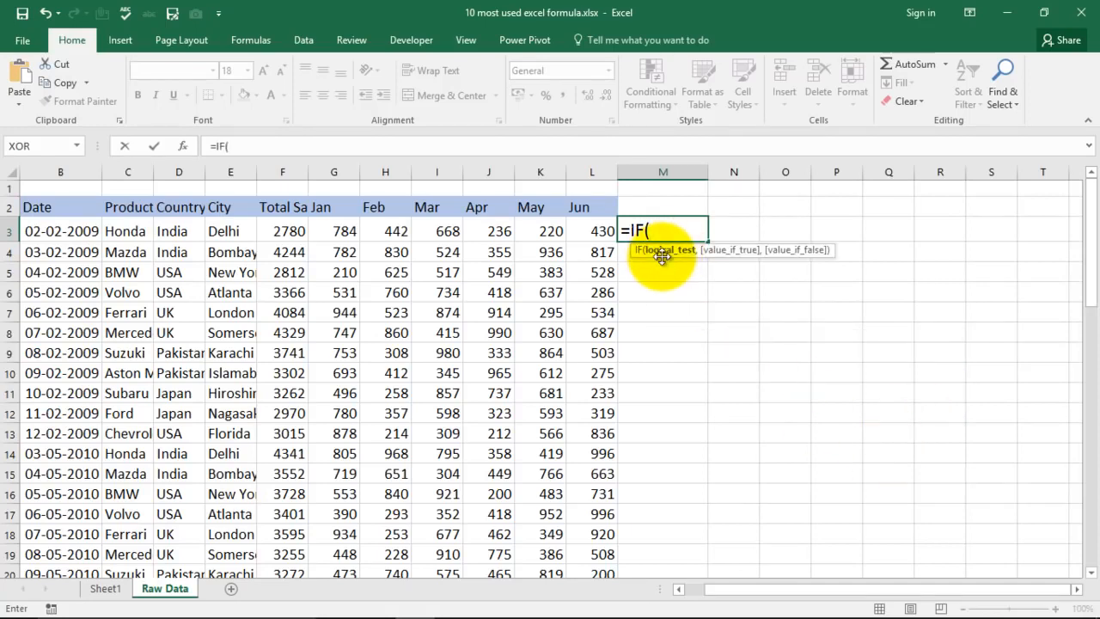
pyautogui.click(172, 229)
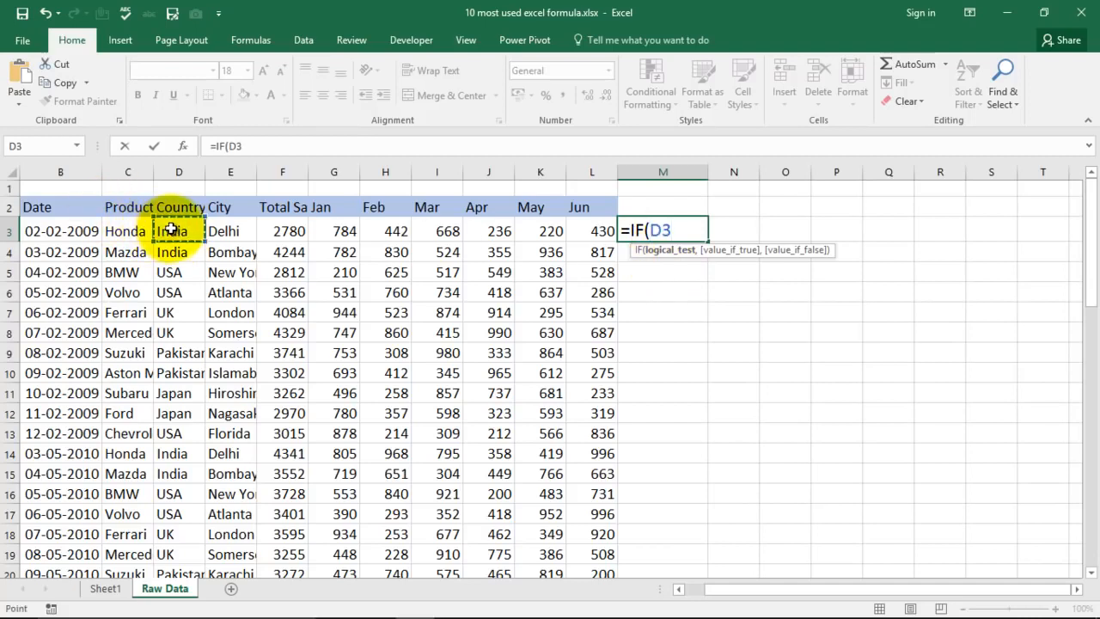
pyautogui.write('="')
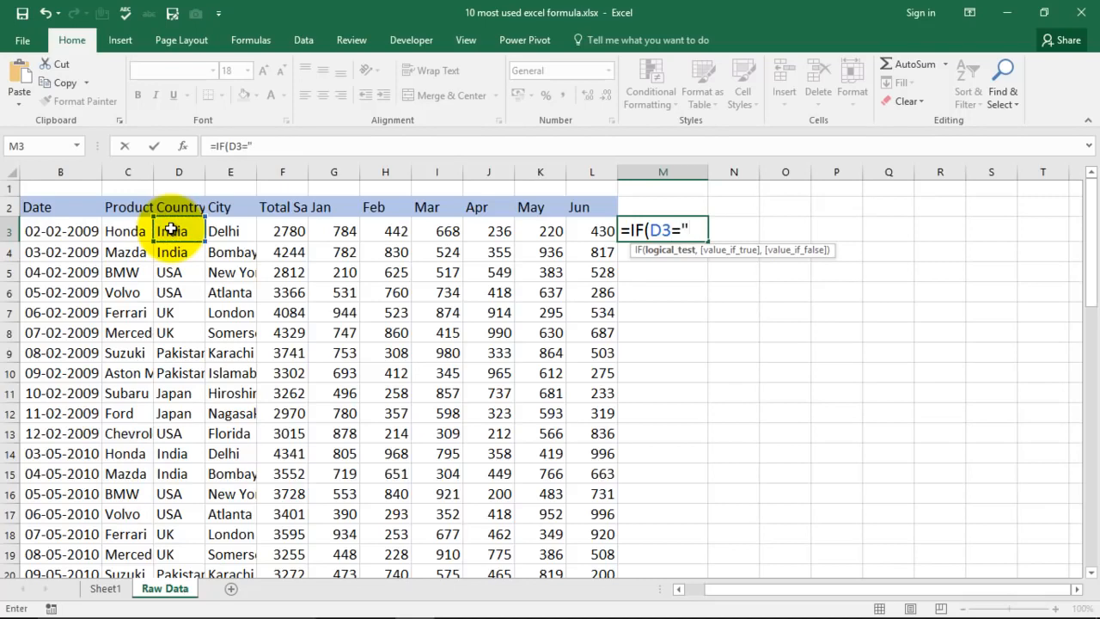
pyautogui.write('india"')
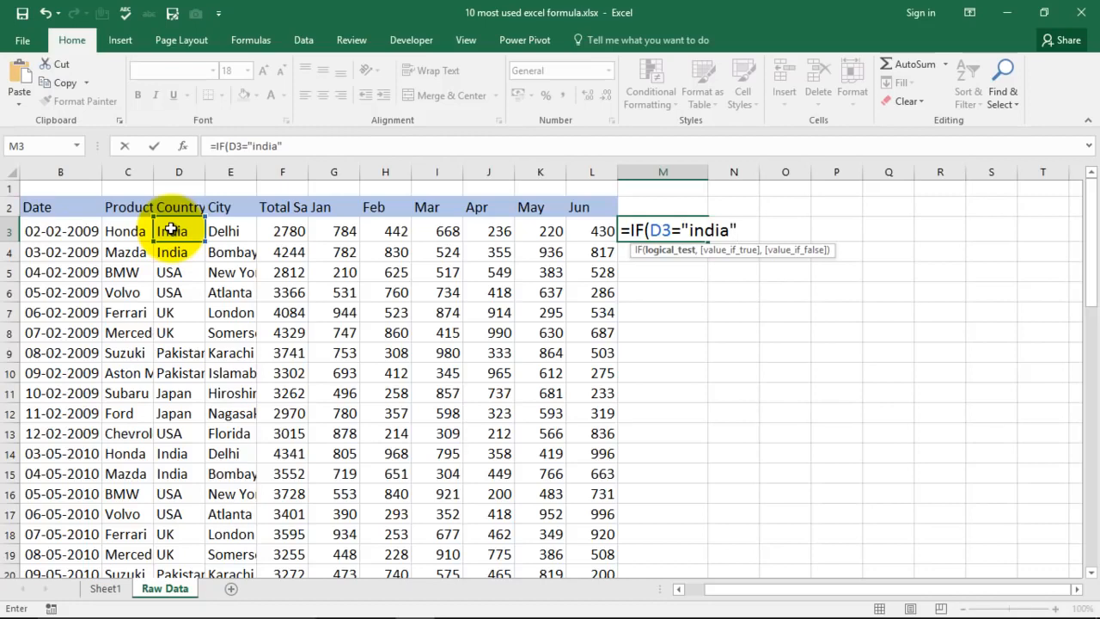
pyautogui.write(',')
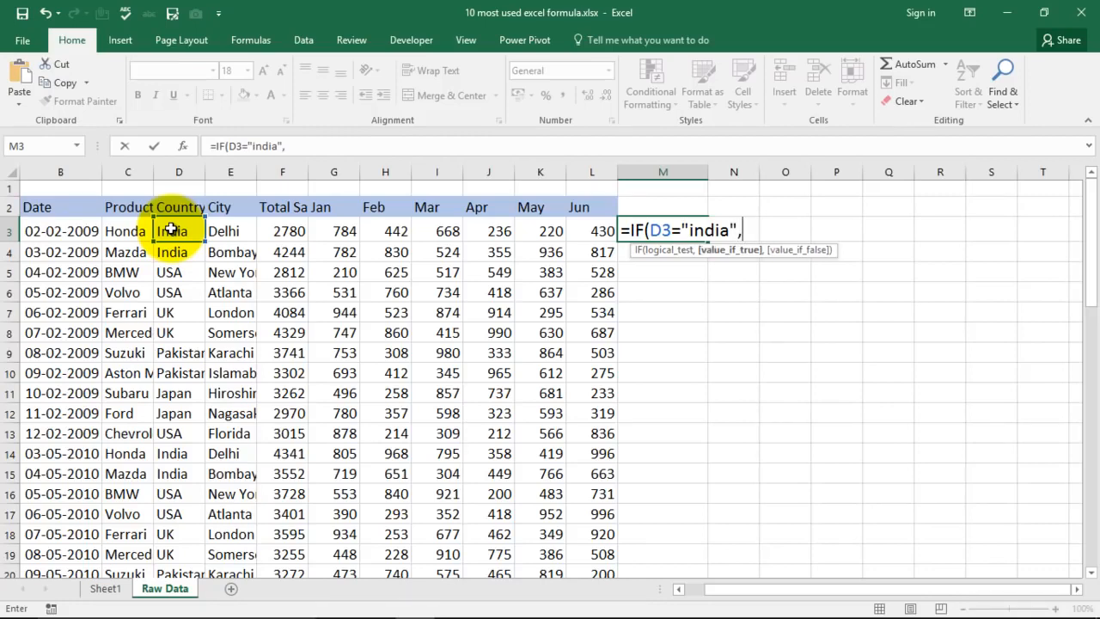
pyautogui.write('Hindi')
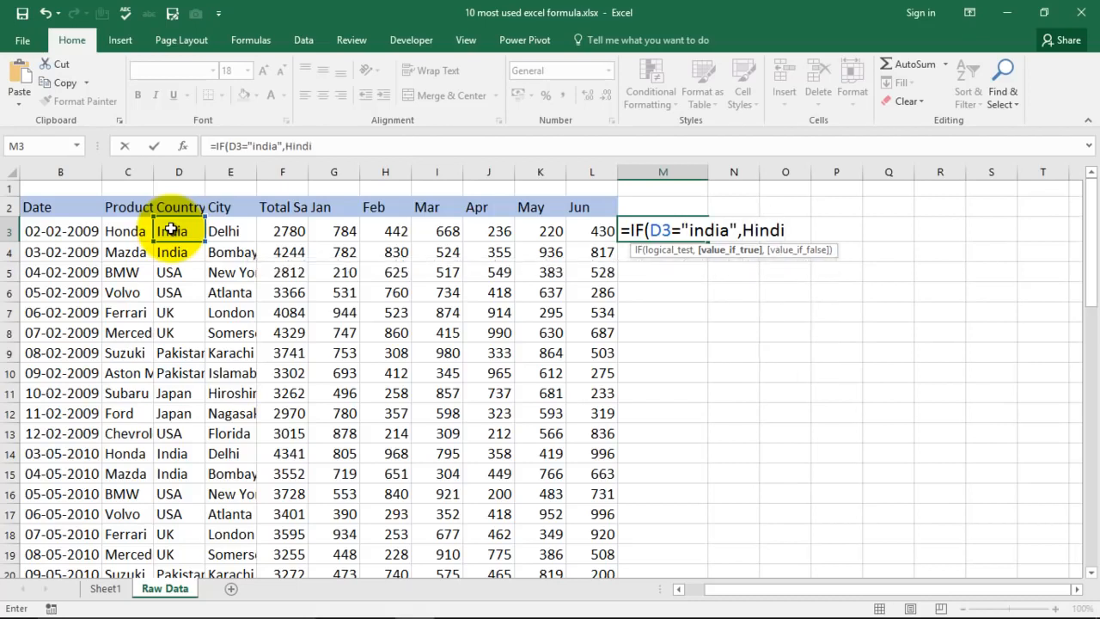
pyautogui.write(',')
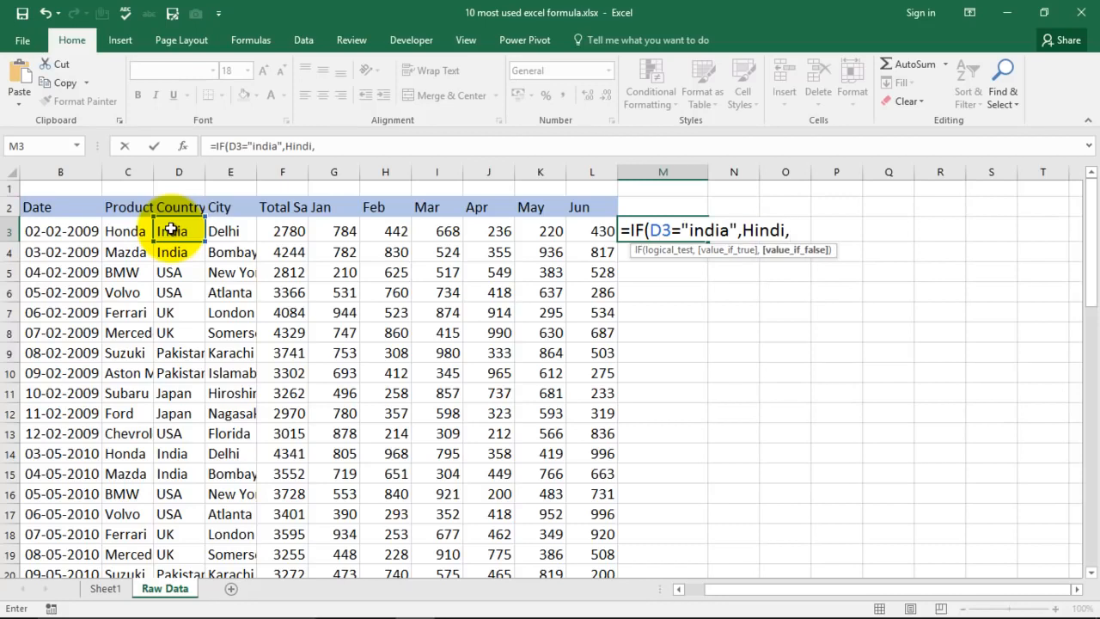
pyautogui.write('Othe')
pyautogui.press('BackSpace')
pyautogui.press('BackSpace')
pyautogui.press('BackSpace')
pyautogui.press('BackSpace')
pyautogui.press('BackSpace')
pyautogui.press('BackSpace')
pyautogui.press('BackSpace')
pyautogui.press('BackSpace')
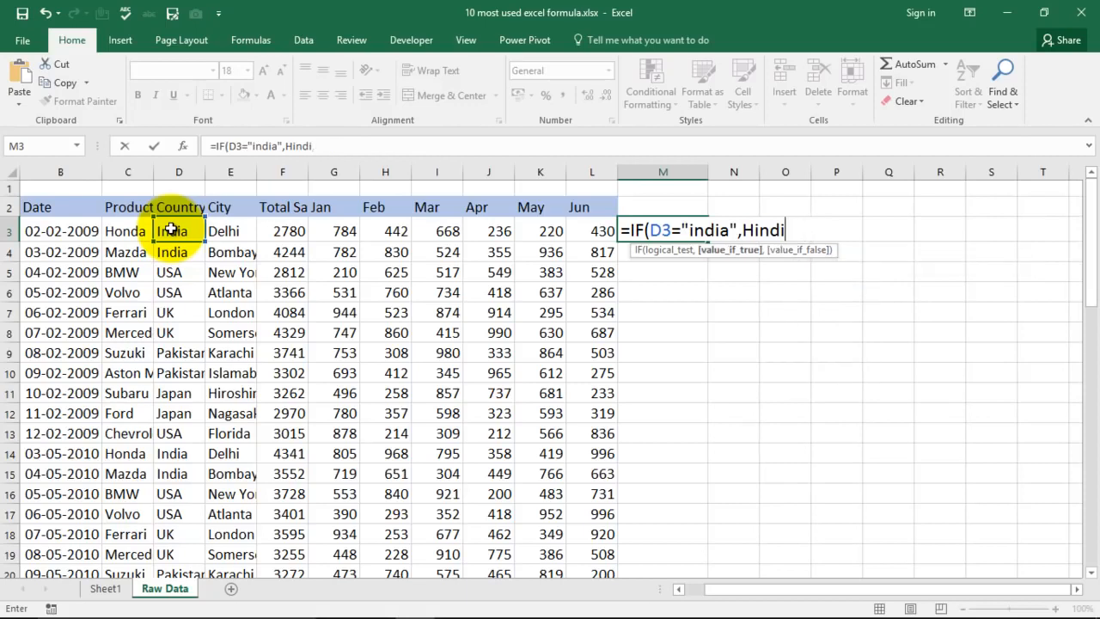
pyautogui.press('BackSpace')
pyautogui.press('BackSpace')
# - Complete M3's IF formula with "Hindi" as the value if true and "Other Language" as the value if false
pyautogui.write('"')
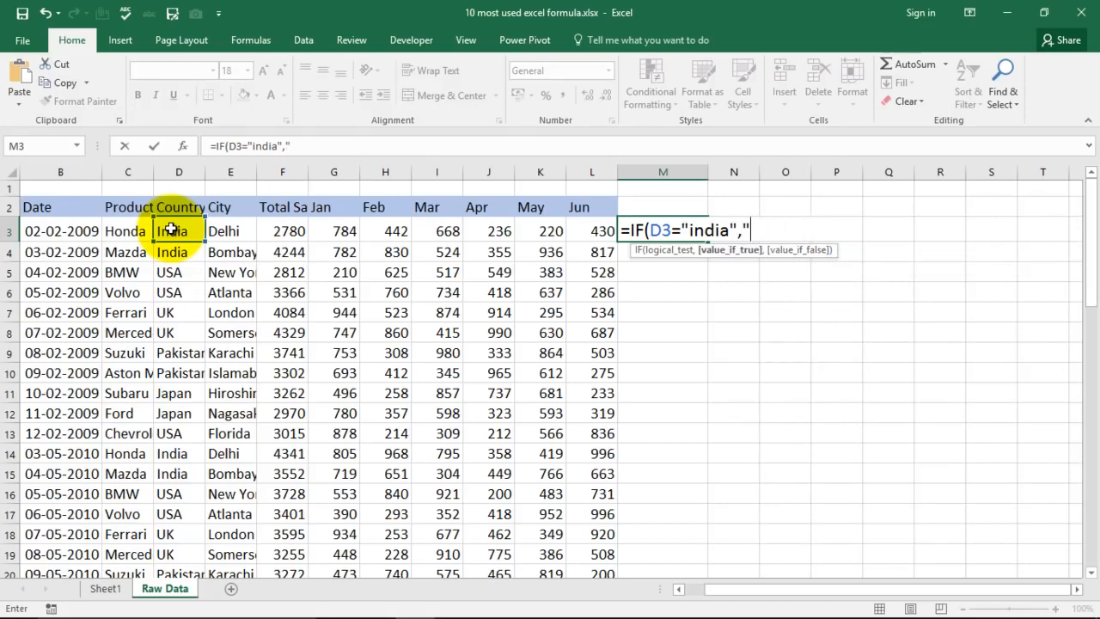
pyautogui.write('Hindi",')
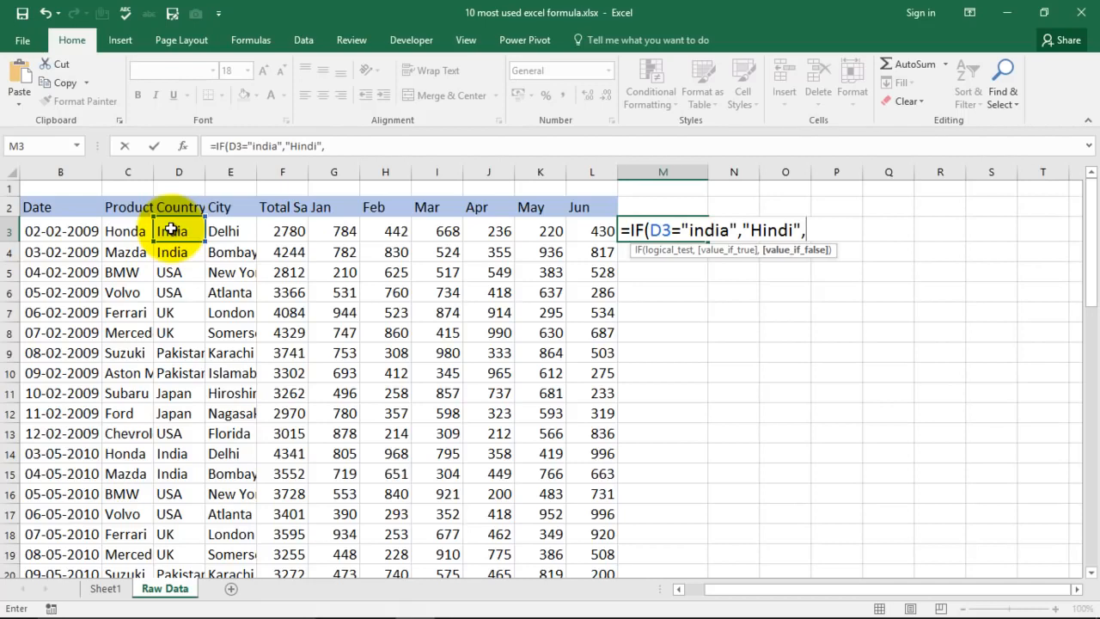
pyautogui.write('"Other Languag')
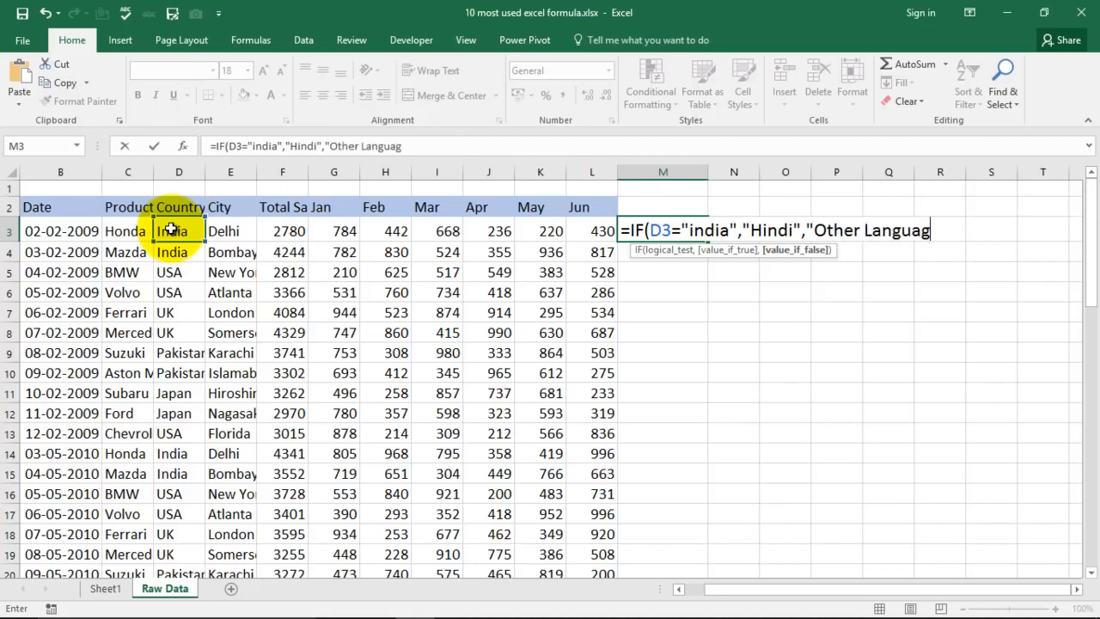
pyautogui.write('e")')
pyautogui.press('Return')
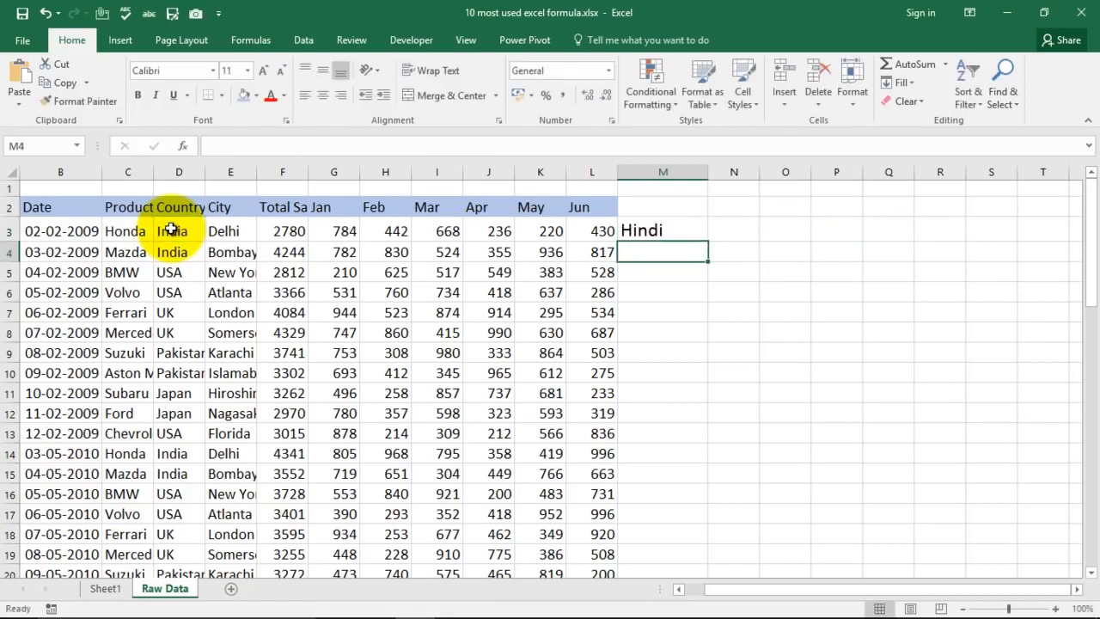
# - Change the country in D3 to USA to test the IF formula in M3, and undo the change
pyautogui.click(171, 233)
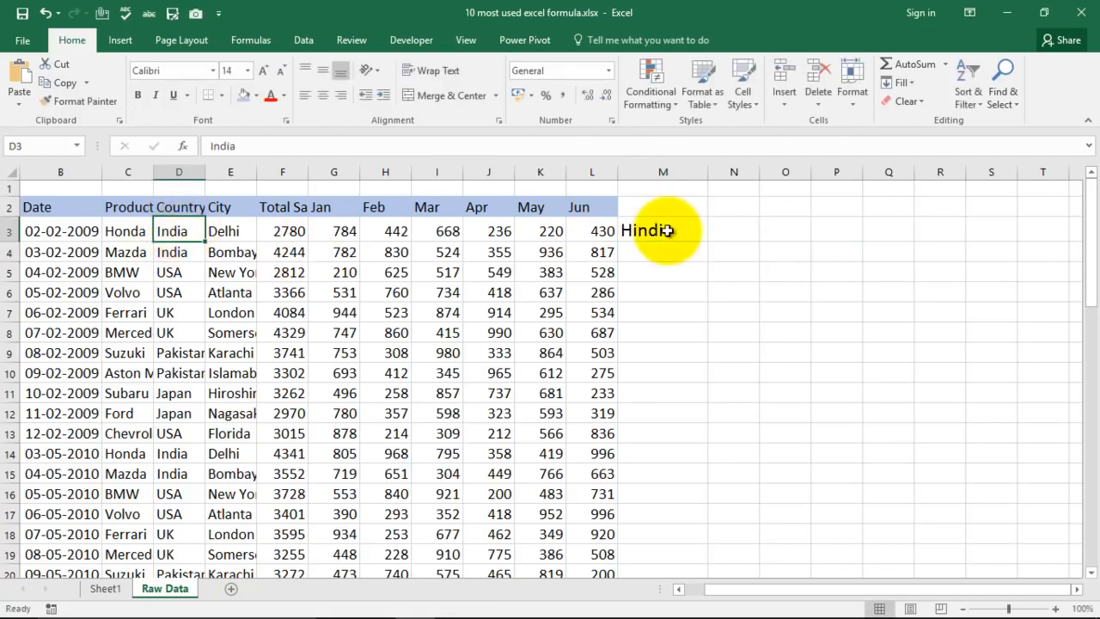
pyautogui.click(635, 230)
pyautogui.click(177, 233)
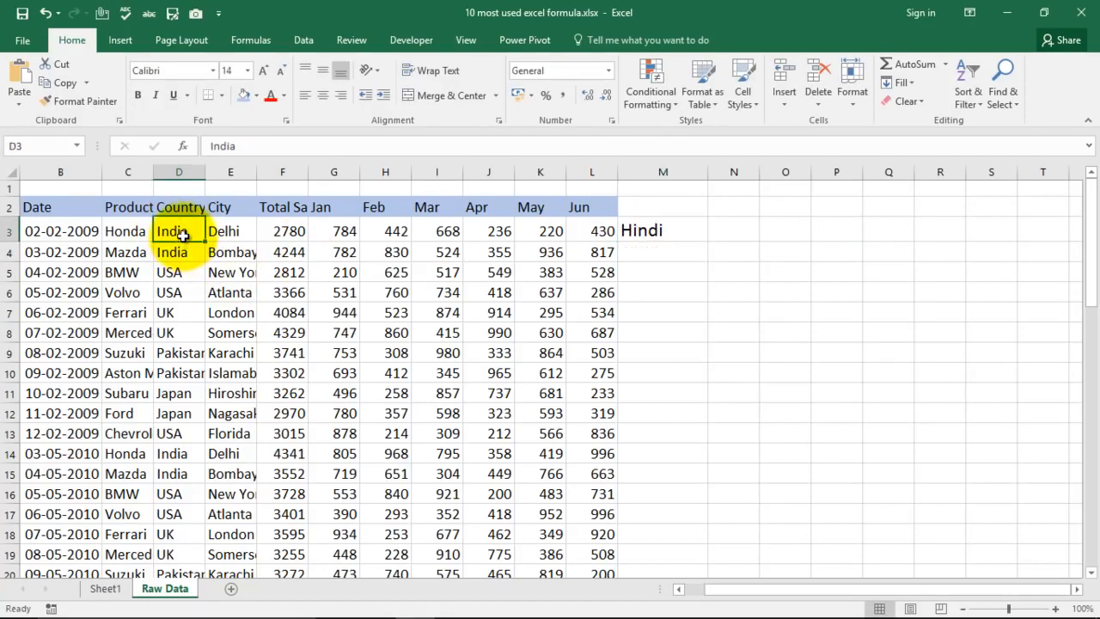
pyautogui.write('USA')
pyautogui.press('Return')
pyautogui.click(657, 232)
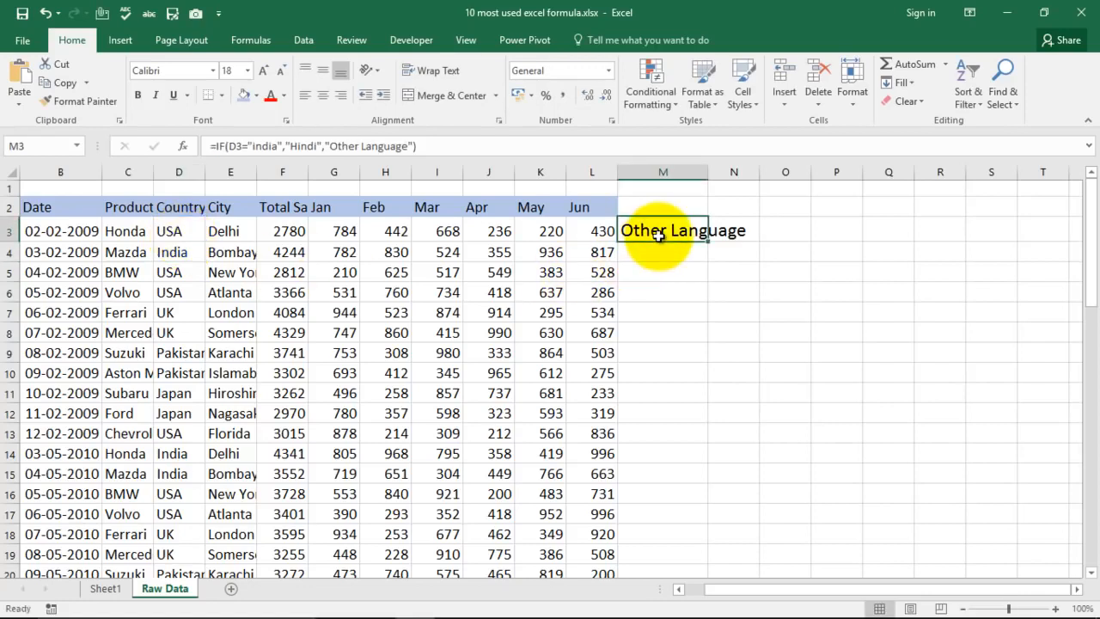
pyautogui.hotkey('ctrl', 'z')
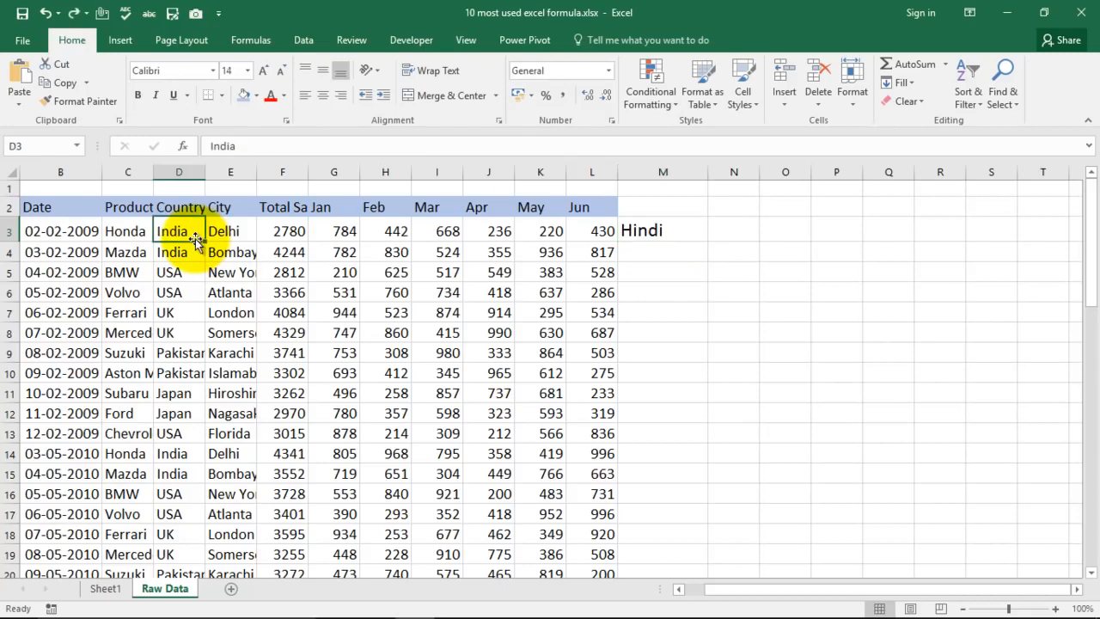
# - Clear the IF formula from M3, and select the first Total Sales value in F3
pyautogui.click(657, 228)
pyautogui.press('Delete')
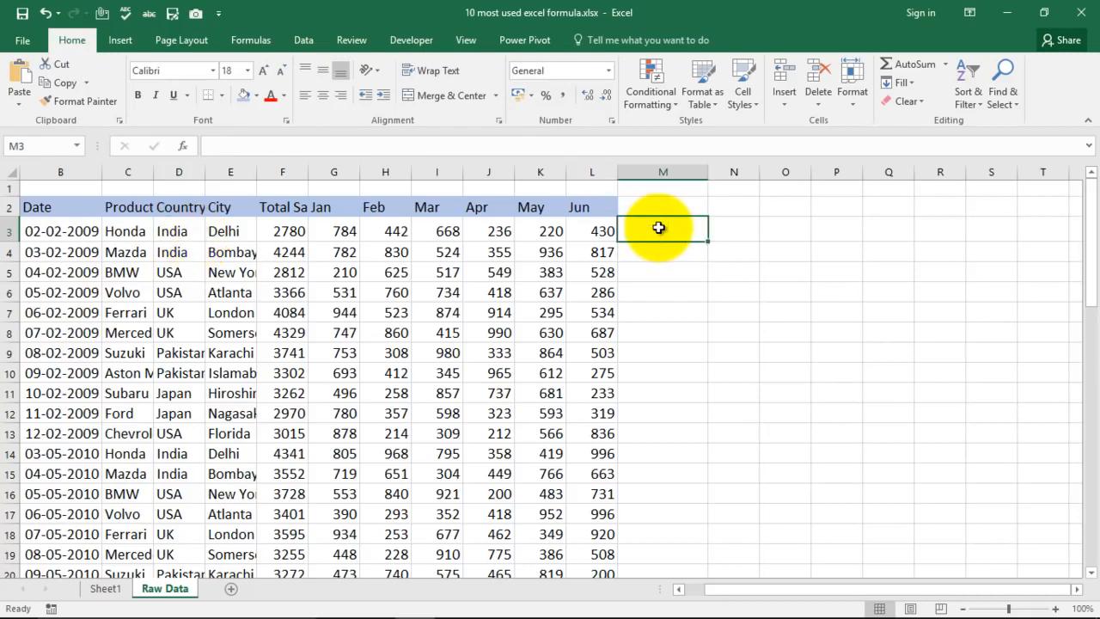
pyautogui.click(674, 273)
pyautogui.click(292, 230)
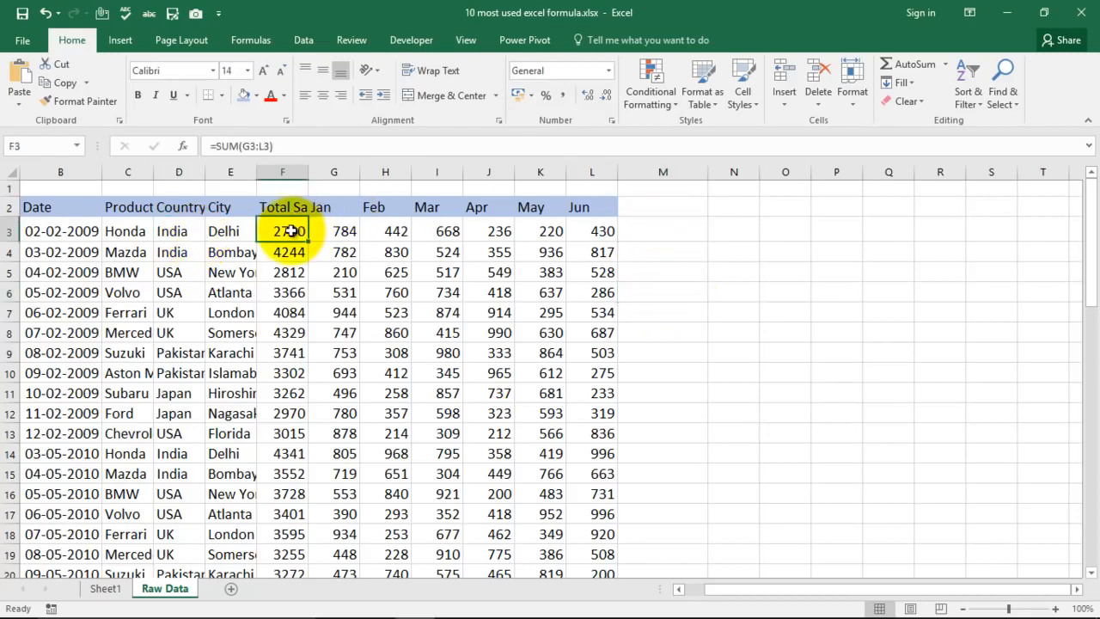
# - Start a new IF formula in M3 with the logical test F3<=3000
pyautogui.click(675, 227)
pyautogui.write('=')
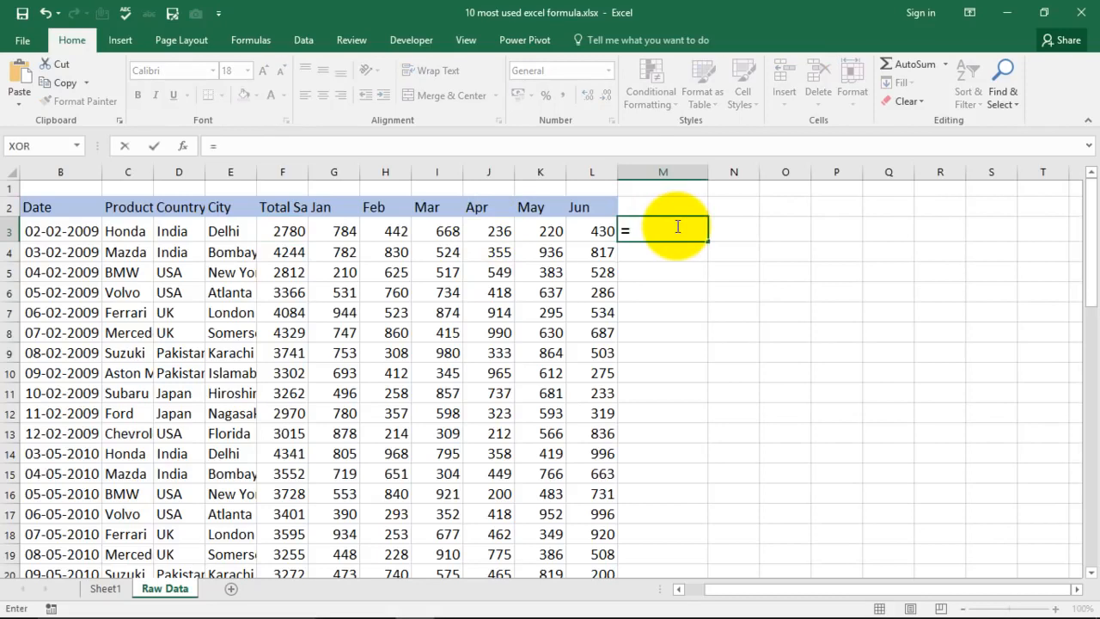
pyautogui.write('IF(')
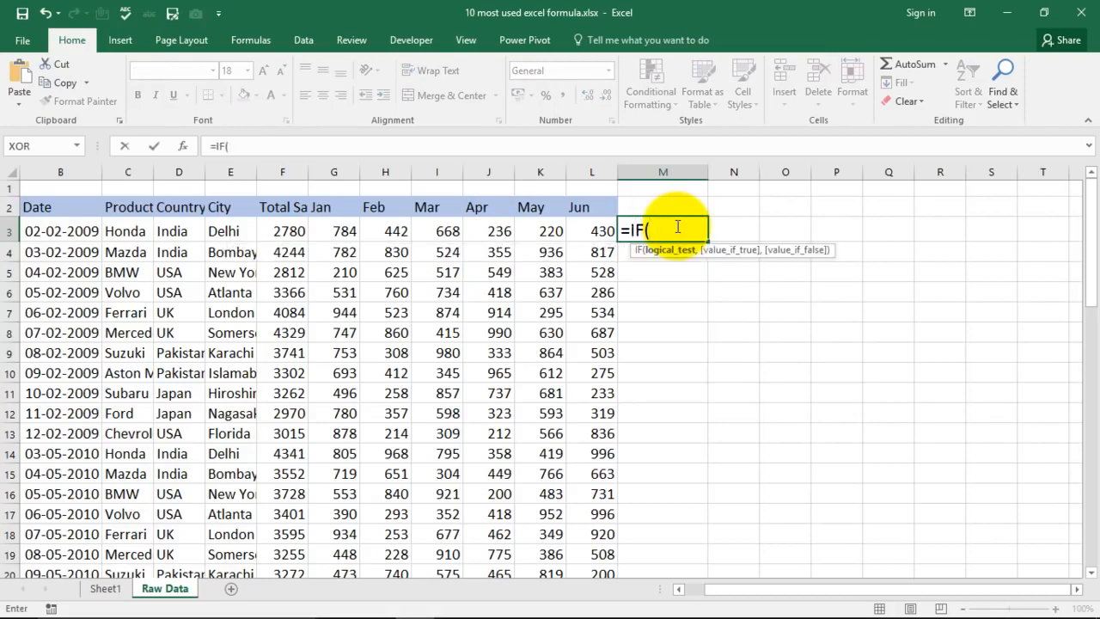
pyautogui.click(282, 230)
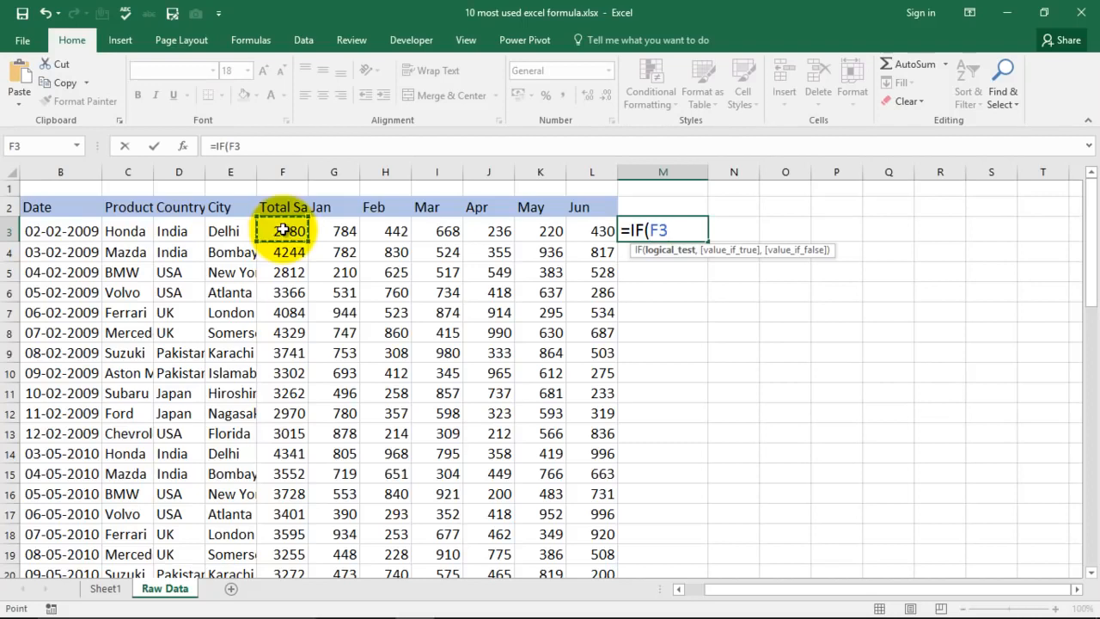
pyautogui.write('<=3000')
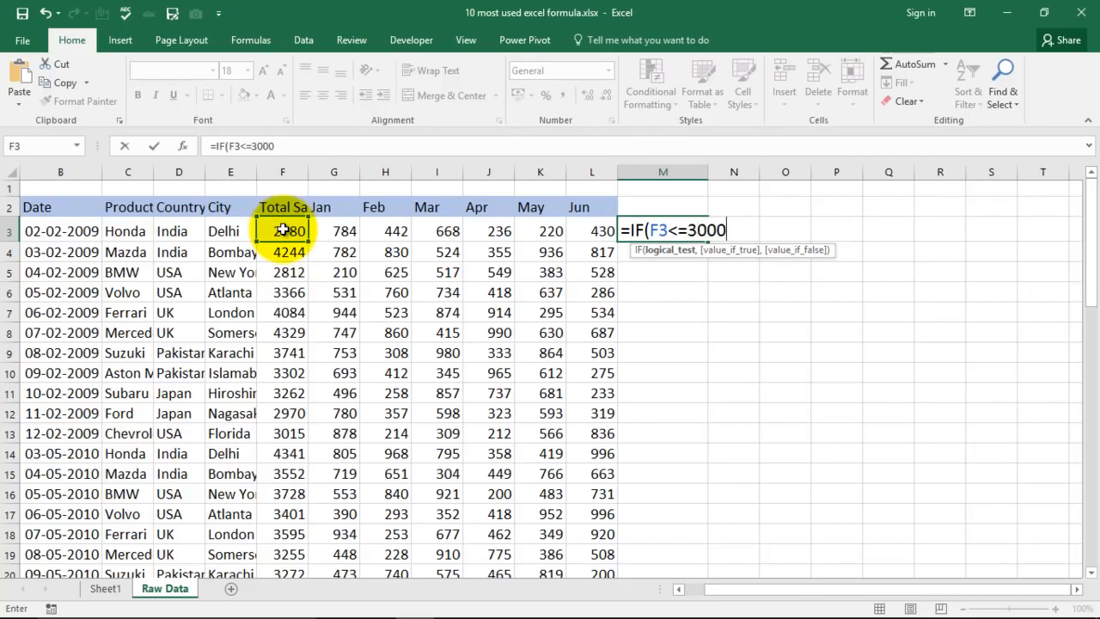
pyautogui.write(',')
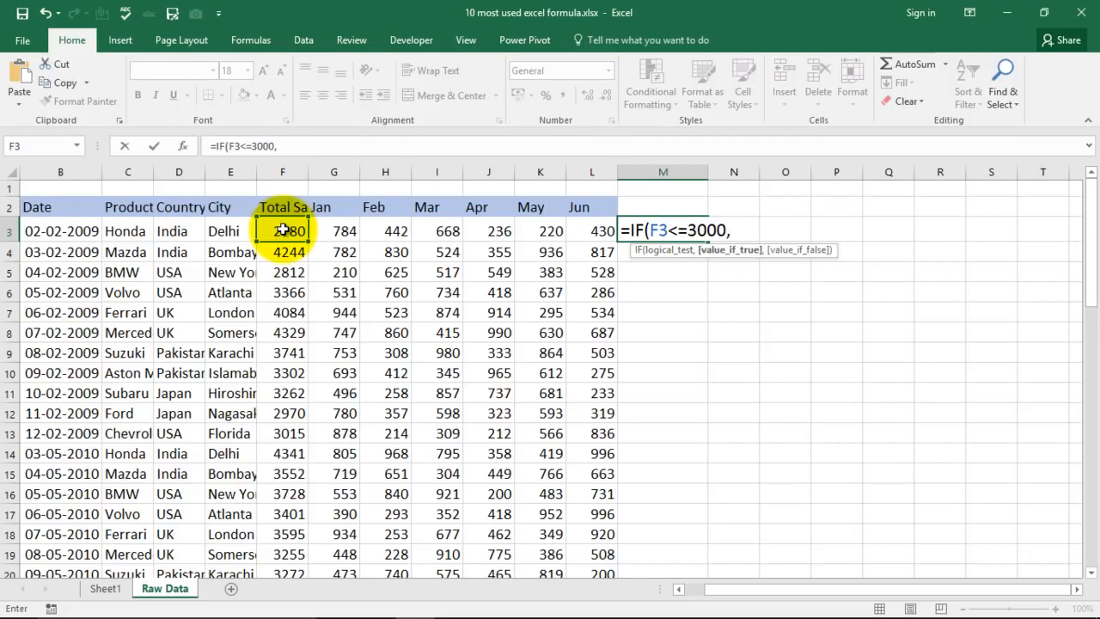
pyautogui.write('"Good')
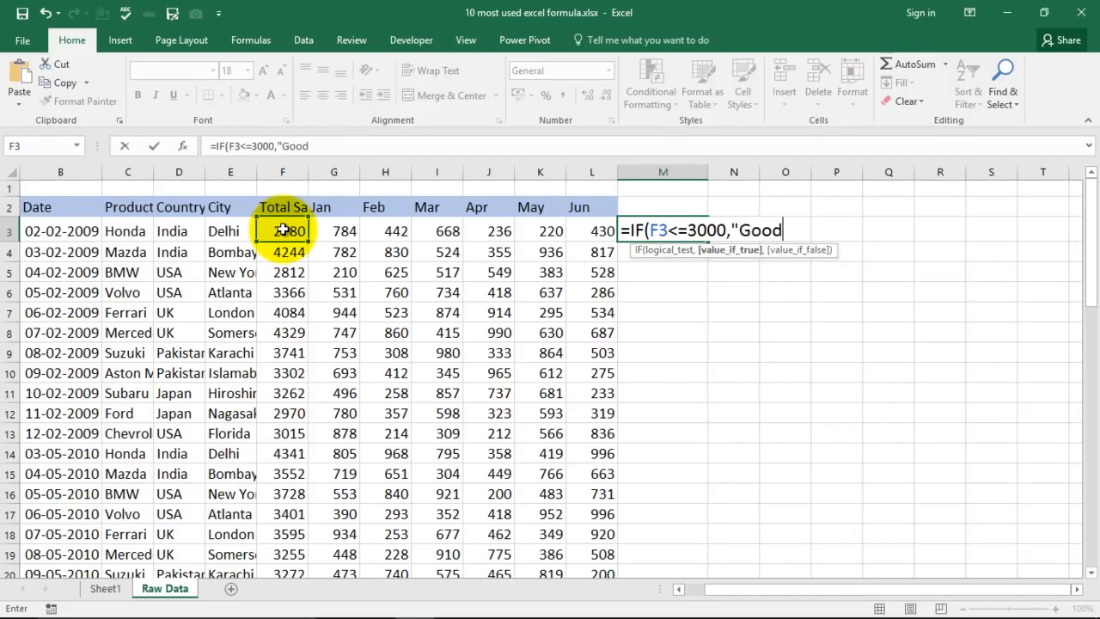
pyautogui.write(' Job",')
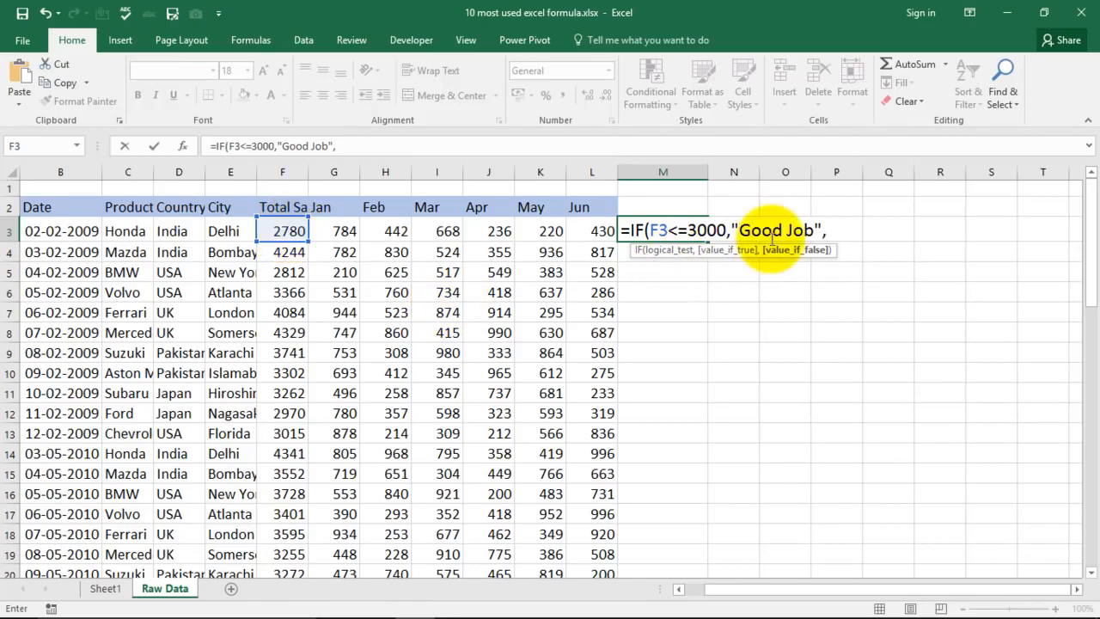
# - Change the value-if-true text in M3's IF formula to "Work Harder", and place the cursor at the formula's end
pyautogui.moveTo(741, 230); pyautogui.dragTo(811, 227)
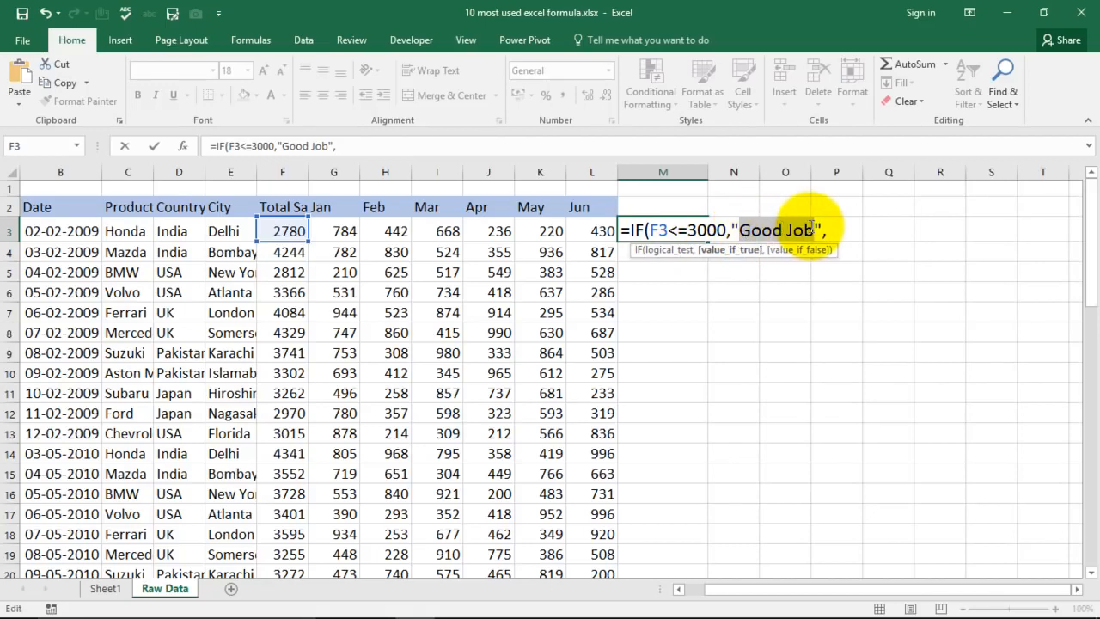
pyautogui.write('Work ')
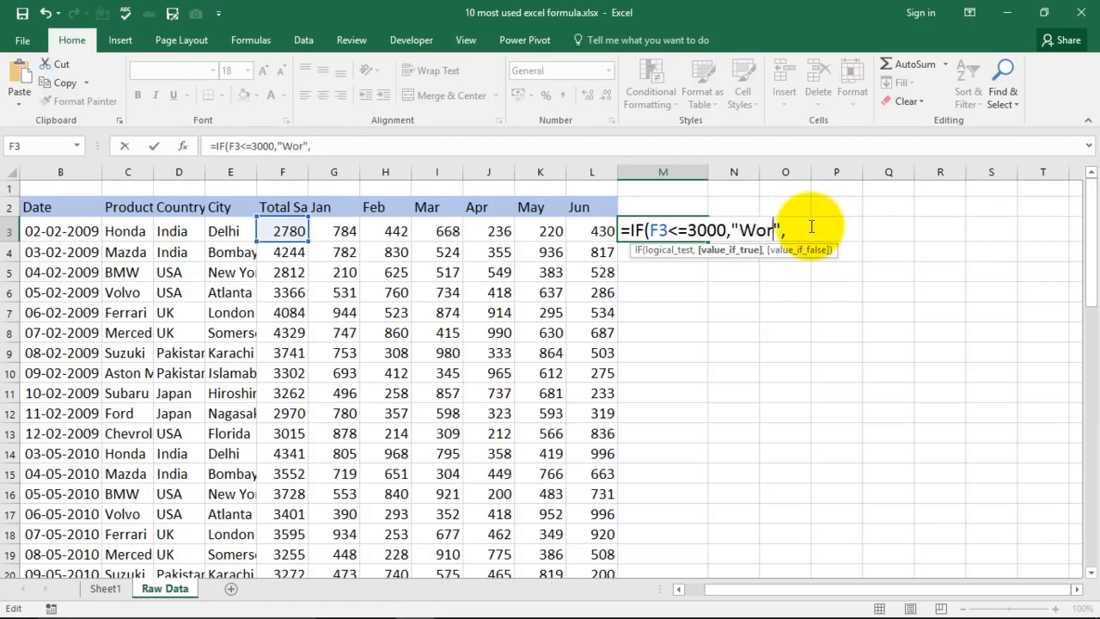
pyautogui.write('Harder')
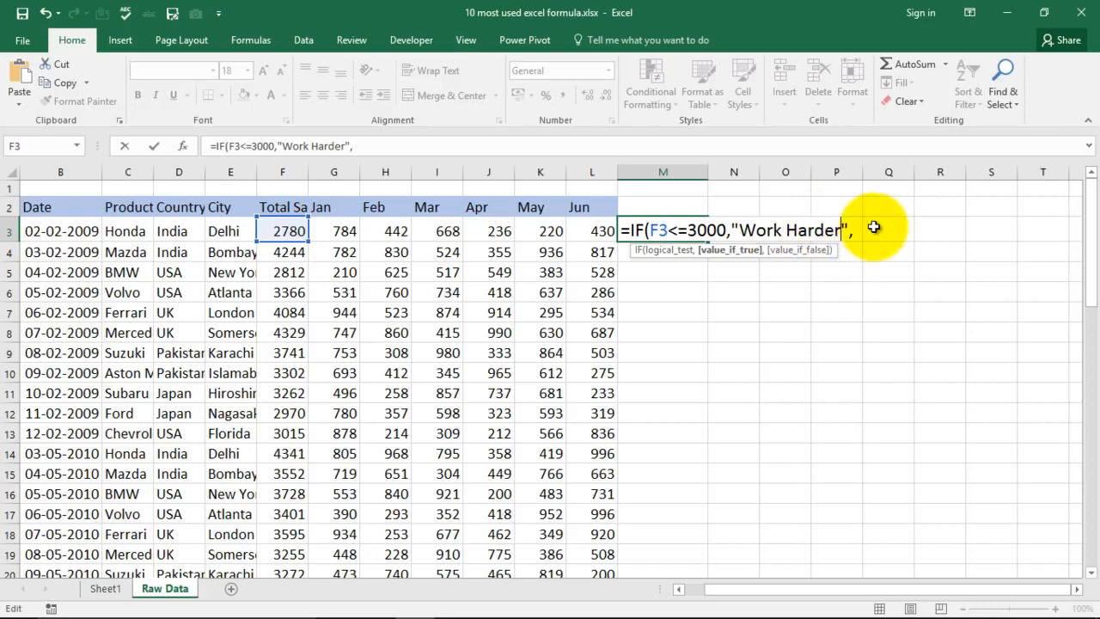
pyautogui.click(855, 233)
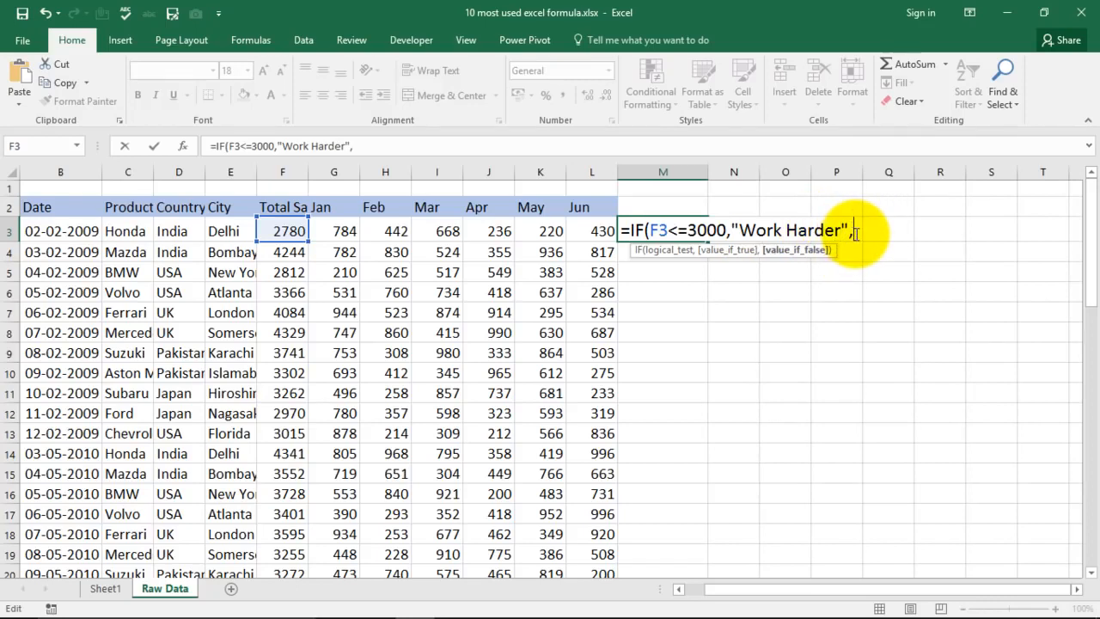
# - Complete M3's IF formula with "Good Job" as the value if false
pyautogui.write('"Good Jo')
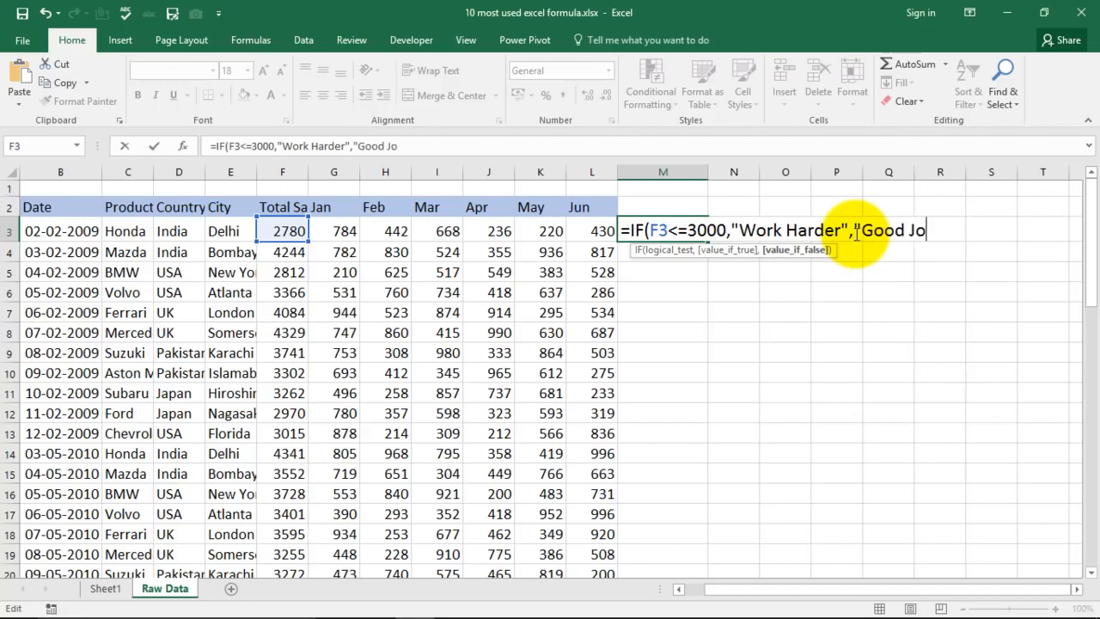
pyautogui.write('b")')
pyautogui.press('Return')
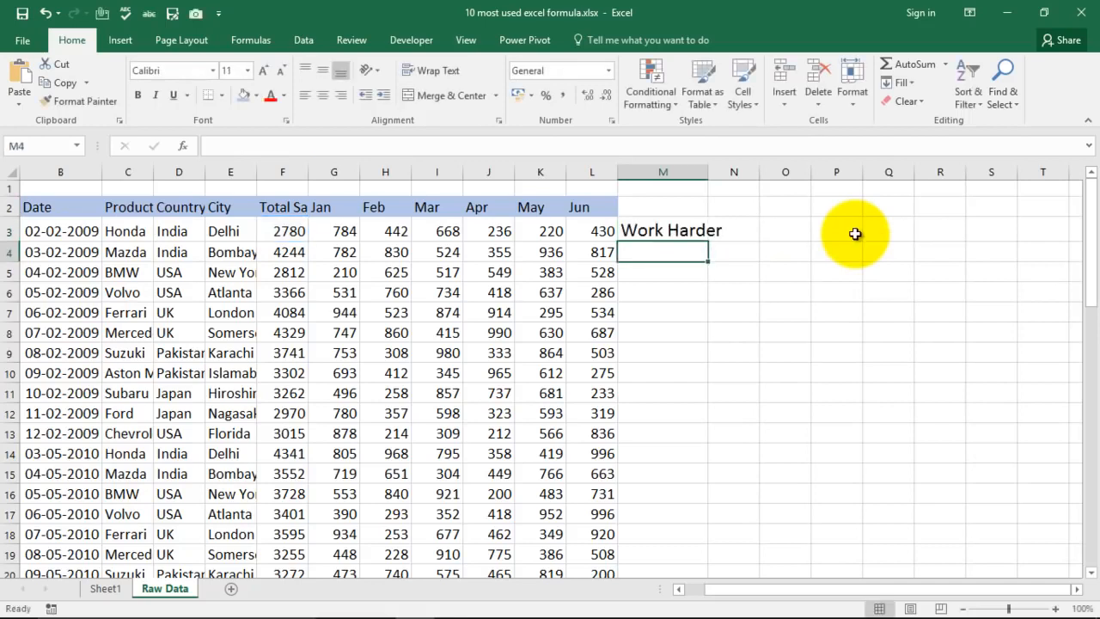
pyautogui.click(696, 231)
# - Replace the first Total Sales value in F3 with 3100 to test the IF formula
pyautogui.click(279, 230)
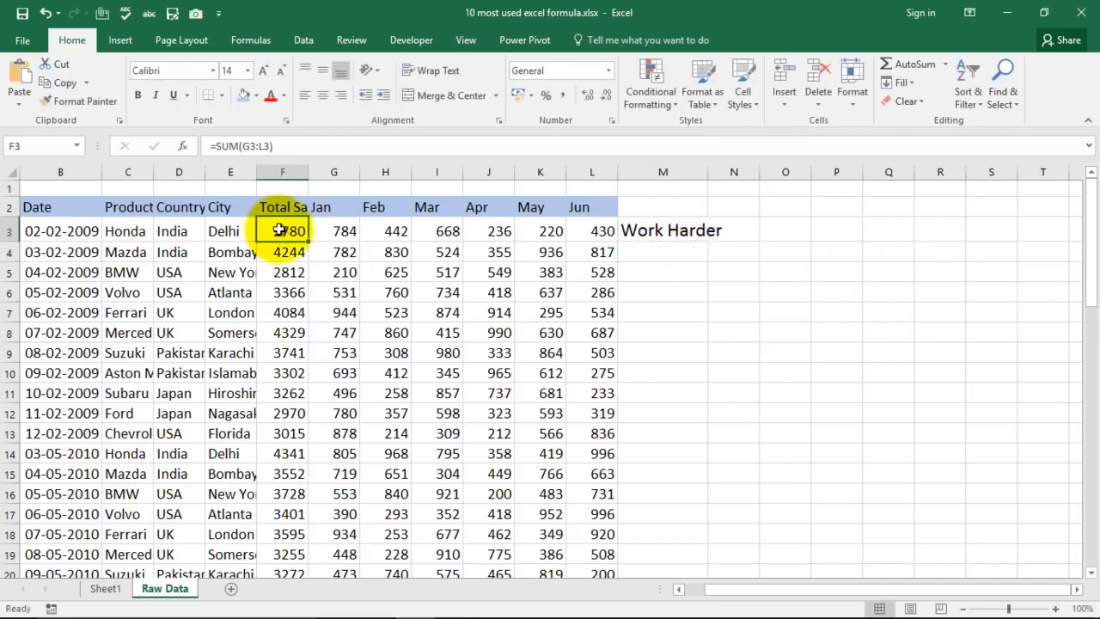
pyautogui.write('3100')
pyautogui.press('Return')
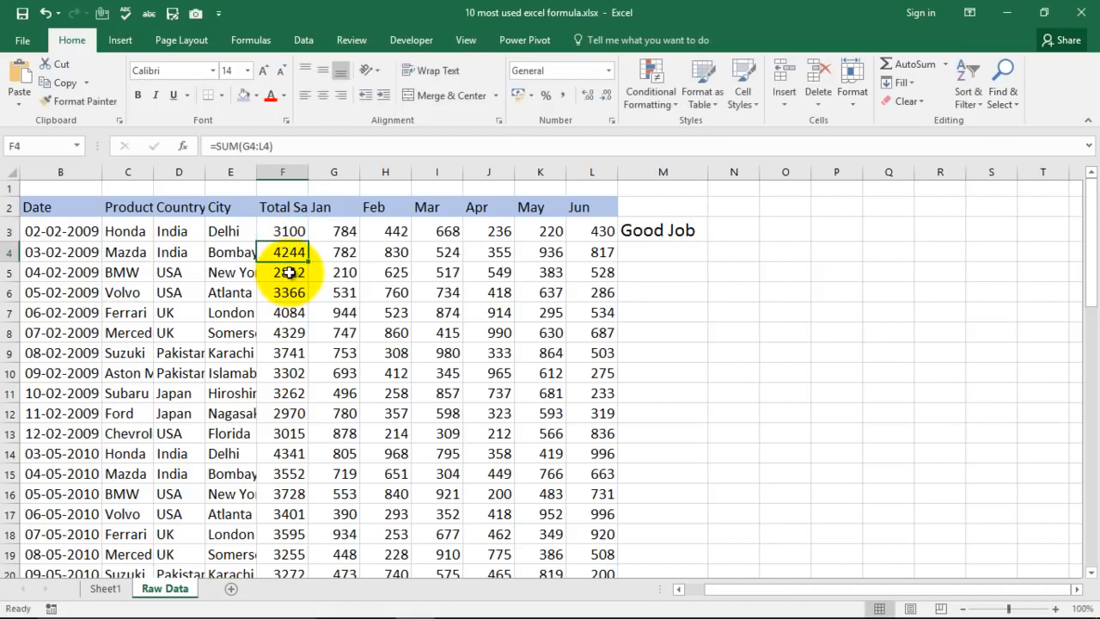
pyautogui.click(288, 231)
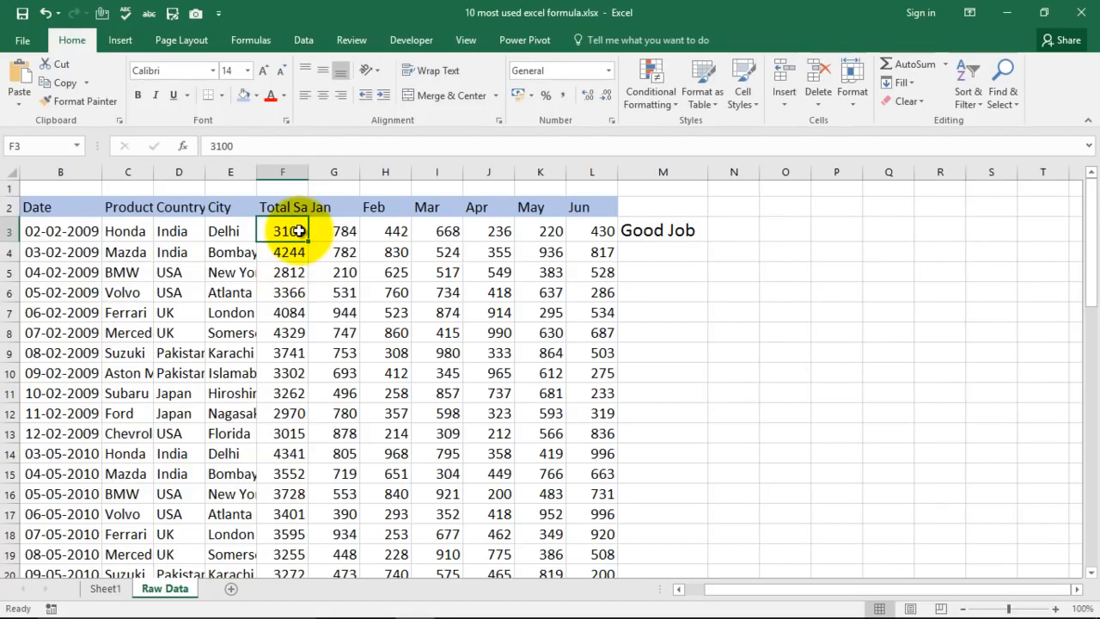
# - Select the Countif formula entry on Sheet1, and clear the IF formula from M3 on the Raw Data sheet
pyautogui.click(105, 589)
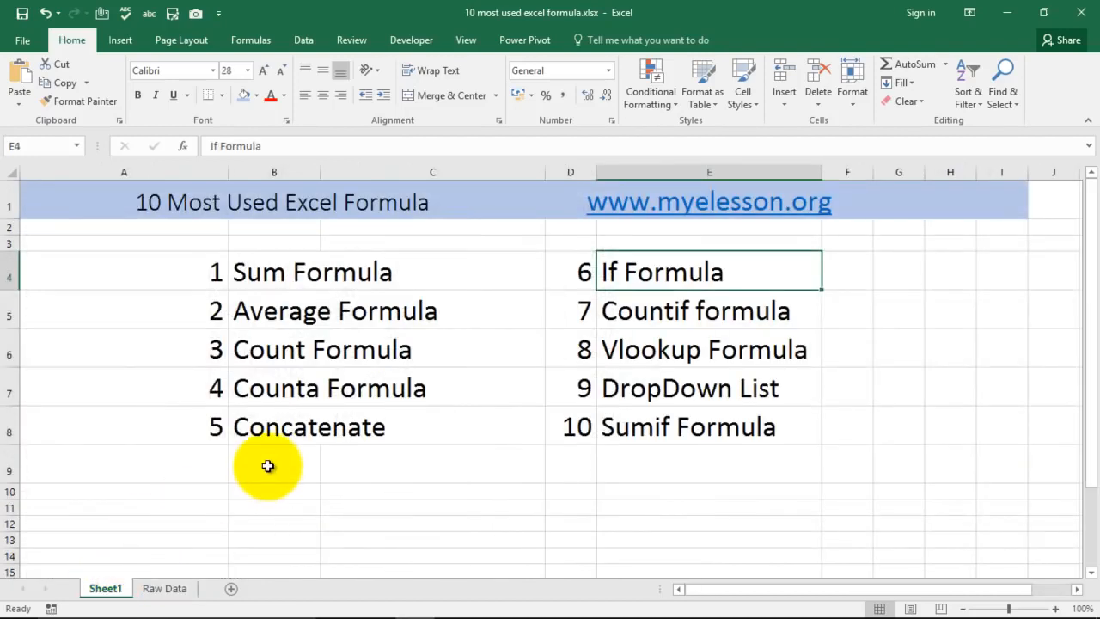
pyautogui.click(649, 314)
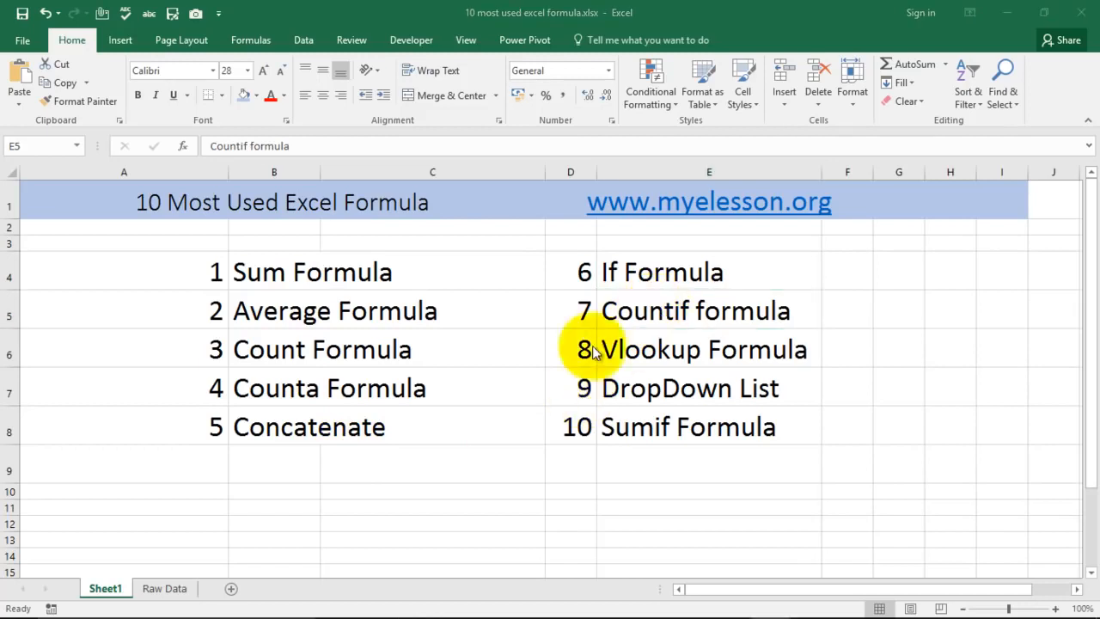
pyautogui.click(169, 589)
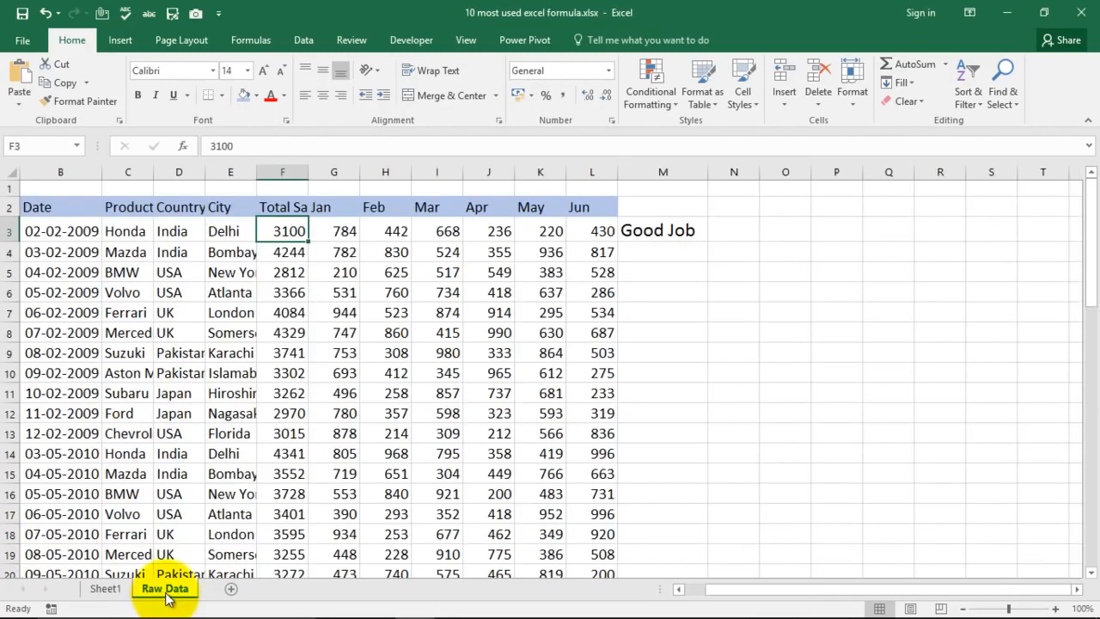
pyautogui.click(678, 234)
pyautogui.press('Delete')
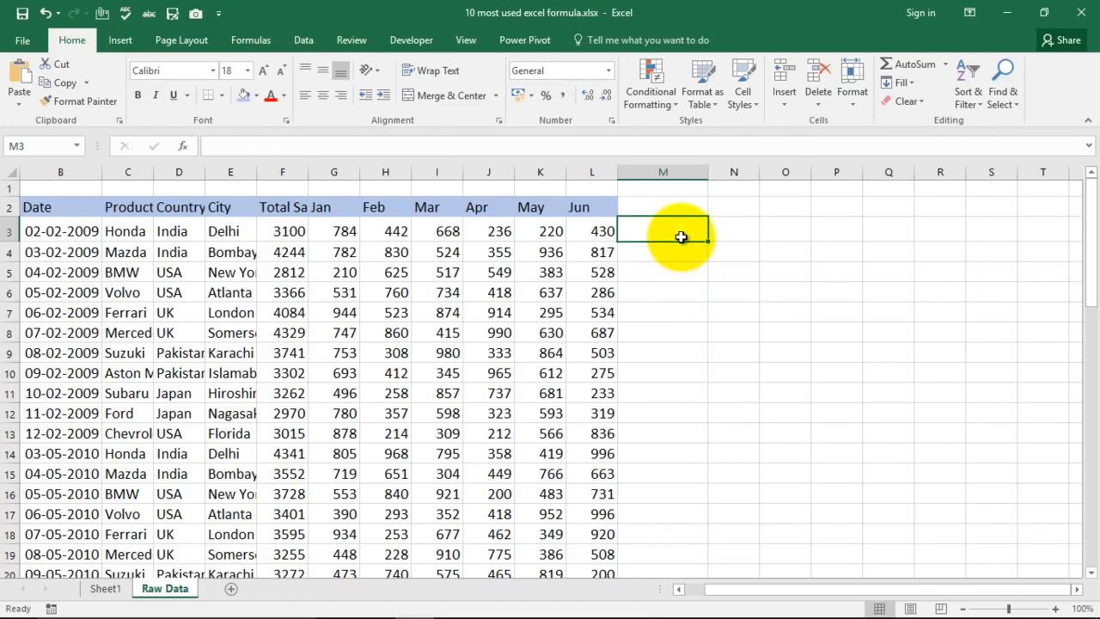
# - Start a COUNTIF formula in M3 of the Raw Data sheet
pyautogui.press('Right')
pyautogui.press('Left')
pyautogui.press('Right')
pyautogui.press('Left')
pyautogui.write('=coun')
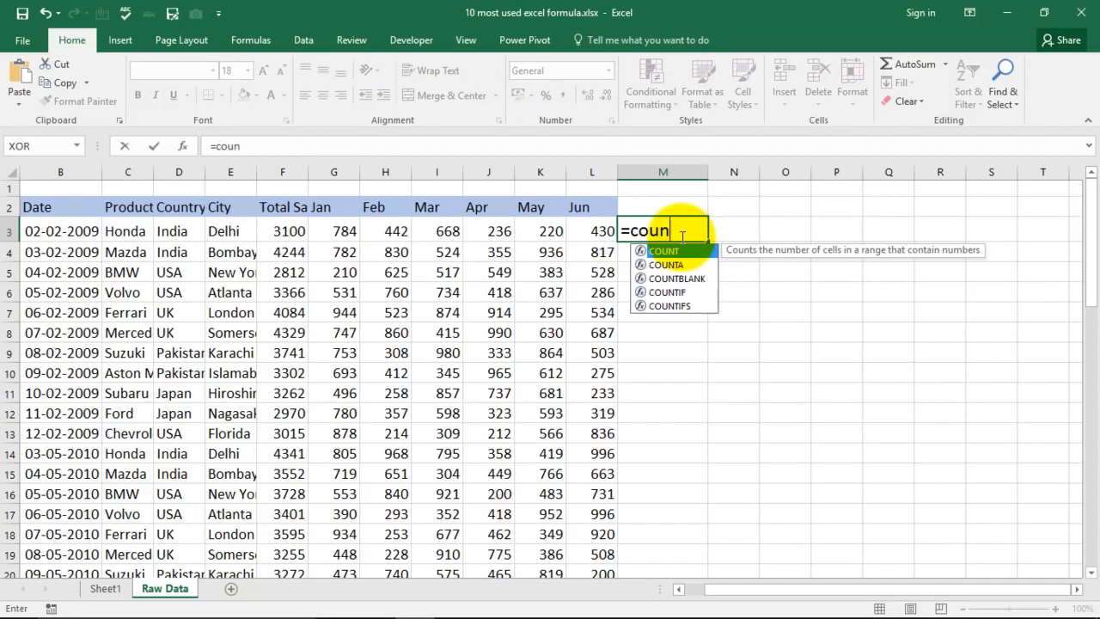
pyautogui.press('Down')
pyautogui.press('Down')
pyautogui.press('Down')
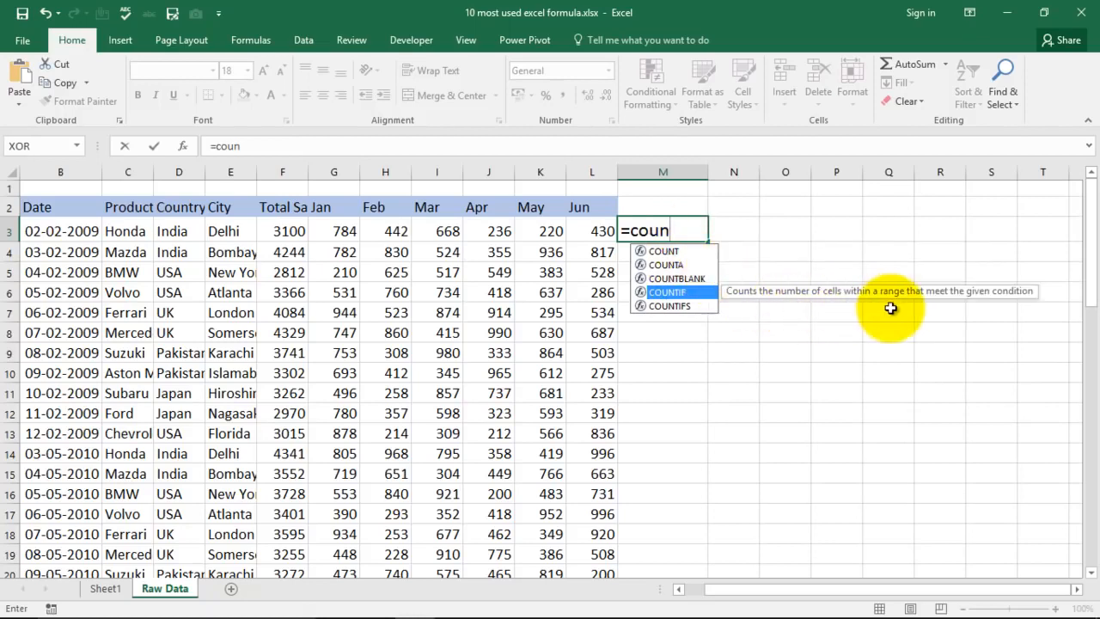
pyautogui.press('Tab')
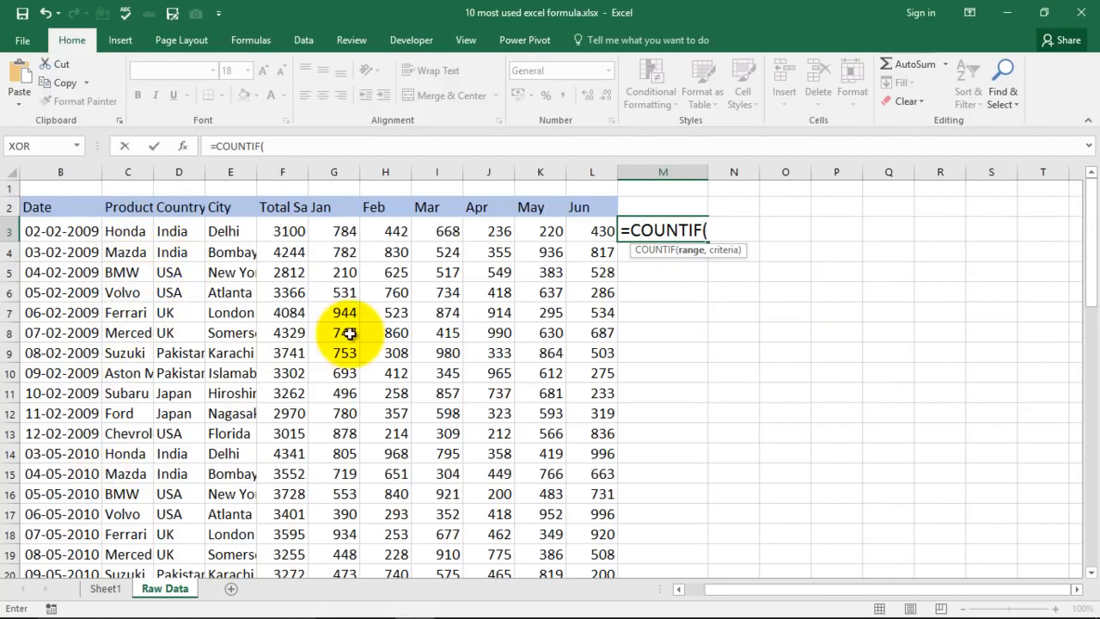
# - Complete M3's COUNTIF formula with the product range C3:C57 and the criterion "BMW"
pyautogui.moveTo(127, 240); pyautogui.dragTo(125, 342)
pyautogui.moveTo(125, 414); pyautogui.dragTo(134, 534)
pyautogui.write(',')
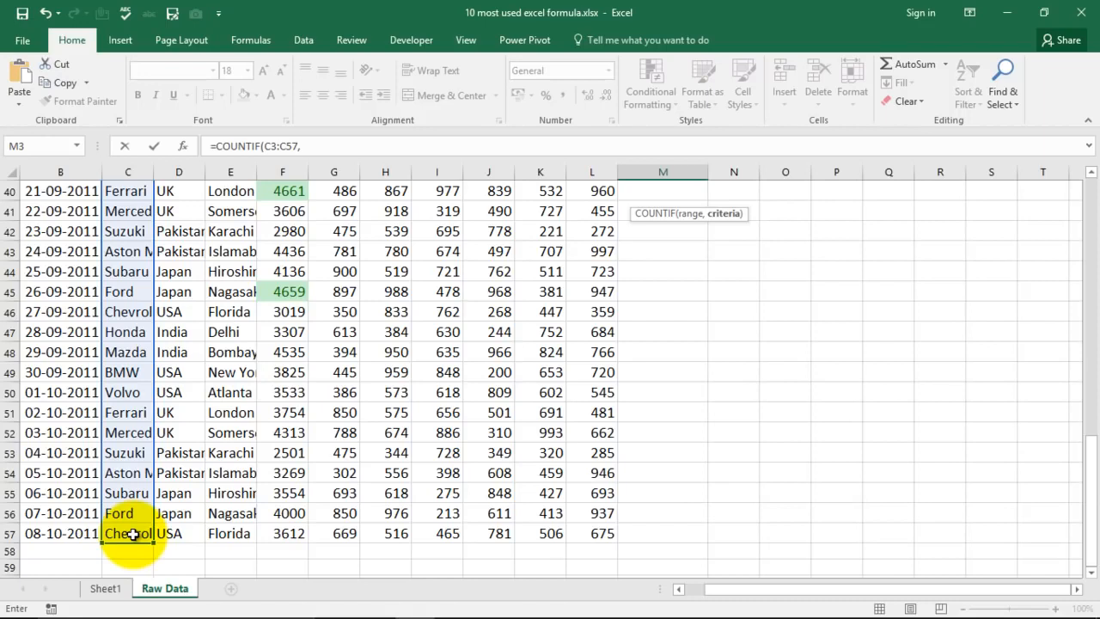
pyautogui.click(319, 147)
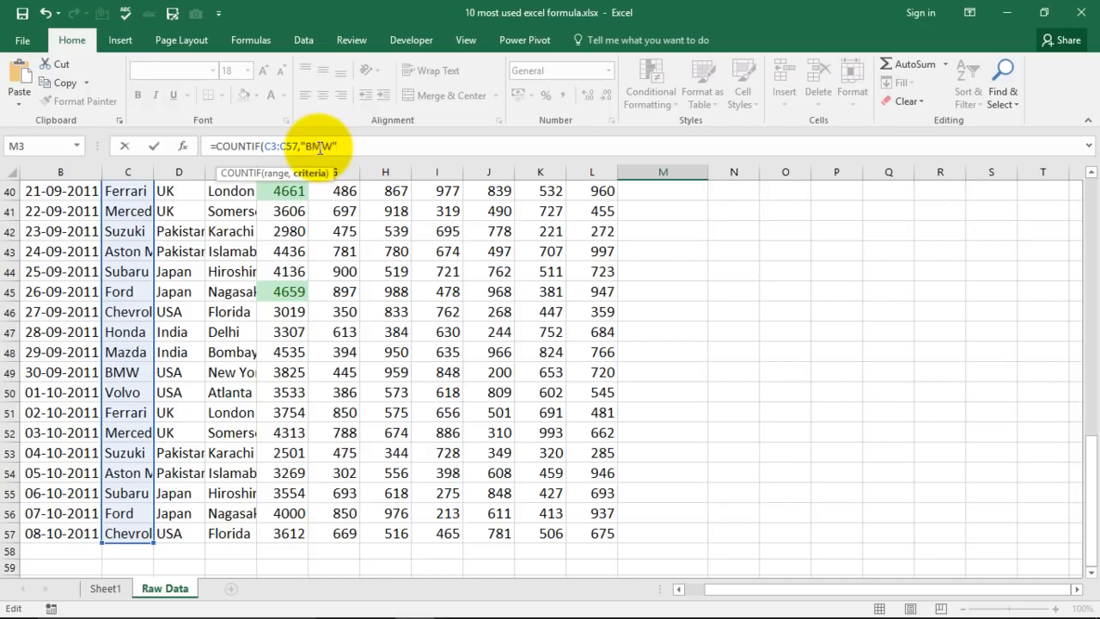
pyautogui.press('Return')
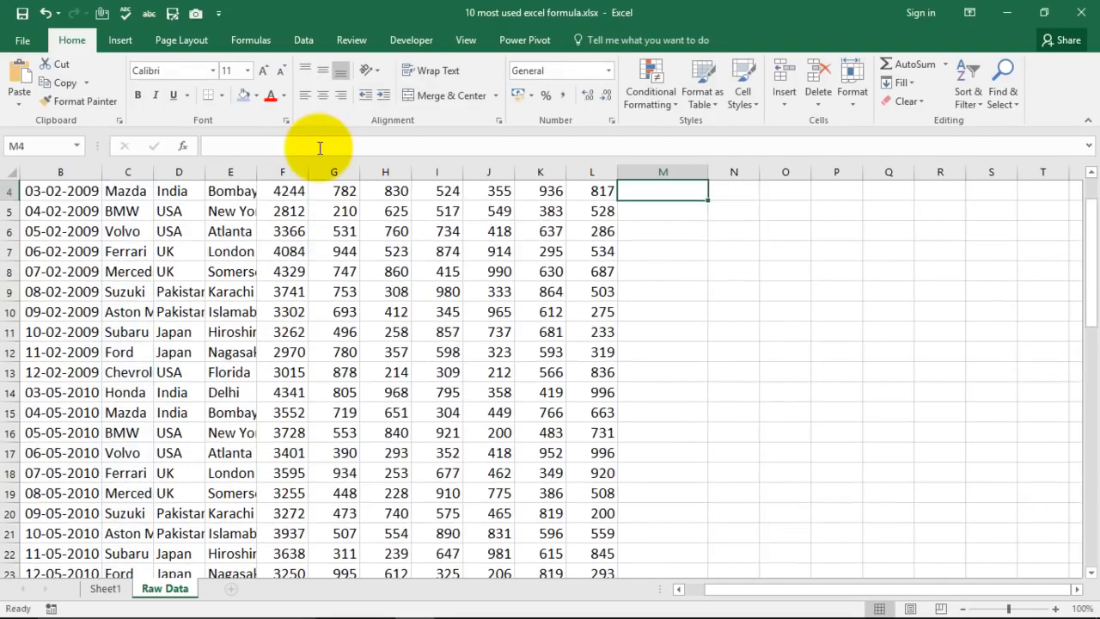
pyautogui.click(685, 228)
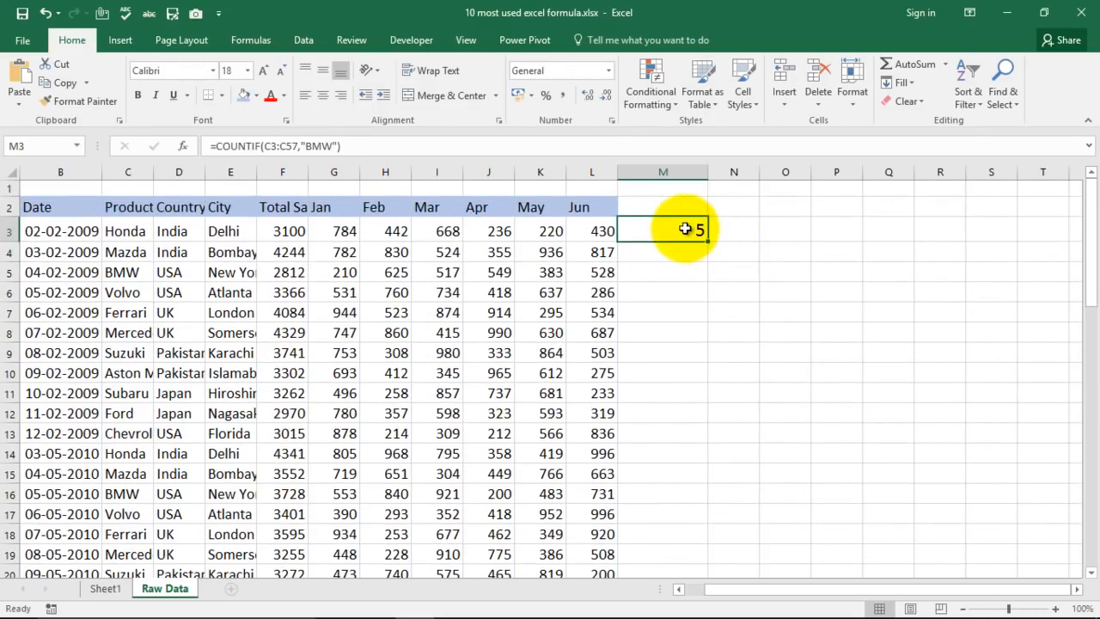
# - Enter Volvo in O2 as the criterion cell
pyautogui.click(784, 211)
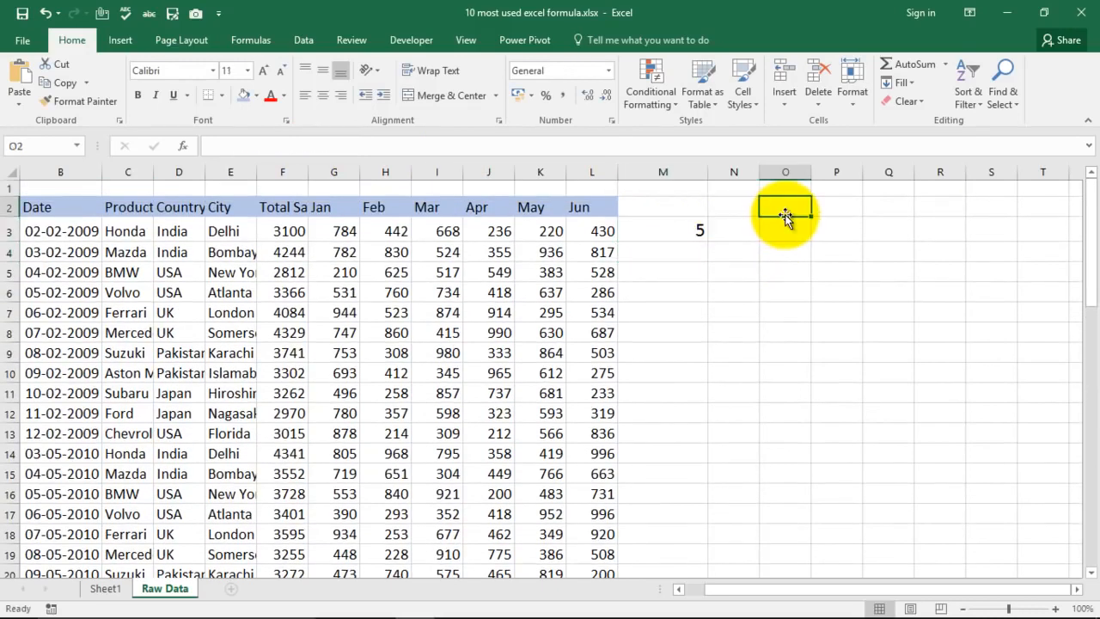
pyautogui.write('Volvo')
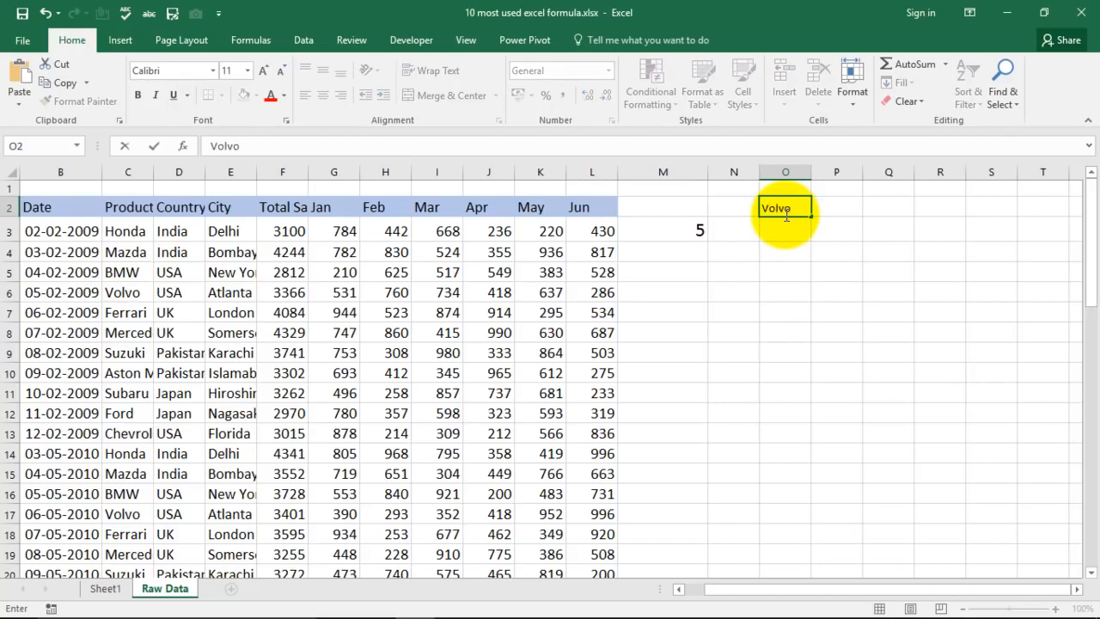
pyautogui.press('Return')
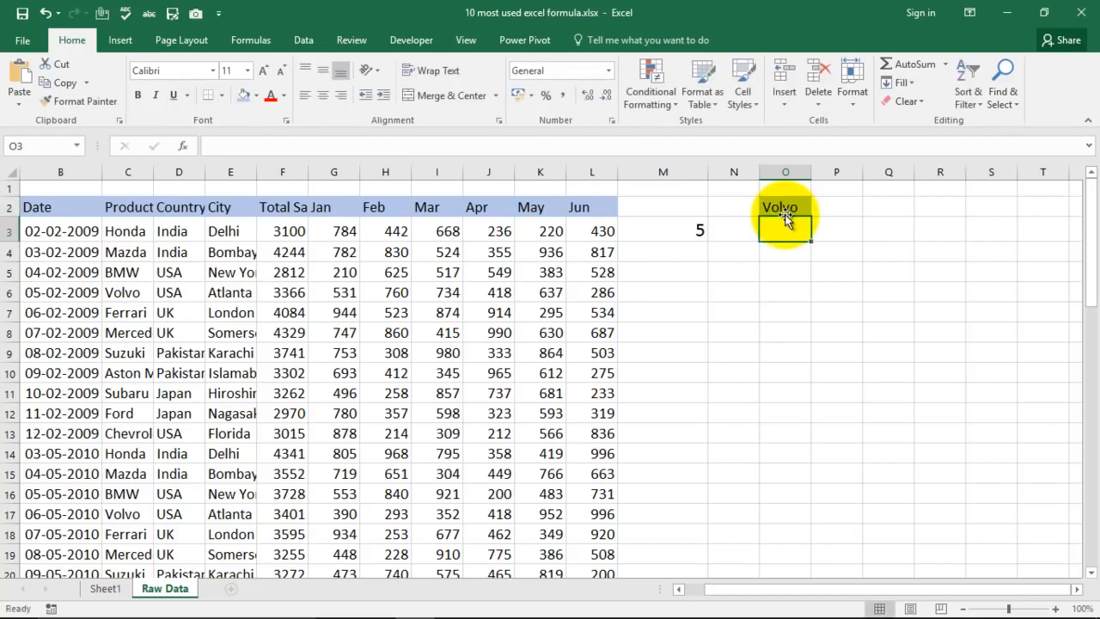
# - Start a COUNTIF formula in O3, below the Volvo cell
pyautogui.write('=coun')
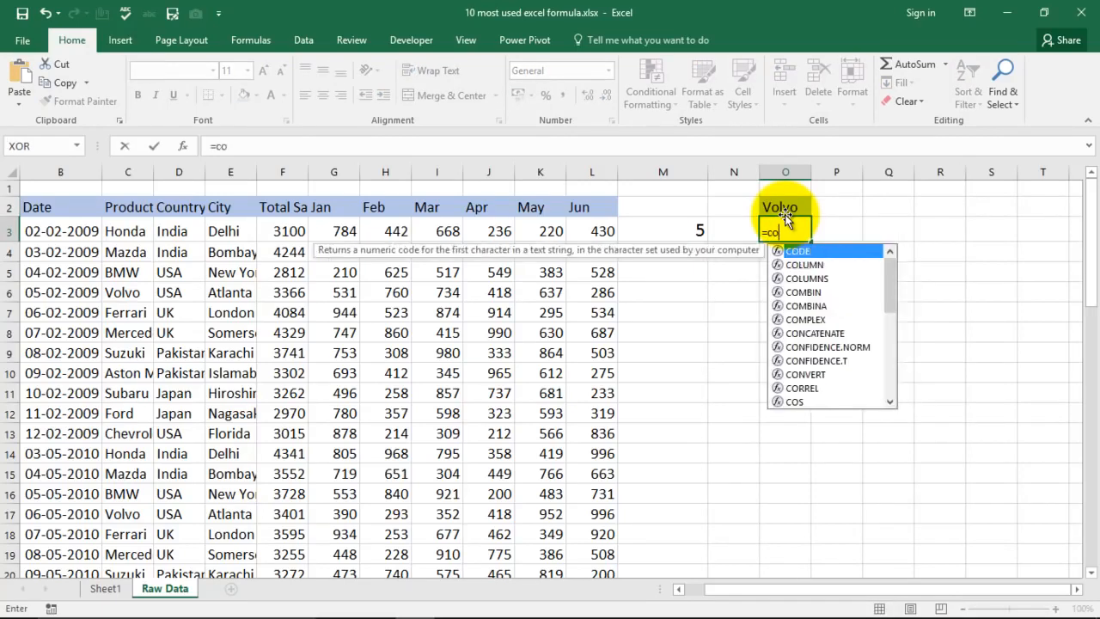
pyautogui.press('Down')
pyautogui.press('Down')
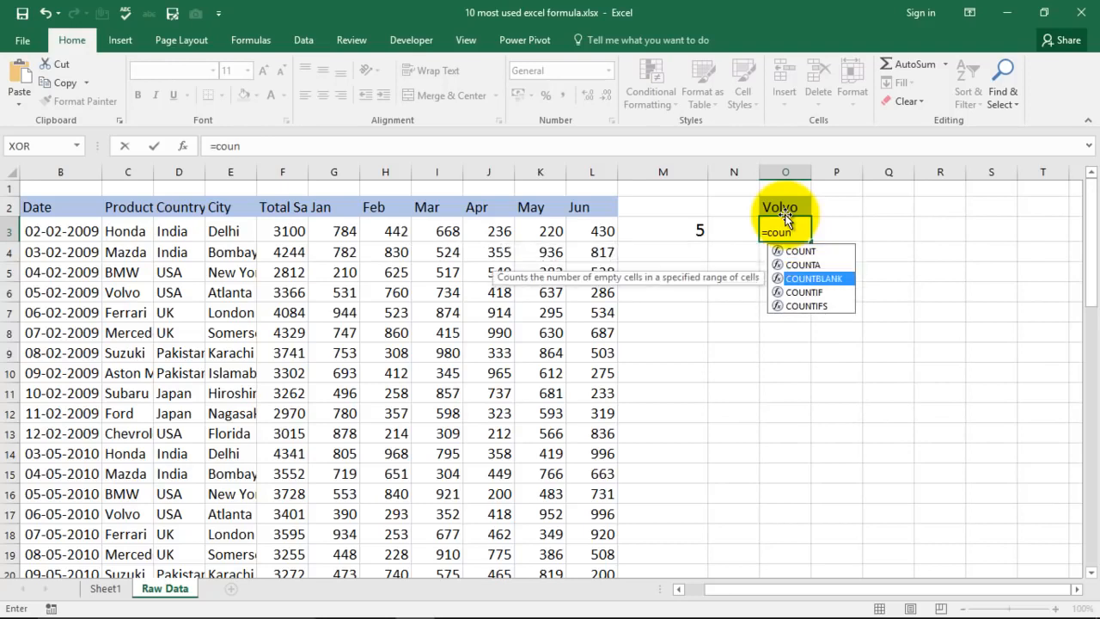
pyautogui.press('Down')
pyautogui.press('Tab')
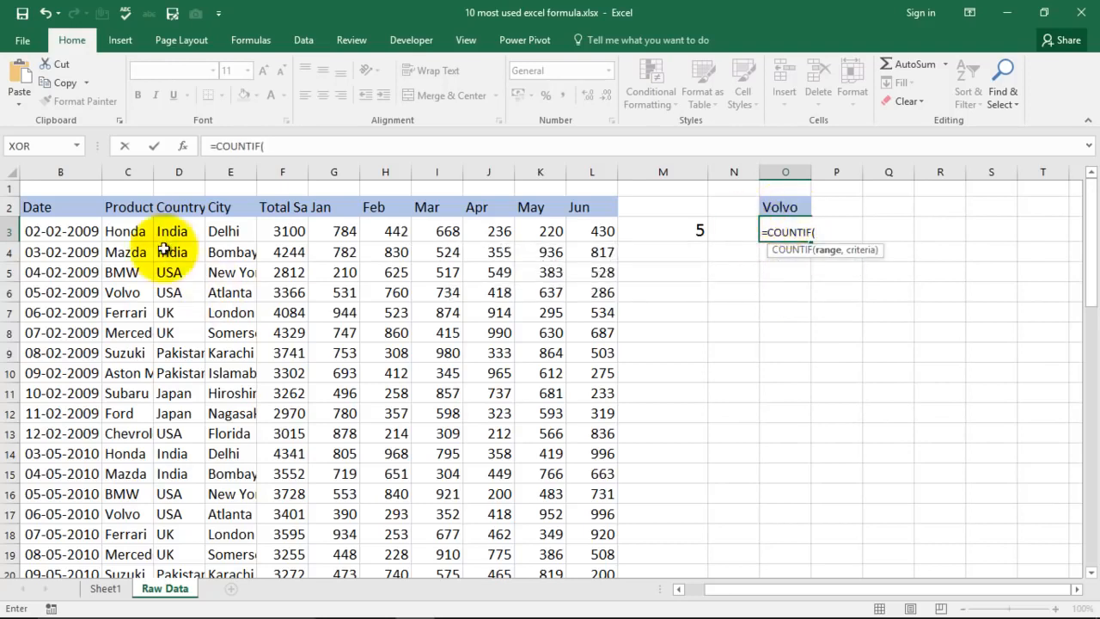
# - Complete O3's COUNTIF formula with the product range C3:C57 and cell O2 as the criterion
pyautogui.click(131, 230)
pyautogui.hotkey('ctrl', 'shift', 'Down')
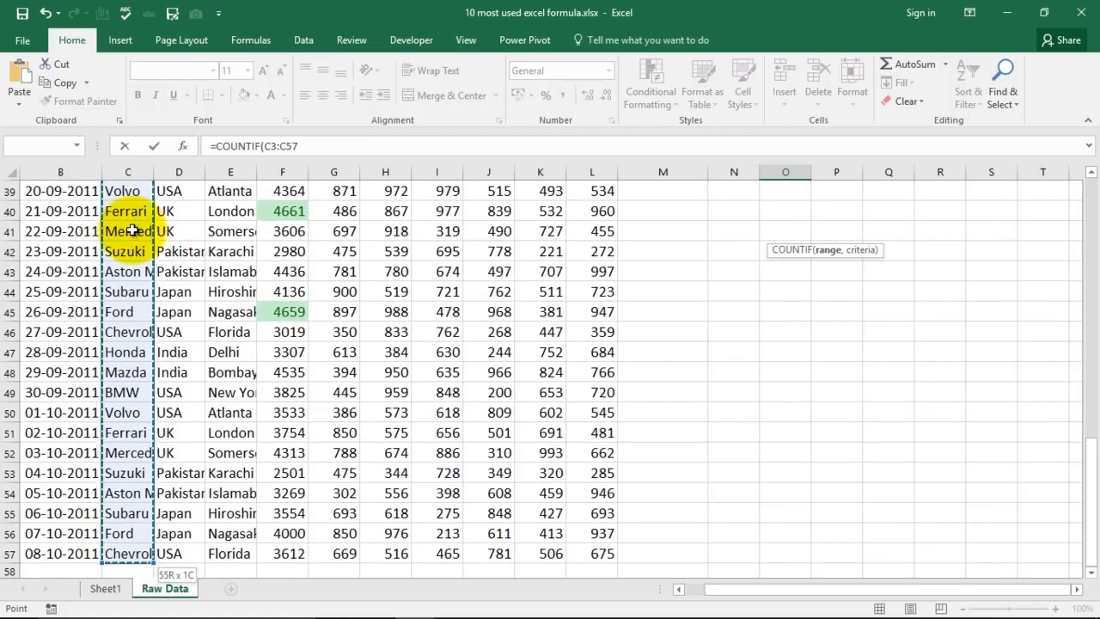
pyautogui.write(',')
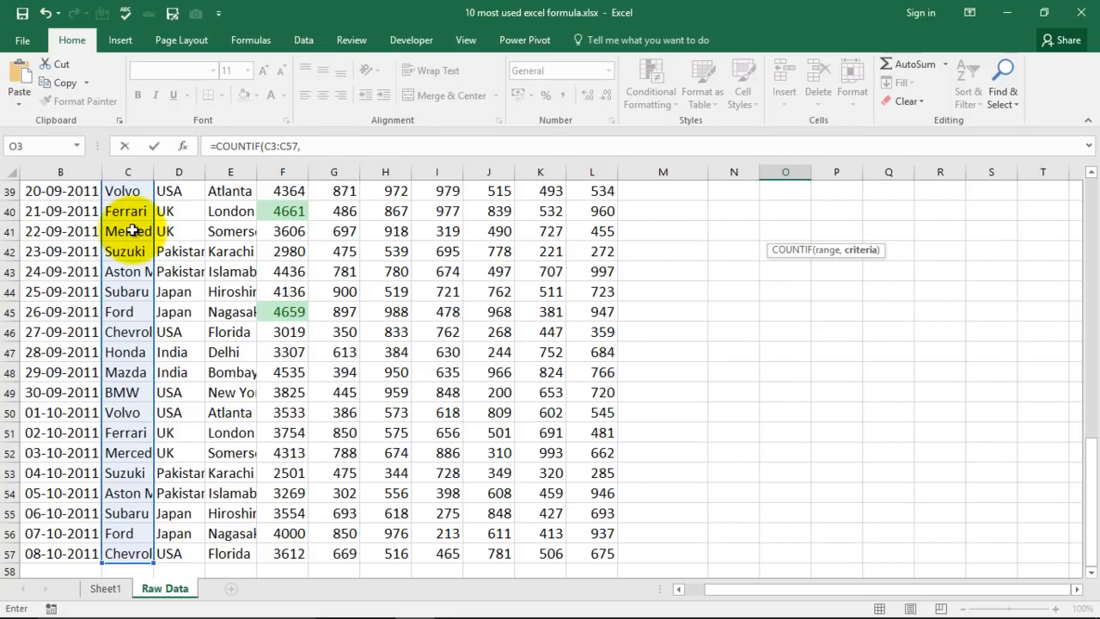
pyautogui.scroll(13, 736, 344)
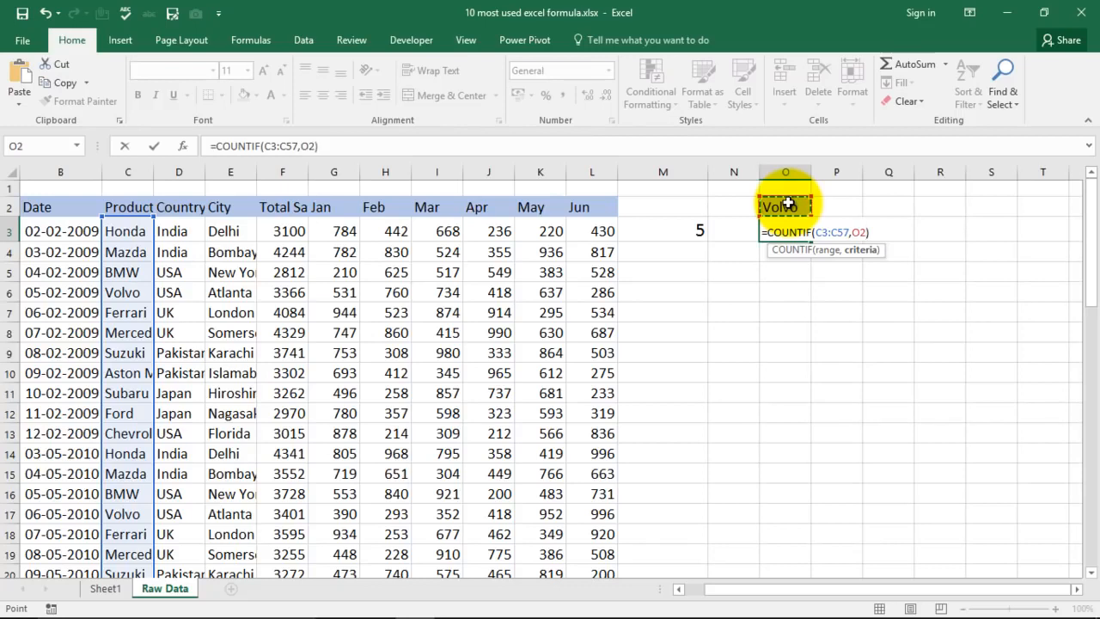
pyautogui.press('Return')
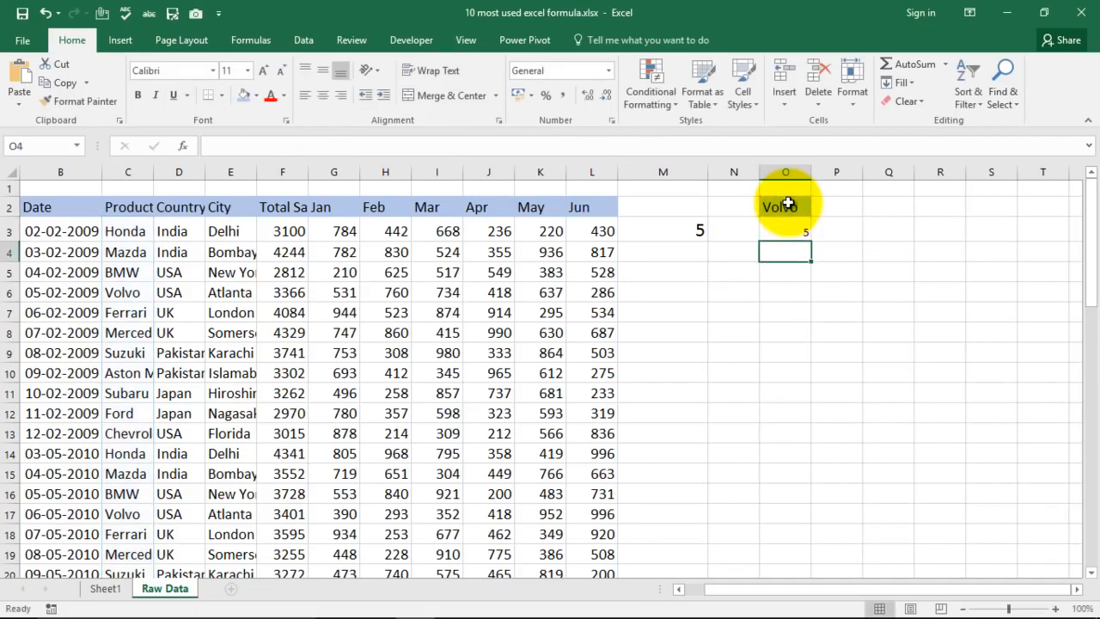
pyautogui.press('Up')
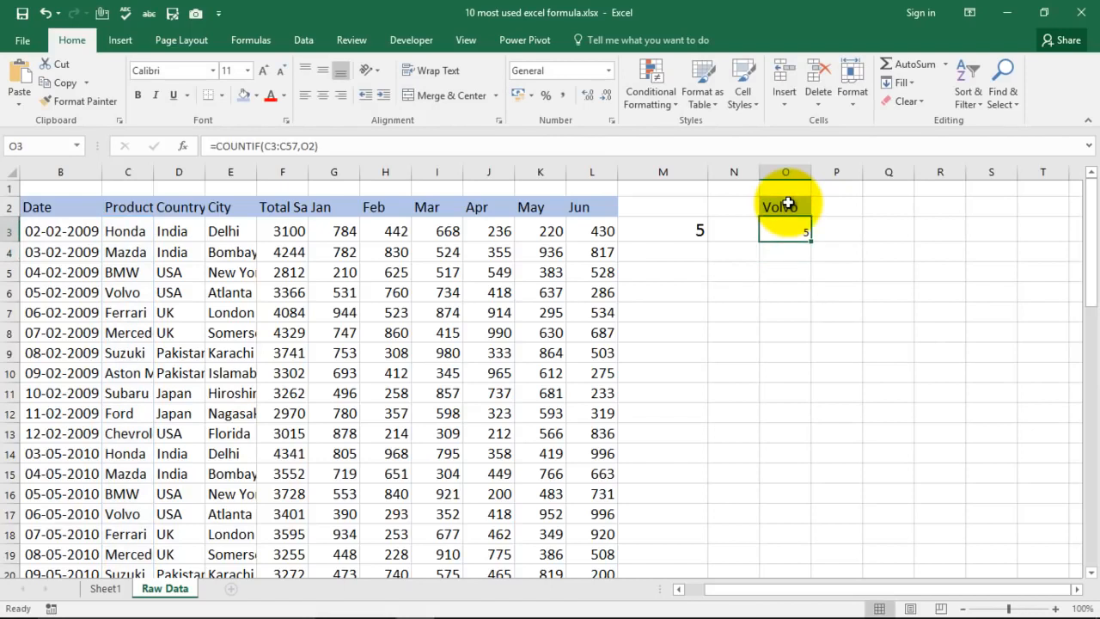
# - Change the product in C4 to Volvo, and increase the font size of the COUNTIF result in O3
pyautogui.click(124, 273)
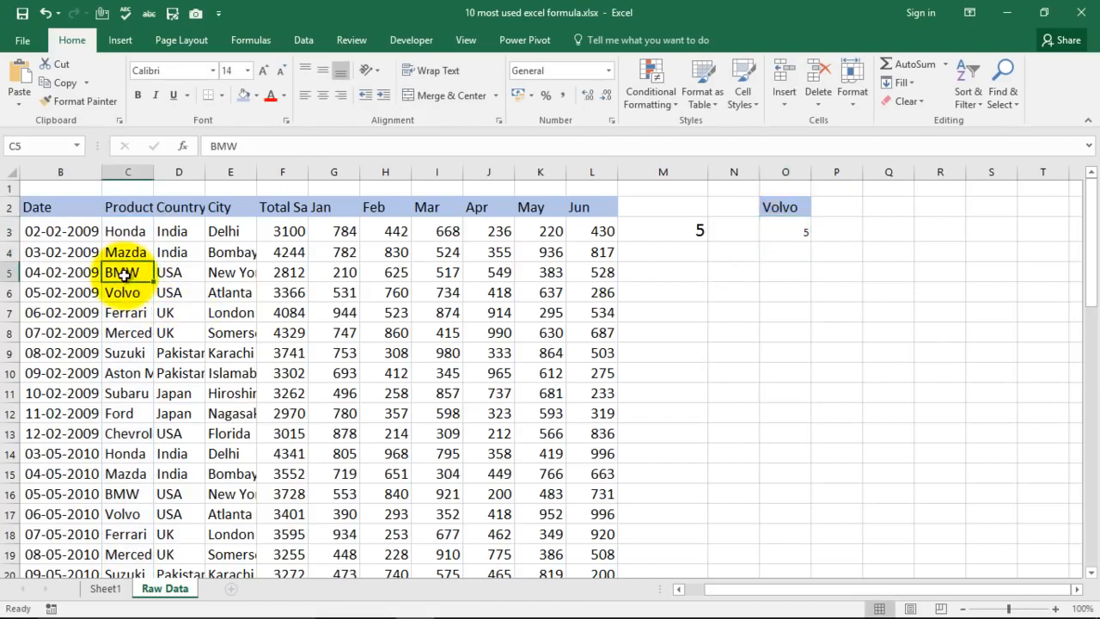
pyautogui.click(133, 247)
pyautogui.write('Volvo')
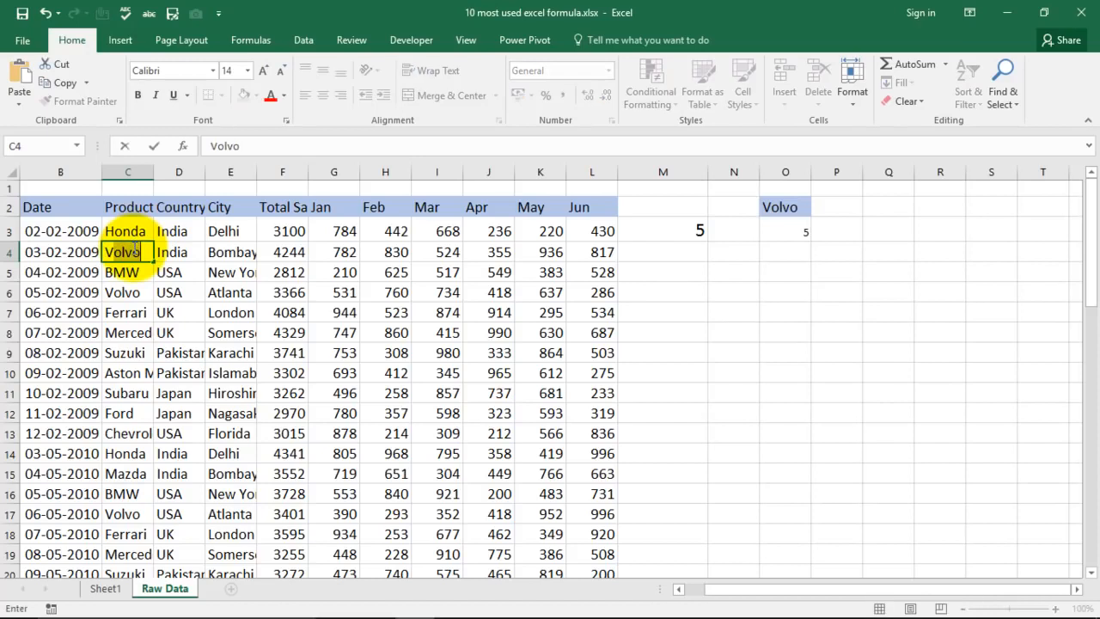
pyautogui.press('Return')
pyautogui.click(796, 230)
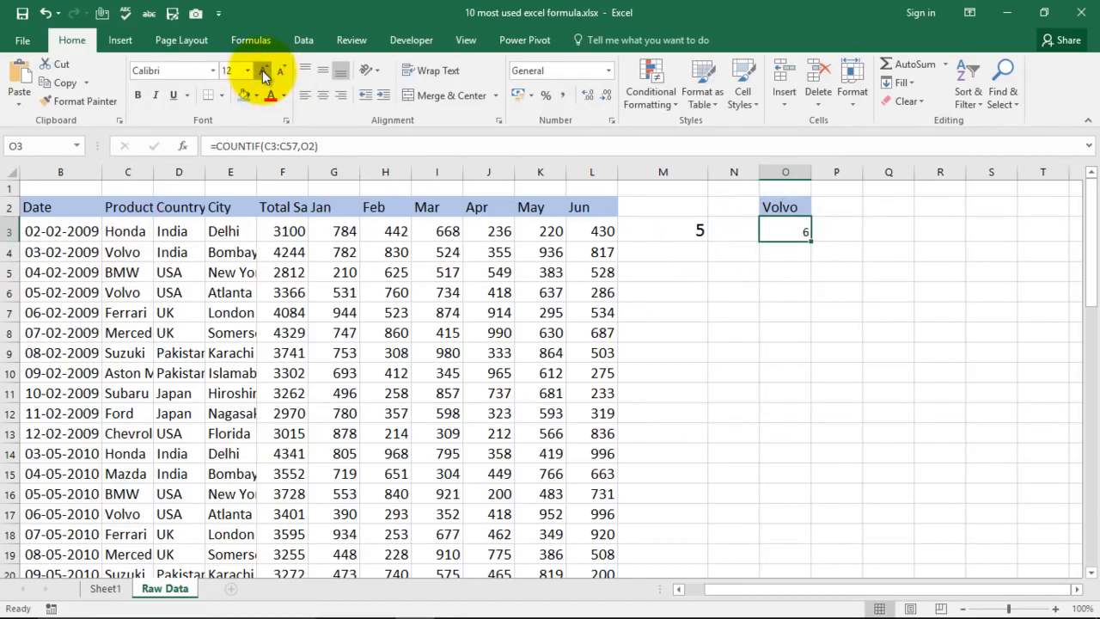
pyautogui.click(732, 317)
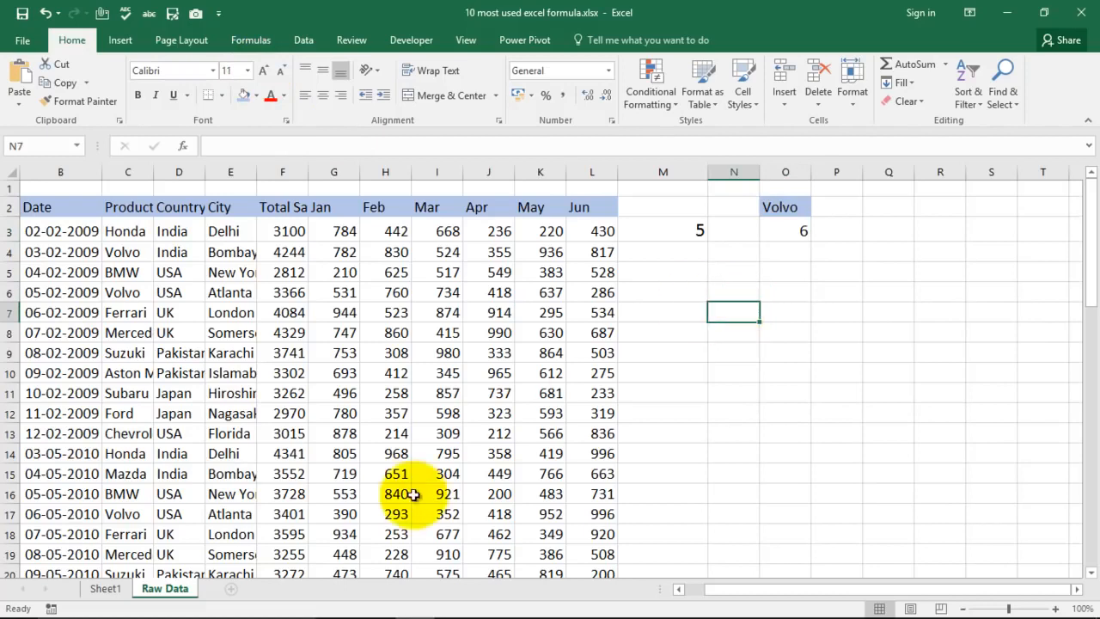
# - Clear the contents and formatting of O2:O3
pyautogui.moveTo(731, 207); pyautogui.dragTo(800, 232)
pyautogui.click(829, 291)
pyautogui.click(776, 207)
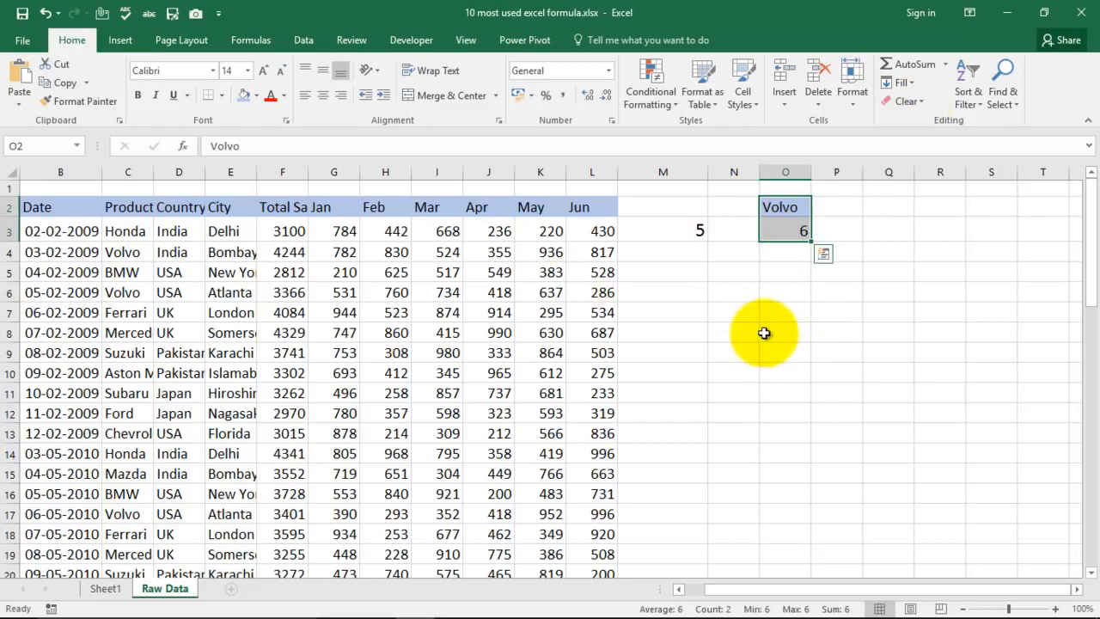
pyautogui.click(921, 105)
pyautogui.click(917, 120)
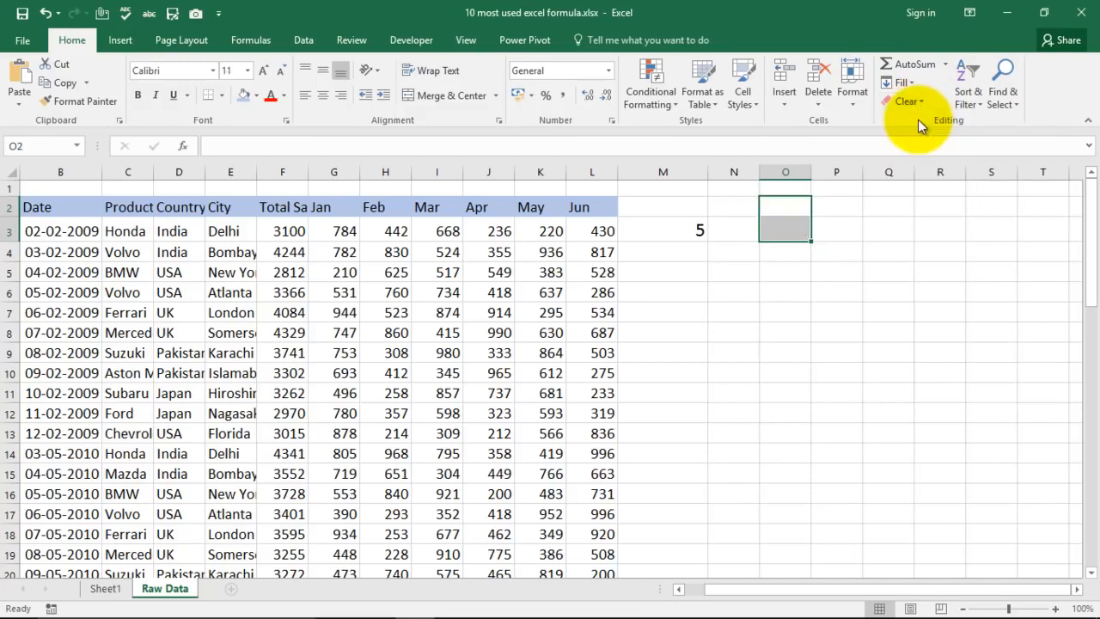
pyautogui.click(880, 228)
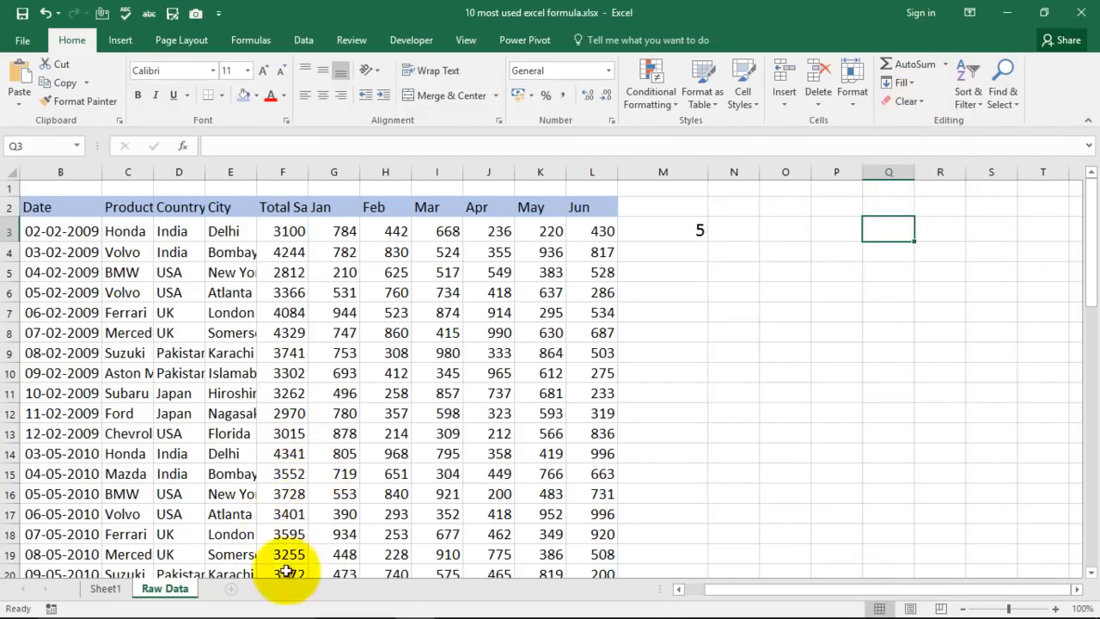
# - Switch to Sheet1 and select the Vlookup Formula entry in the formula list
pyautogui.click(106, 588)
pyautogui.click(633, 356)
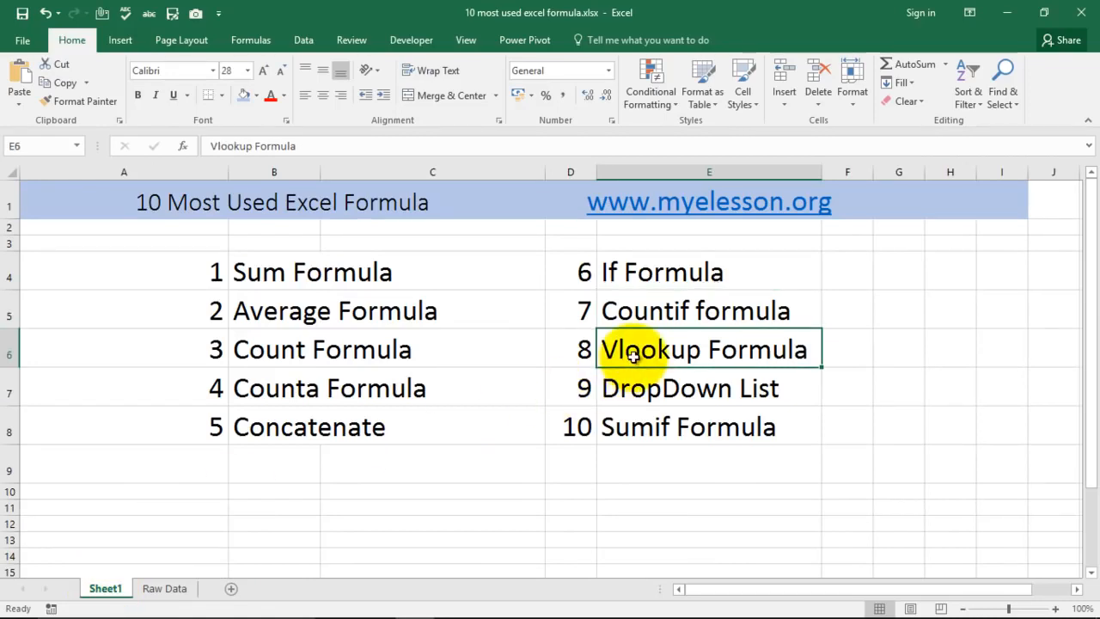
# - Switch to the Raw Data sheet and delete the leftover value in cell M3
pyautogui.click(161, 589)
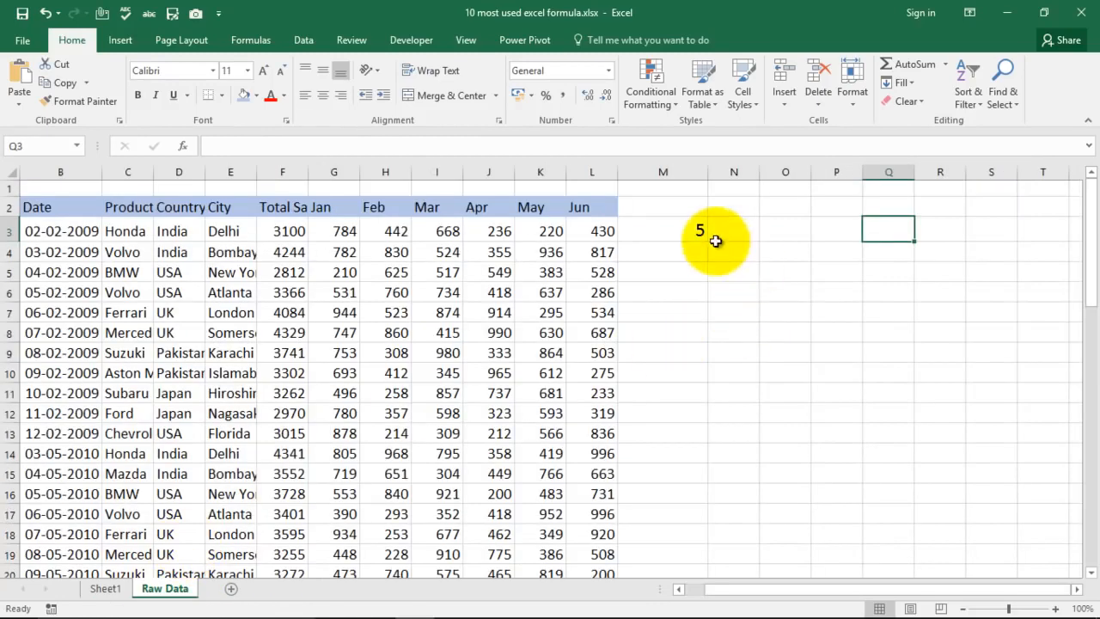
pyautogui.click(694, 231)
pyautogui.press('Delete')
# - Copy the product names in C3:C8 and paste them starting at cell O3
pyautogui.press('Right')
pyautogui.press('Right')
pyautogui.press('Left')
pyautogui.press('Left')
pyautogui.press('Left')
pyautogui.press('Left')
pyautogui.press('Left')
pyautogui.press('Left')
pyautogui.press('Left')
pyautogui.press('Left')
pyautogui.press('Left')
pyautogui.press('Left')
pyautogui.press('Left')
pyautogui.press('Left')
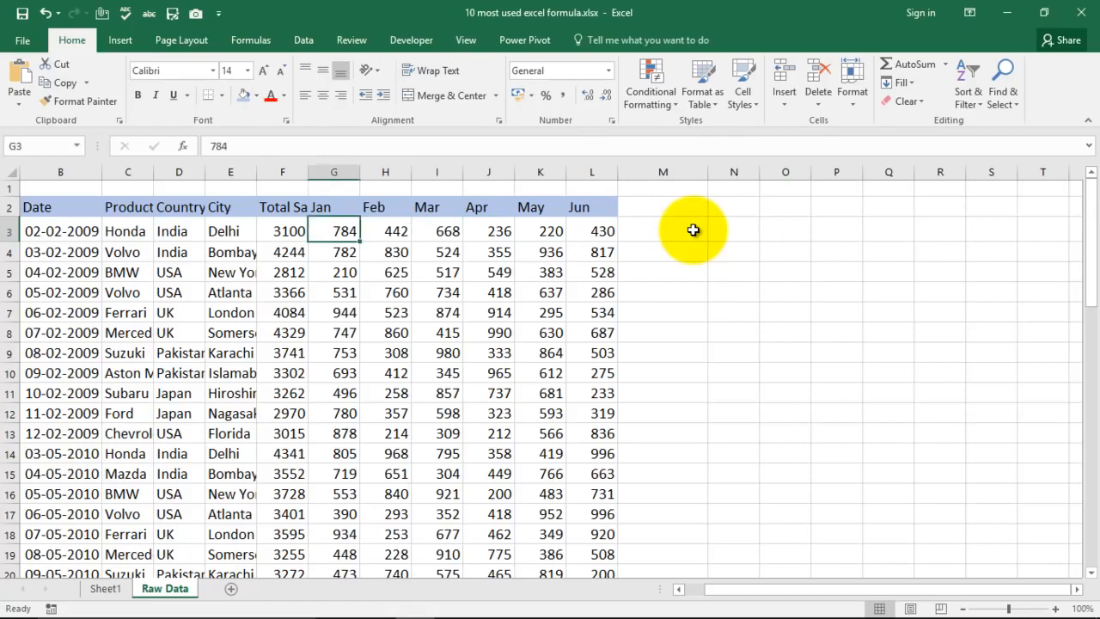
pyautogui.hotkey('shift', 'Down')
pyautogui.hotkey('shift', 'Down')
pyautogui.hotkey('shift', 'Down')
pyautogui.hotkey('shift', 'Down')
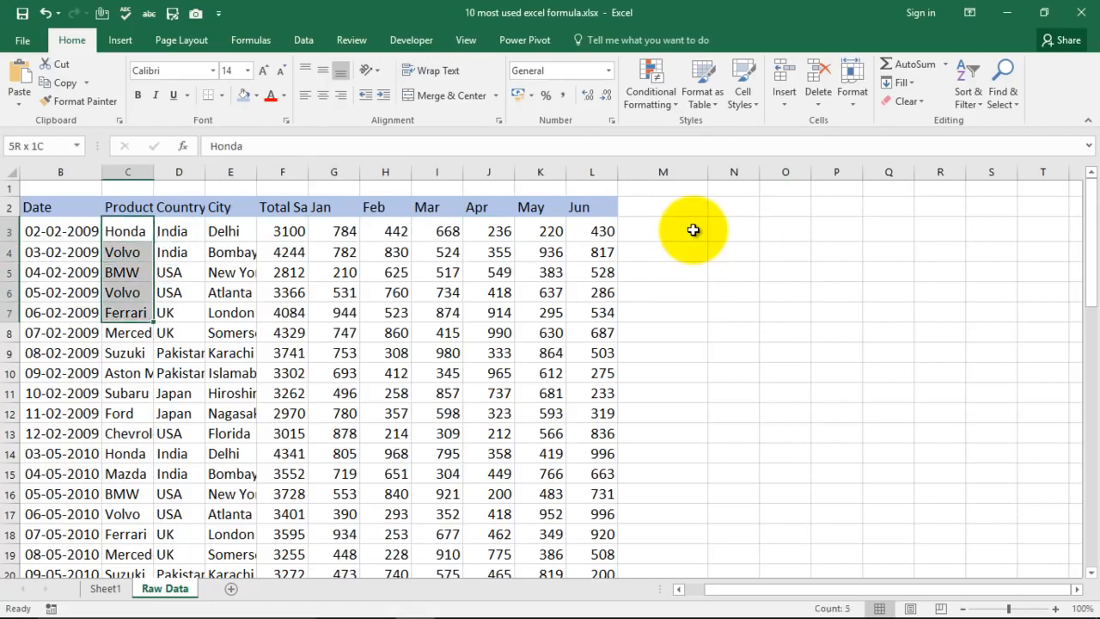
pyautogui.hotkey('shift', 'Down')
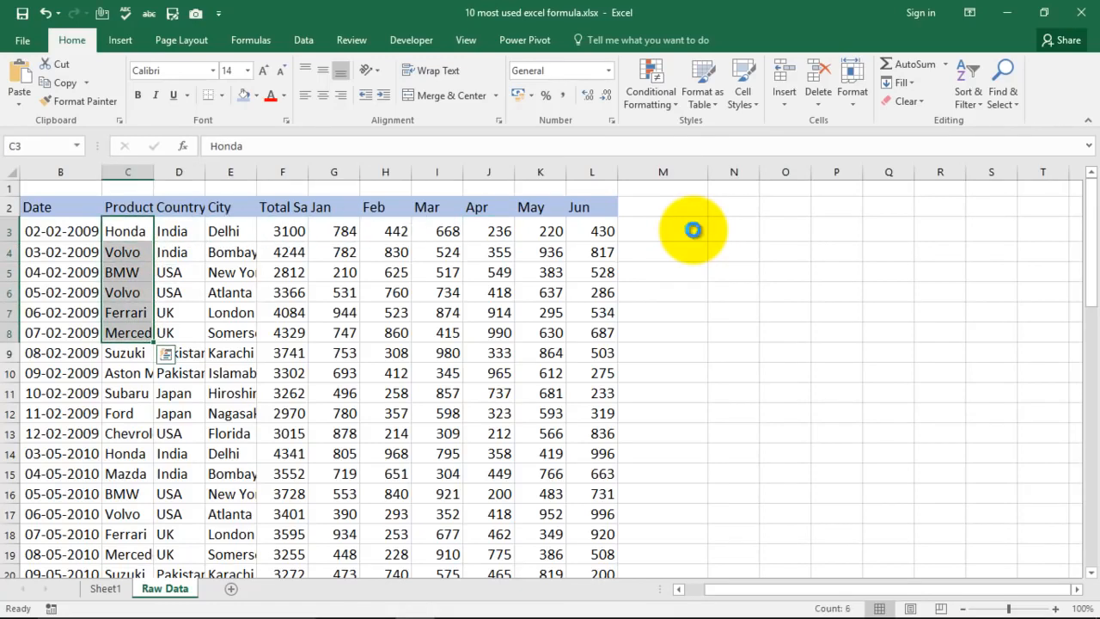
pyautogui.hotkey('ctrl', 'c')
pyautogui.press('Right')
pyautogui.press('Right')
pyautogui.press('Right')
pyautogui.press('Right')
pyautogui.press('Right')
pyautogui.press('Right')
pyautogui.press('Right')
pyautogui.press('Right')
pyautogui.press('Right')
pyautogui.press('Right')
pyautogui.press('Right')
pyautogui.press('Right')
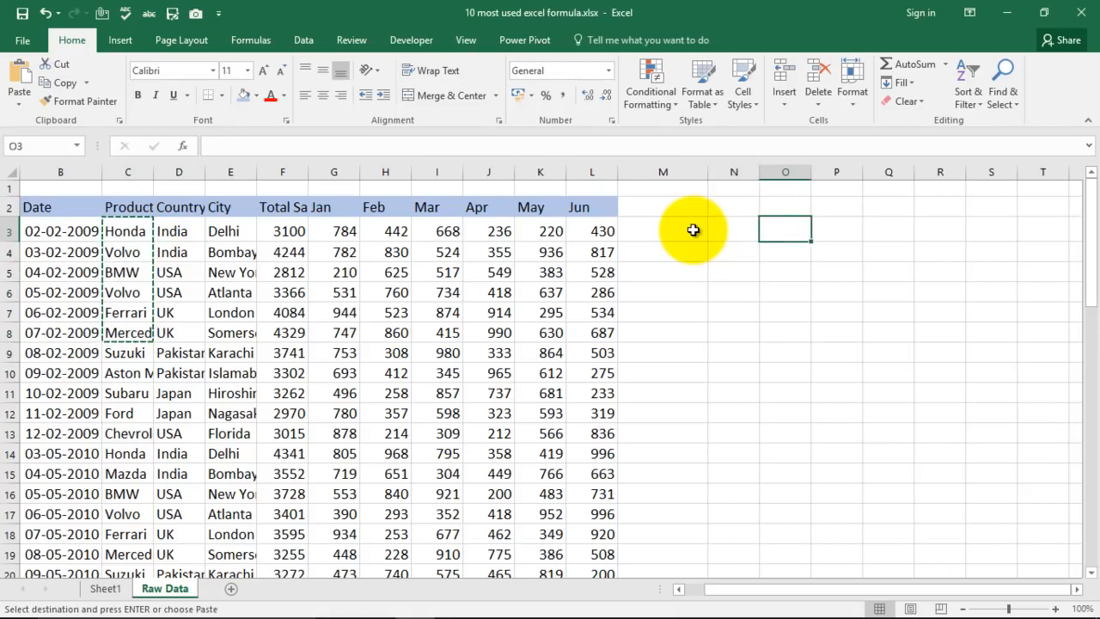
pyautogui.hotkey('ctrl', 'v')
pyautogui.press('Right')
pyautogui.press('Left')
pyautogui.press('Right')
pyautogui.press('Right')
pyautogui.press('Left')
pyautogui.press('Left')
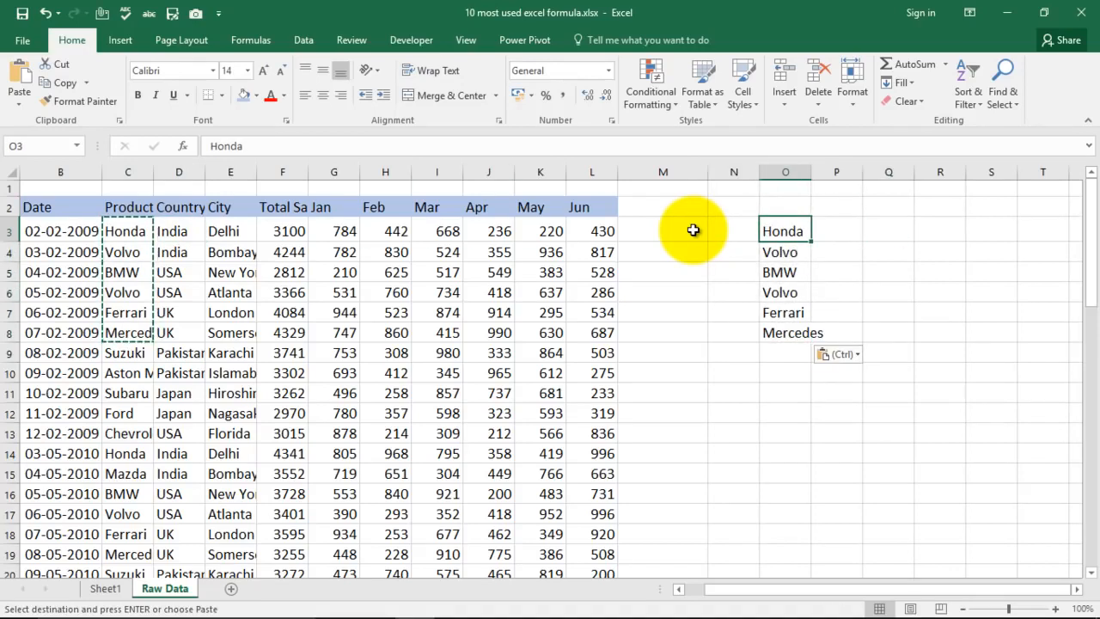
pyautogui.press('Right')
pyautogui.press('Right')
pyautogui.press('Left')
pyautogui.press('Left')
pyautogui.press('Right')
pyautogui.press('Right')
pyautogui.press('Left')
pyautogui.press('Left')
# - Delete the pasted product names in O4:O8, keeping only Honda in O3
pyautogui.press('Down')
pyautogui.hotkey('shift', 'Down')
pyautogui.hotkey('shift', 'Down')
pyautogui.hotkey('shift', 'Down')
pyautogui.hotkey('shift', 'Down')
pyautogui.press('Delete')
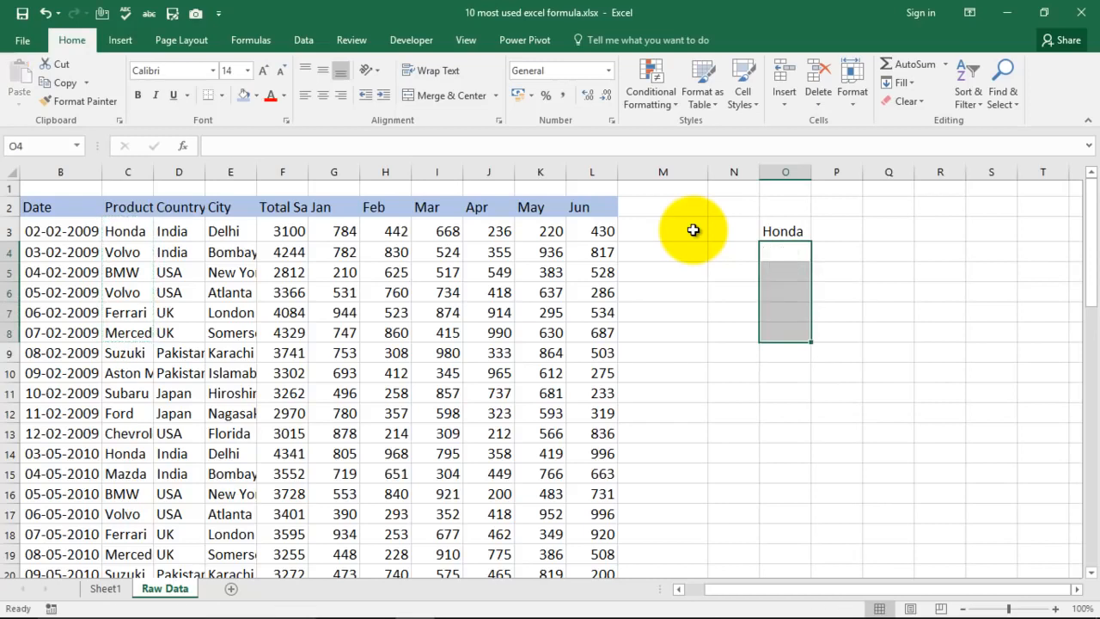
# - Enter the header Car Name in O2 and the header TotalSales in P2
pyautogui.press('Up')
pyautogui.press('Right')
pyautogui.press('Right')
pyautogui.press('Left')
pyautogui.press('Left')
pyautogui.press('Up')
pyautogui.write('Car ')
pyautogui.write('Name')
pyautogui.press('Tab')
pyautogui.write('TotalSales')
pyautogui.press('Return')
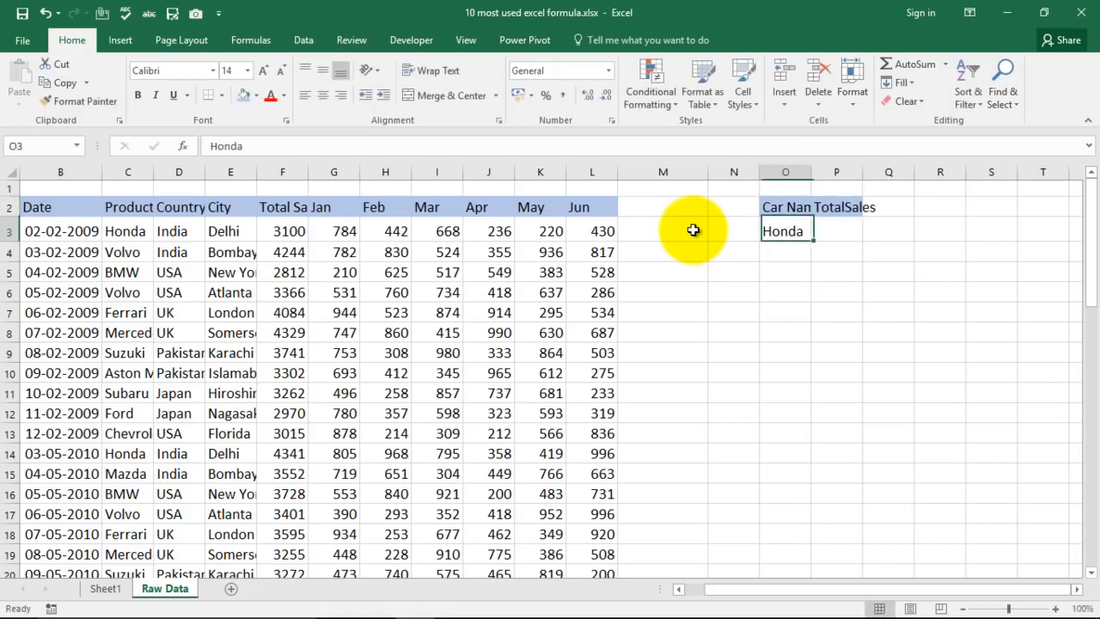
# - Increase the font size of O2:P3 to 18 and widen columns O and P to fit their headers
pyautogui.doubleClick(811, 170)
pyautogui.moveTo(878, 171); pyautogui.dragTo(896, 171)
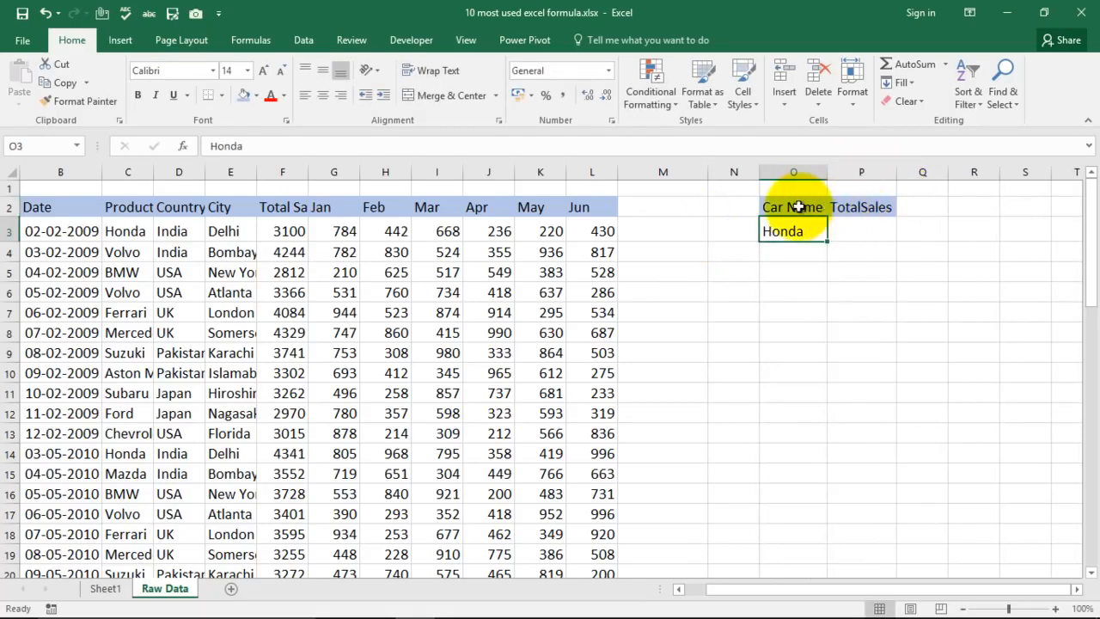
pyautogui.moveTo(810, 207); pyautogui.dragTo(853, 232)
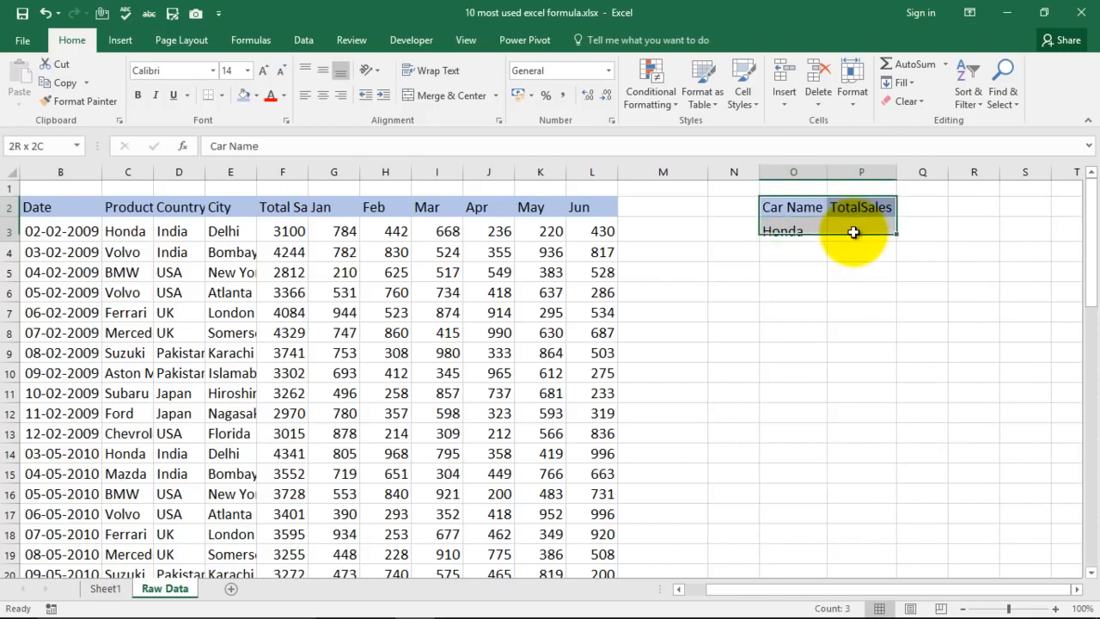
pyautogui.click(265, 71)
pyautogui.click(265, 71)
pyautogui.moveTo(828, 165); pyautogui.dragTo(846, 166)
pyautogui.moveTo(914, 172); pyautogui.dragTo(934, 172)
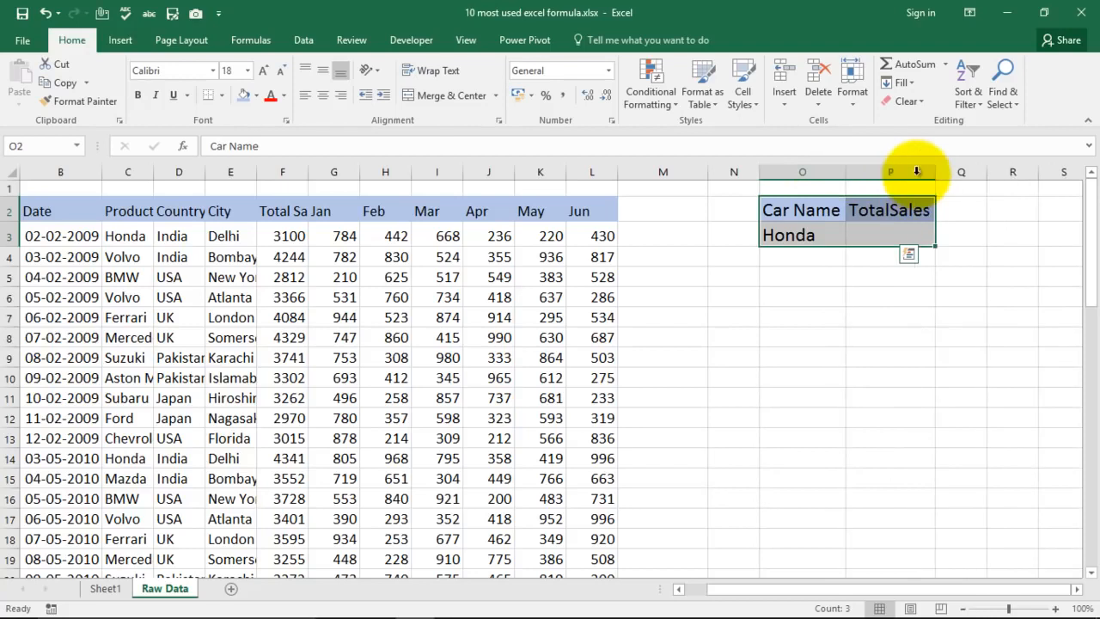
pyautogui.click(905, 312)
# - Start a VLOOKUP formula in P3 with cell O3 as the lookup value
pyautogui.click(898, 229)
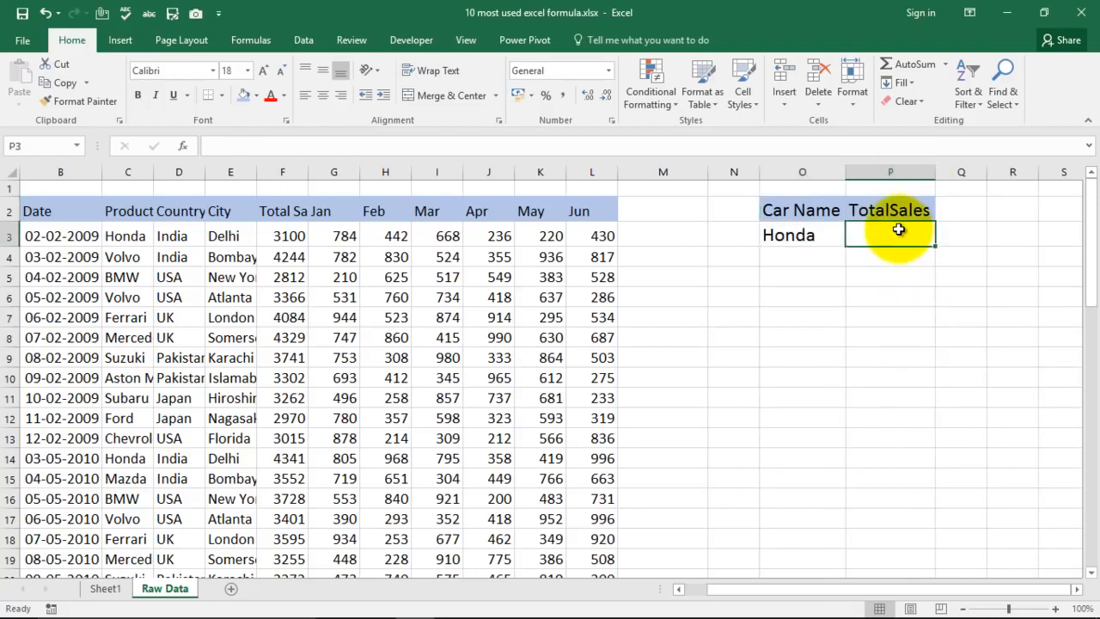
pyautogui.write('=')
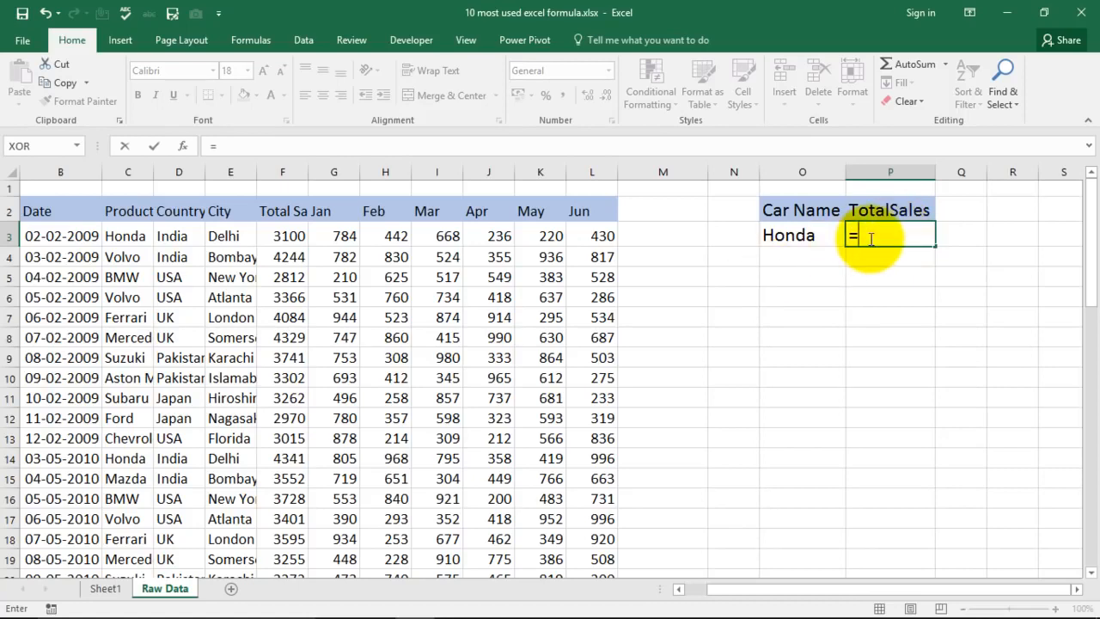
pyautogui.write('vl')
pyautogui.doubleClick(937, 253)
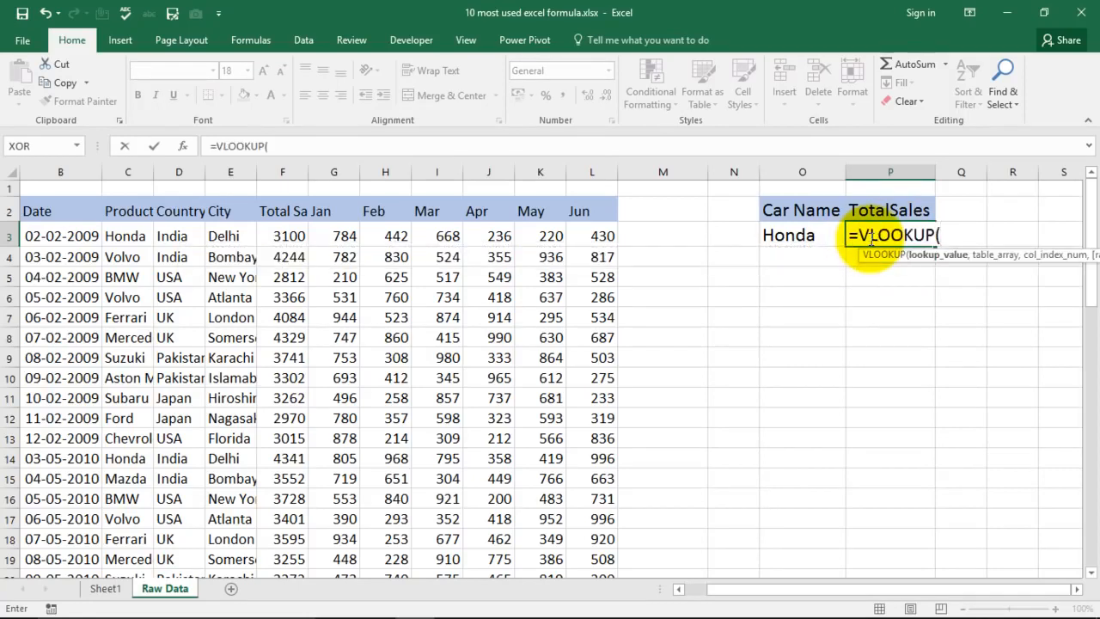
pyautogui.moveTo(971, 256); pyautogui.dragTo(793, 336)
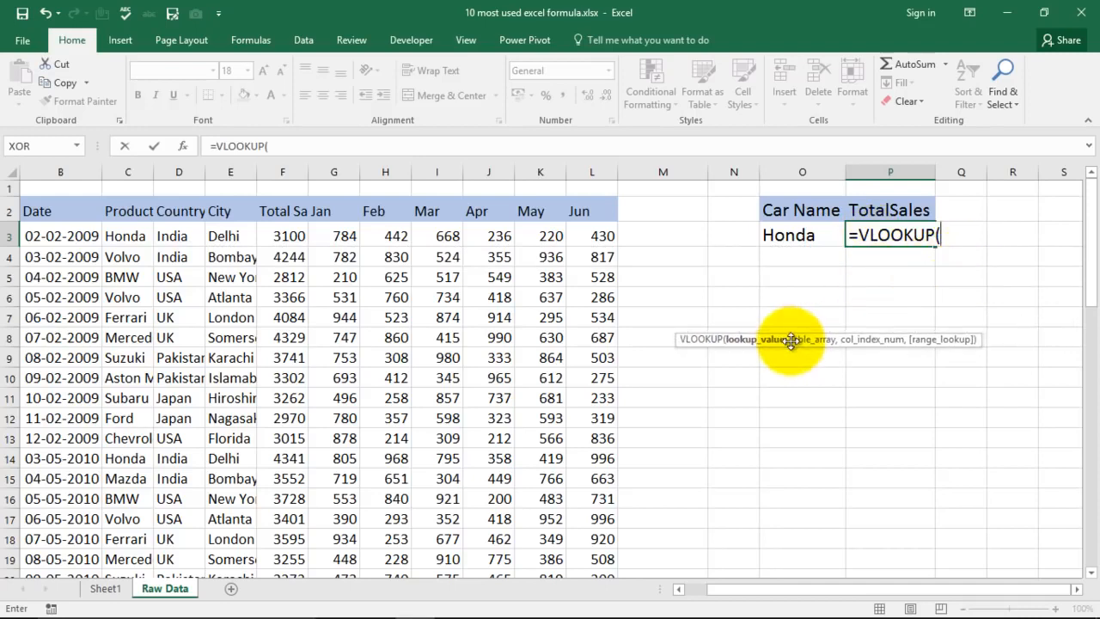
pyautogui.click(784, 235)
pyautogui.write(',')
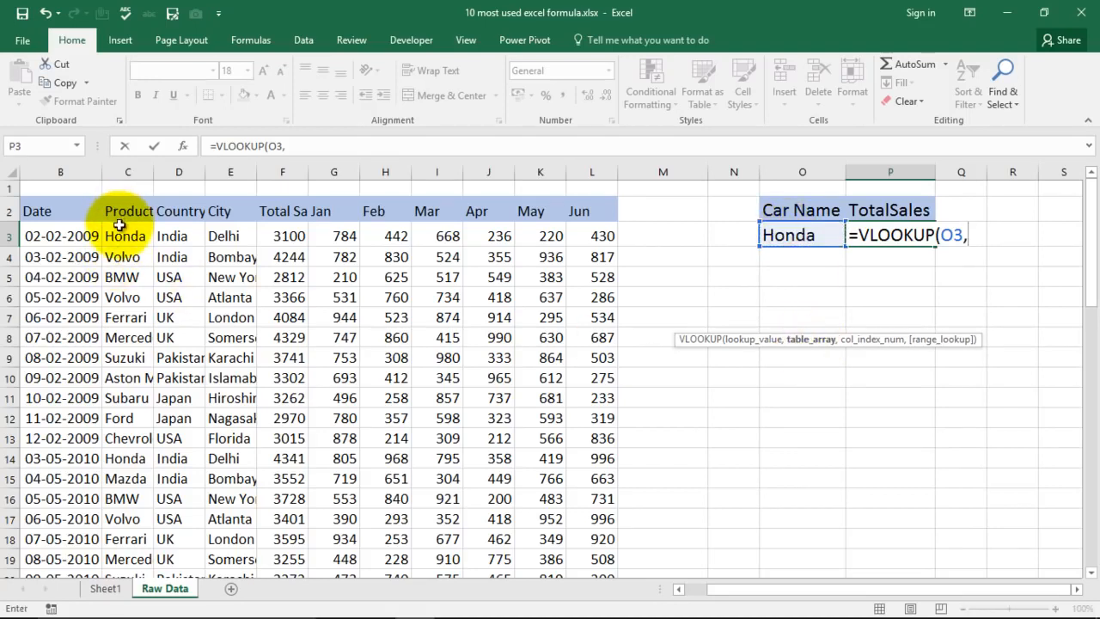
# - Complete P3's VLOOKUP with the table range C2:F11, column index 4 and 0 for an exact match
pyautogui.moveTo(118, 211); pyautogui.dragTo(277, 402)
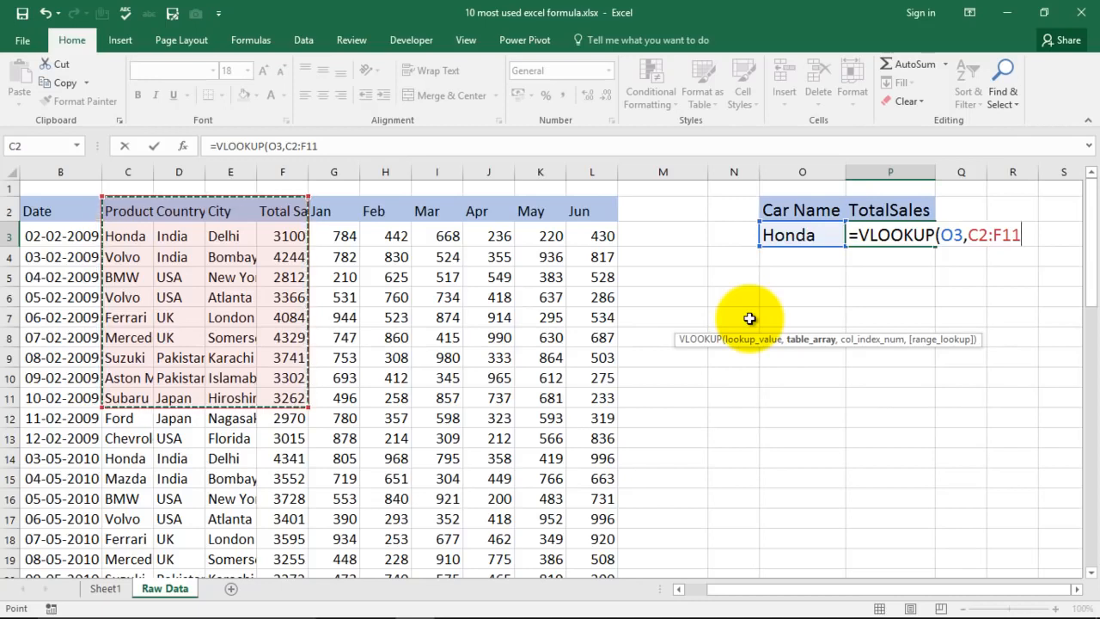
pyautogui.write(',')
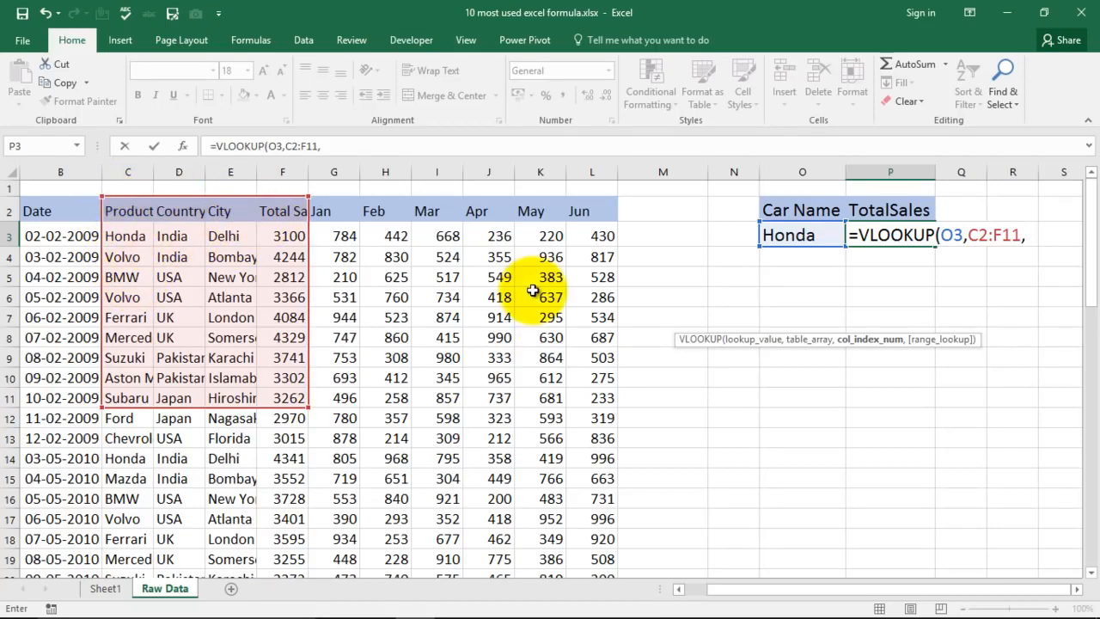
pyautogui.write('4,0')
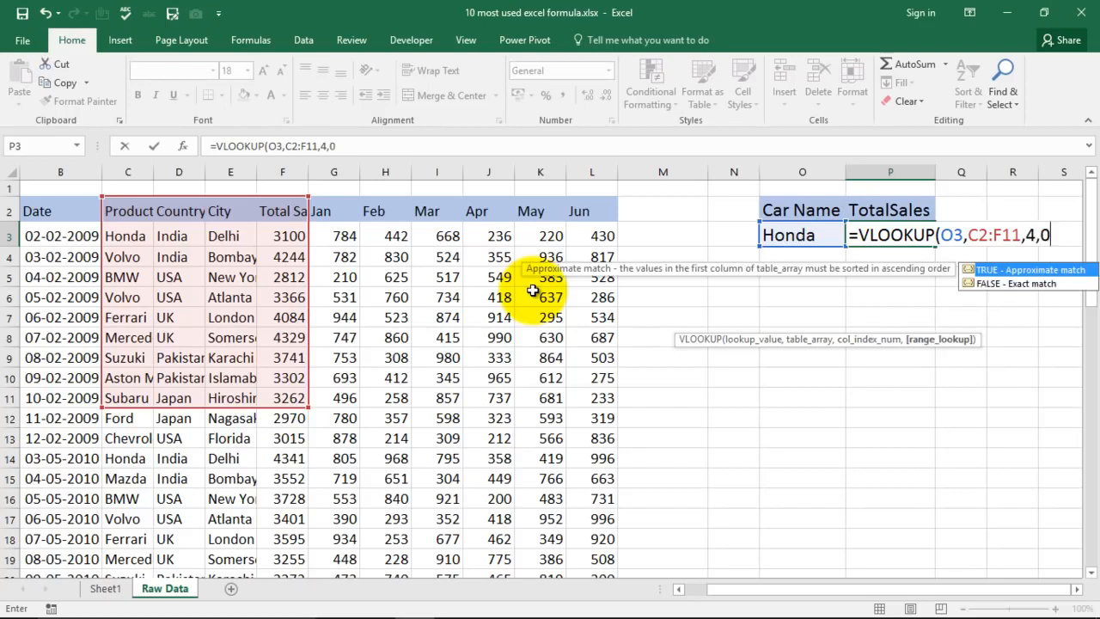
pyautogui.write(')')
pyautogui.press('Return')
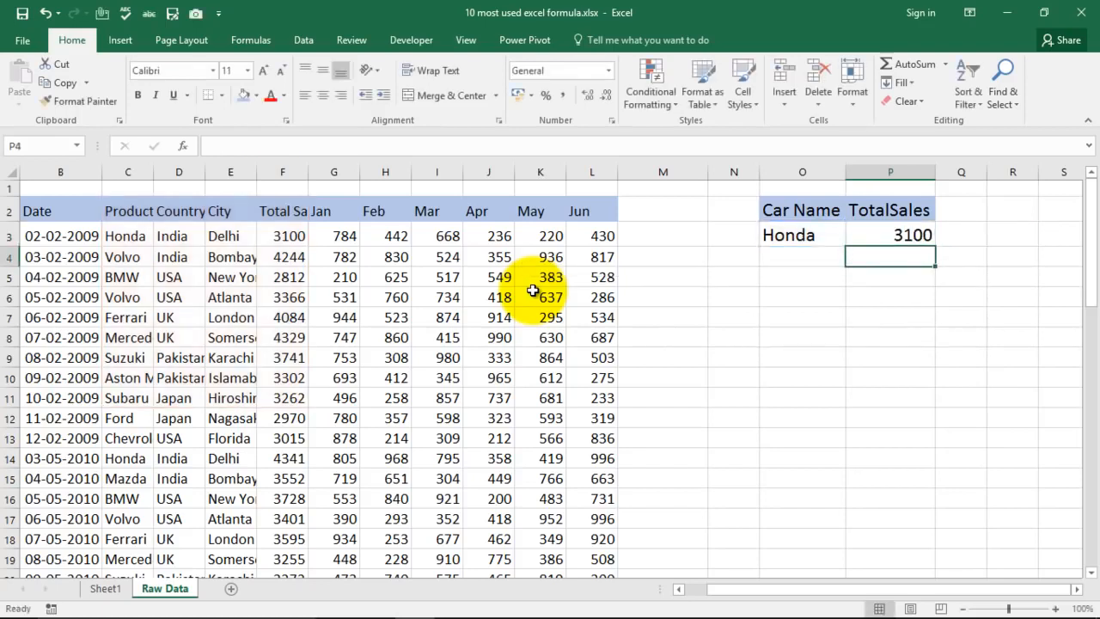
# - Test the lookup by changing the car name in O3 to Volvo and then to BMW
pyautogui.click(895, 237)
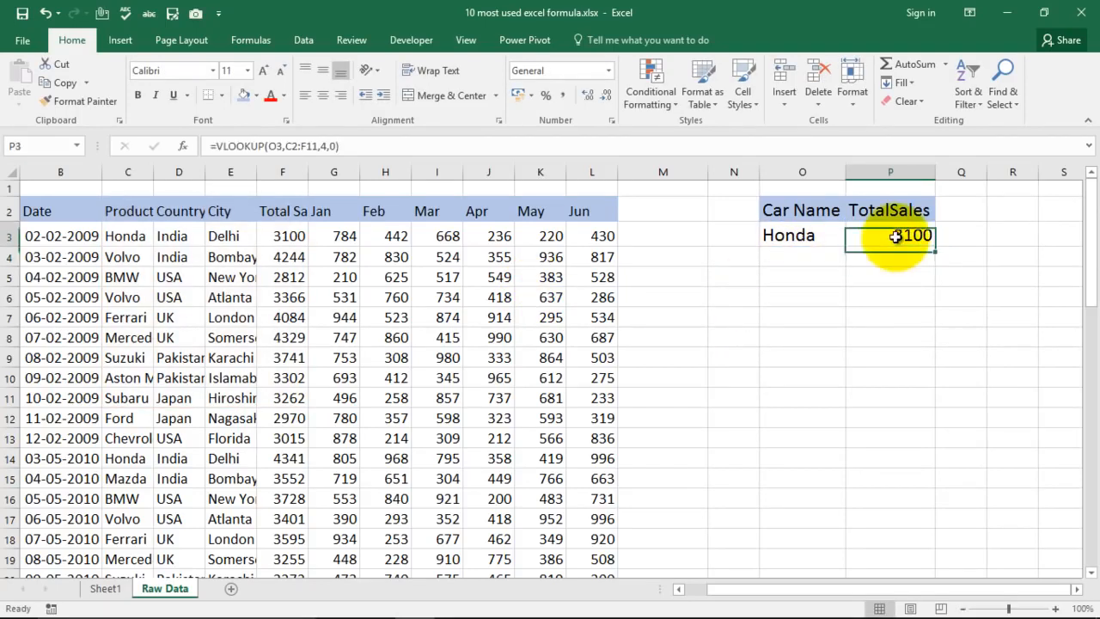
pyautogui.click(805, 237)
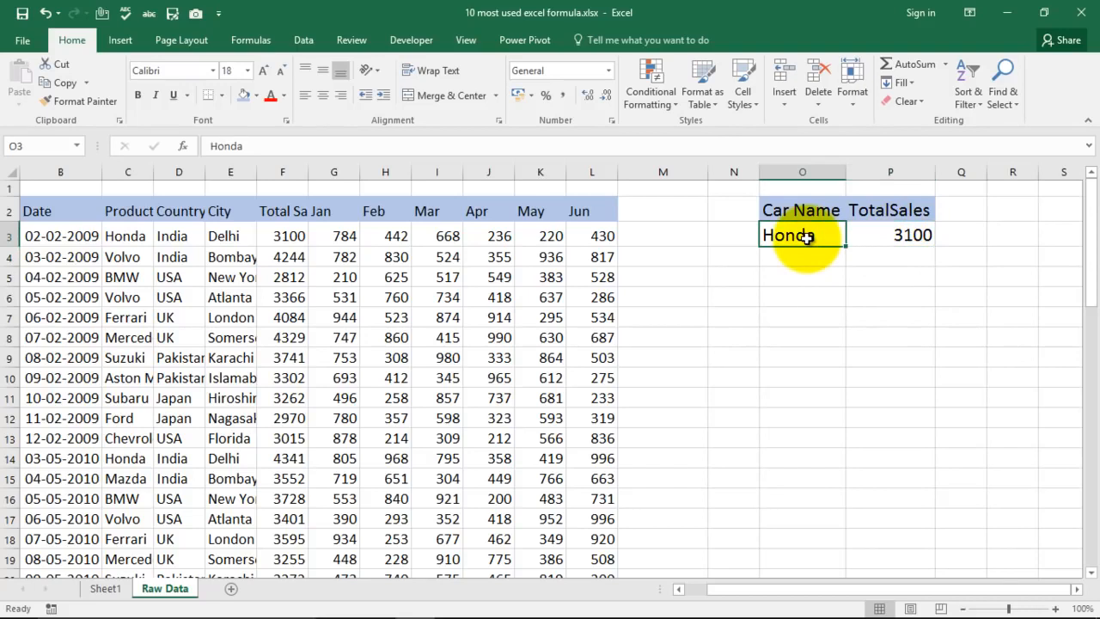
pyautogui.write('V')
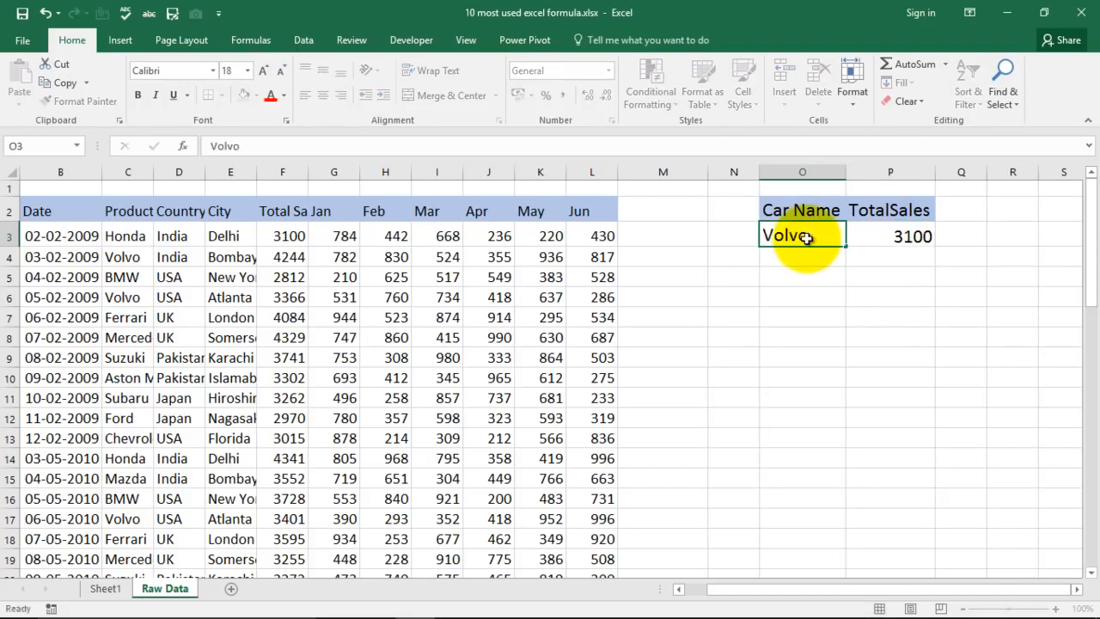
pyautogui.write('olvo')
pyautogui.press('Return')
pyautogui.click(817, 233)
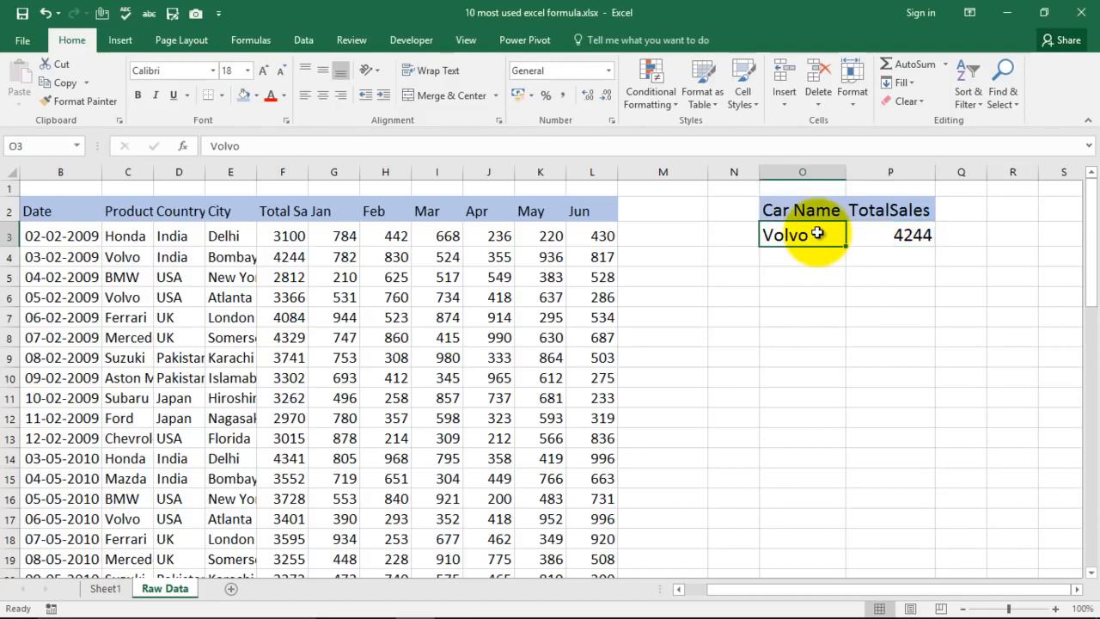
pyautogui.write('BMW')
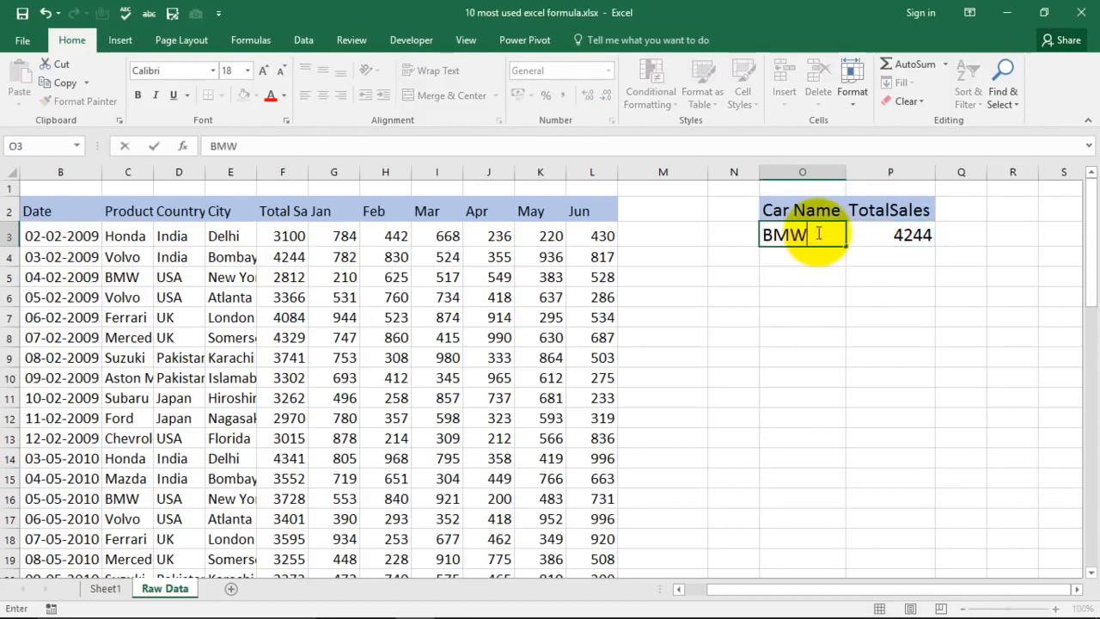
pyautogui.press('Return')
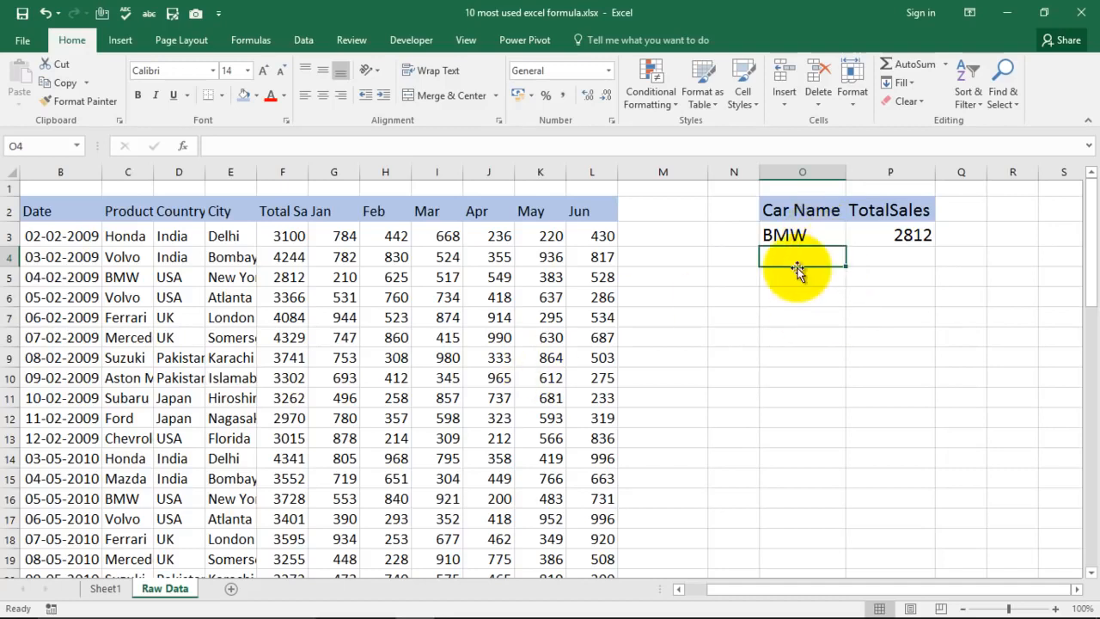
# - Switch to Sheet1 and select the DropDown List entry in the formula list
pyautogui.click(106, 589)
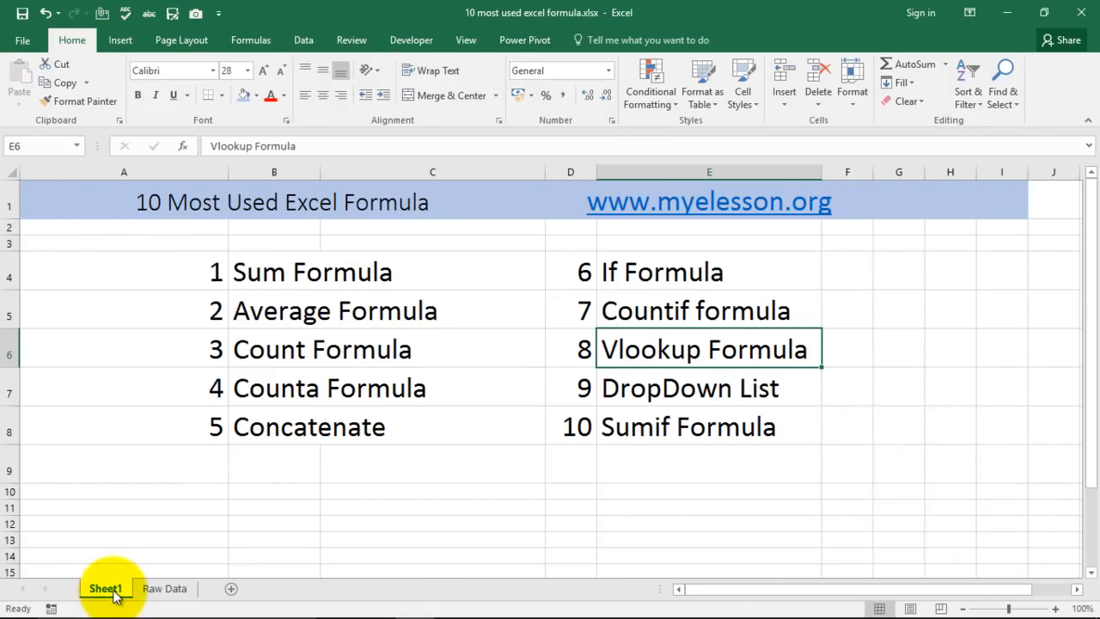
pyautogui.click(629, 391)
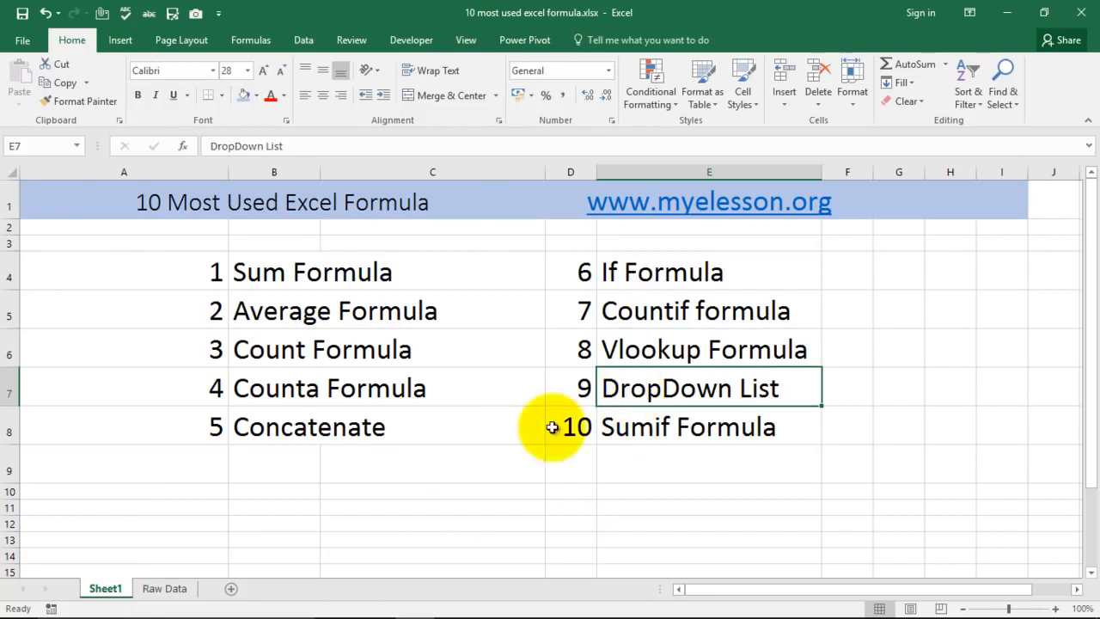
# - On the Raw Data sheet, set the data validation of car-name cell O3 to allow a List
pyautogui.click(164, 588)
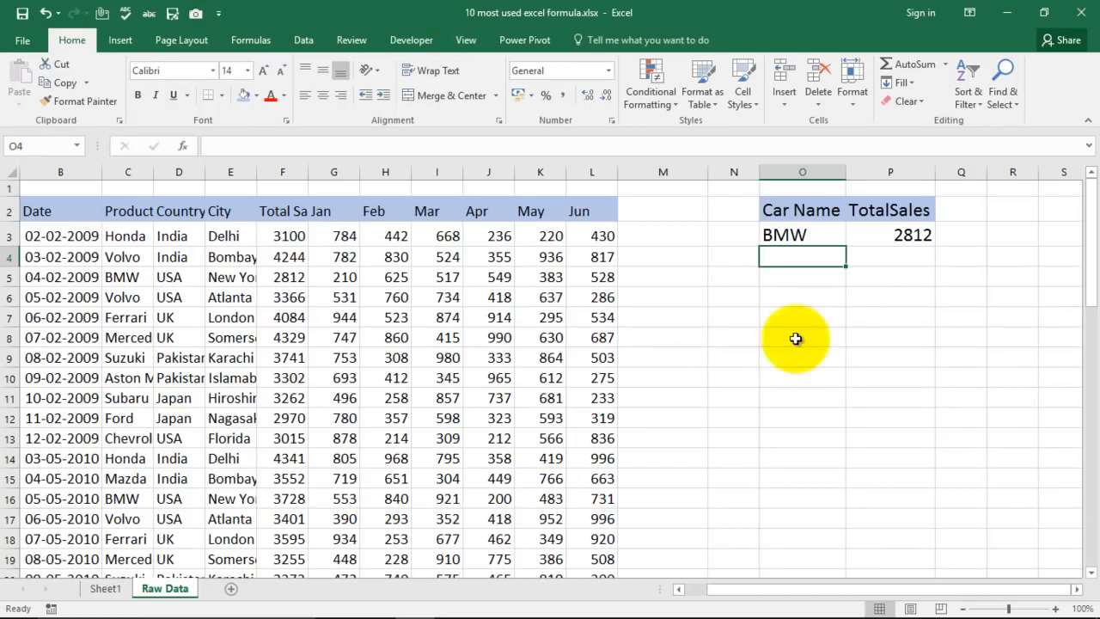
pyautogui.moveTo(666, 300); pyautogui.dragTo(675, 381)
pyautogui.click(683, 280)
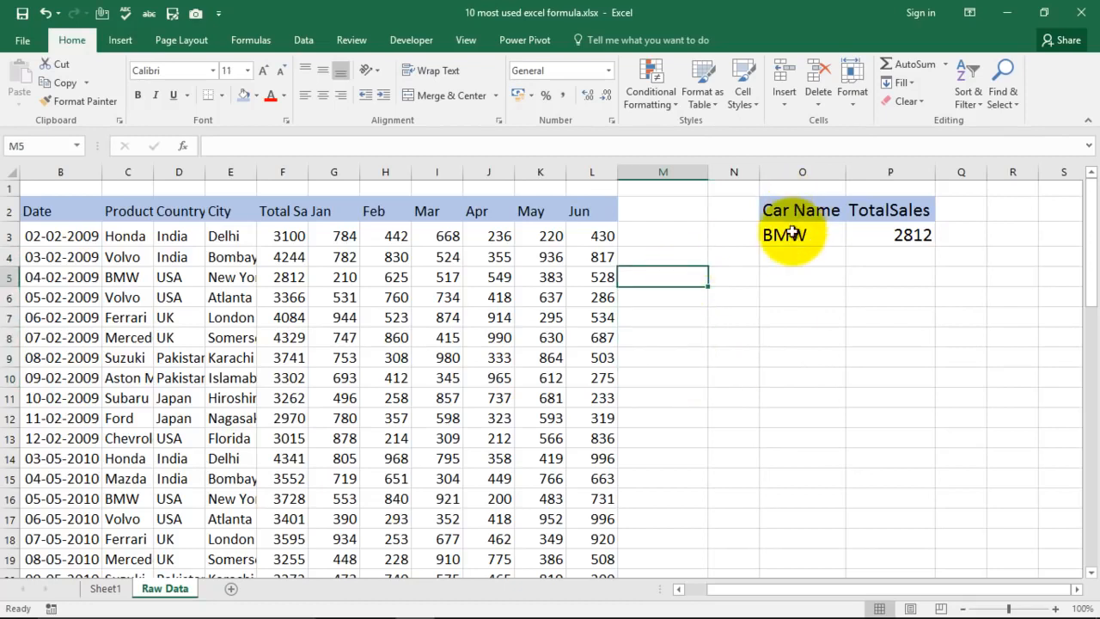
pyautogui.click(791, 234)
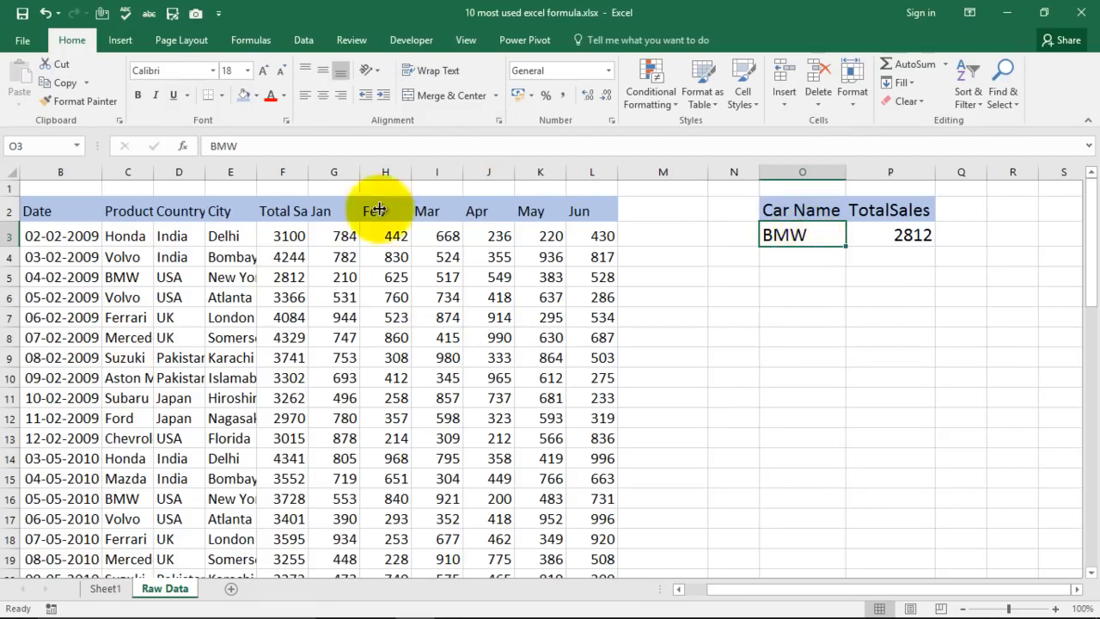
pyautogui.click(303, 40)
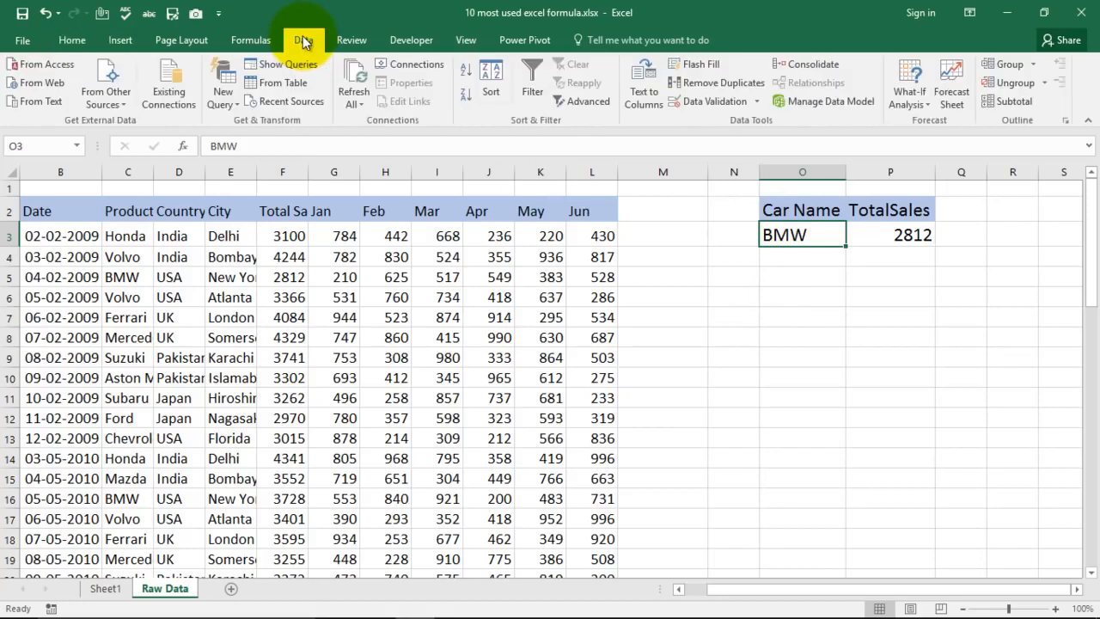
pyautogui.click(696, 107)
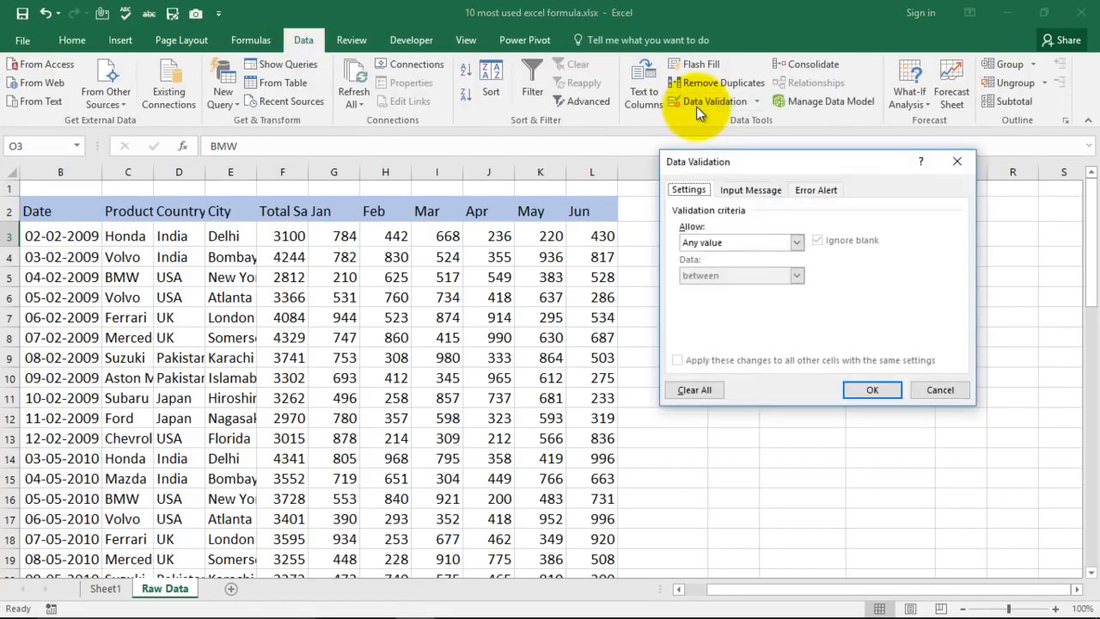
pyautogui.click(749, 242)
pyautogui.click(716, 287)
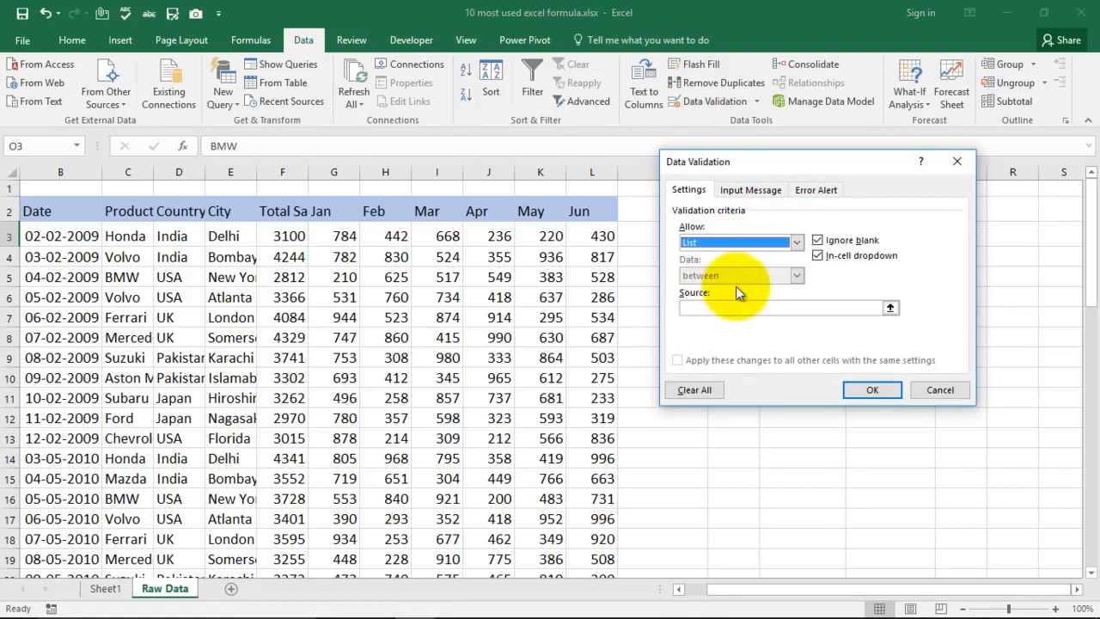
# - Use the product names in C3:C10 as the source of O3's validation list and apply it
pyautogui.click(763, 308)
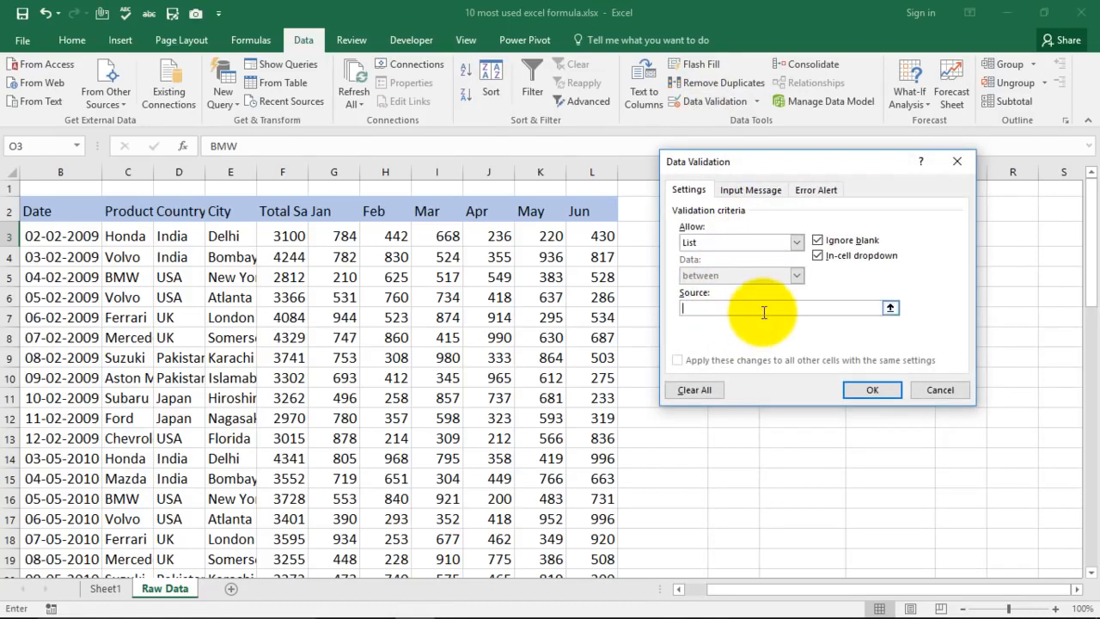
pyautogui.moveTo(765, 163); pyautogui.dragTo(906, 226)
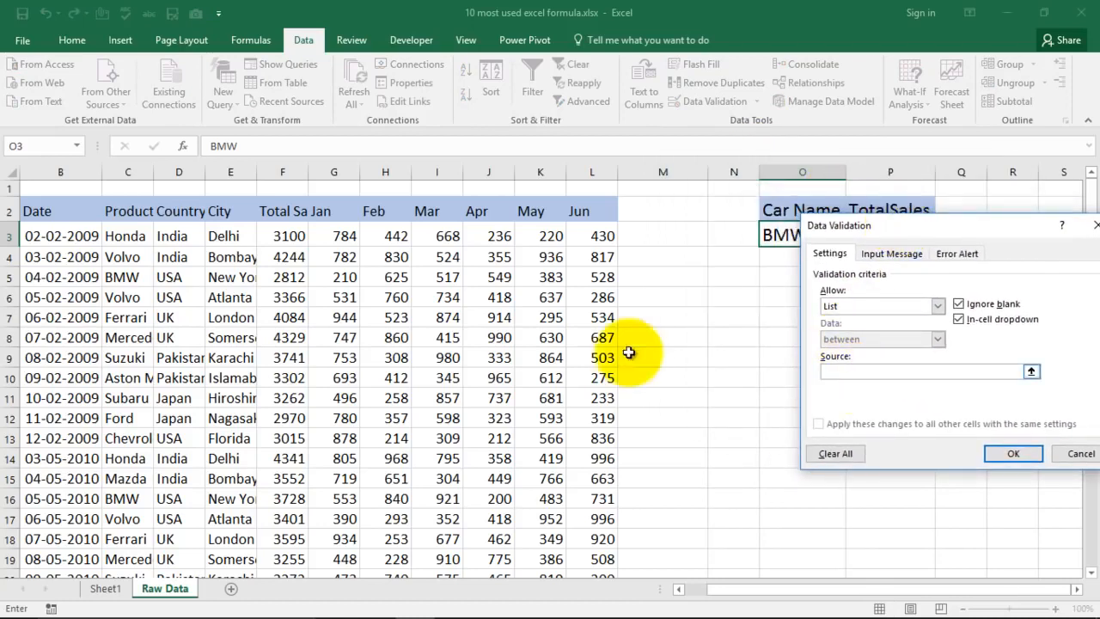
pyautogui.click(125, 238)
pyautogui.moveTo(124, 238); pyautogui.dragTo(117, 380)
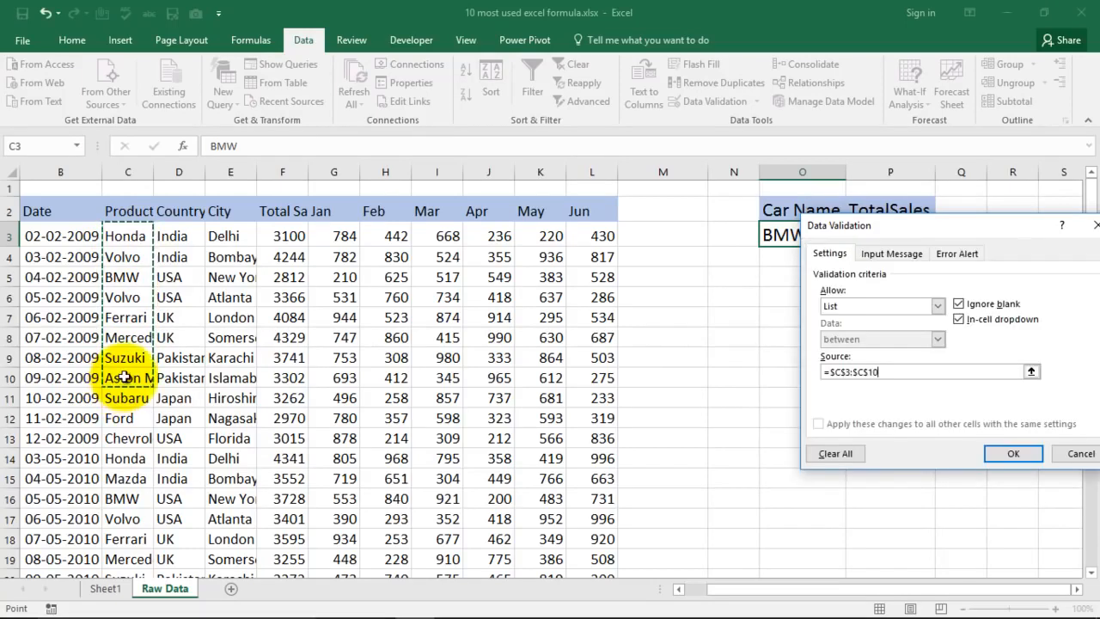
pyautogui.click(1011, 456)
# - Test O3's drop-down by choosing Honda, BMW, Ferrari, Mercedes and Aston Martin, and auto-fit column O's width
pyautogui.click(852, 238)
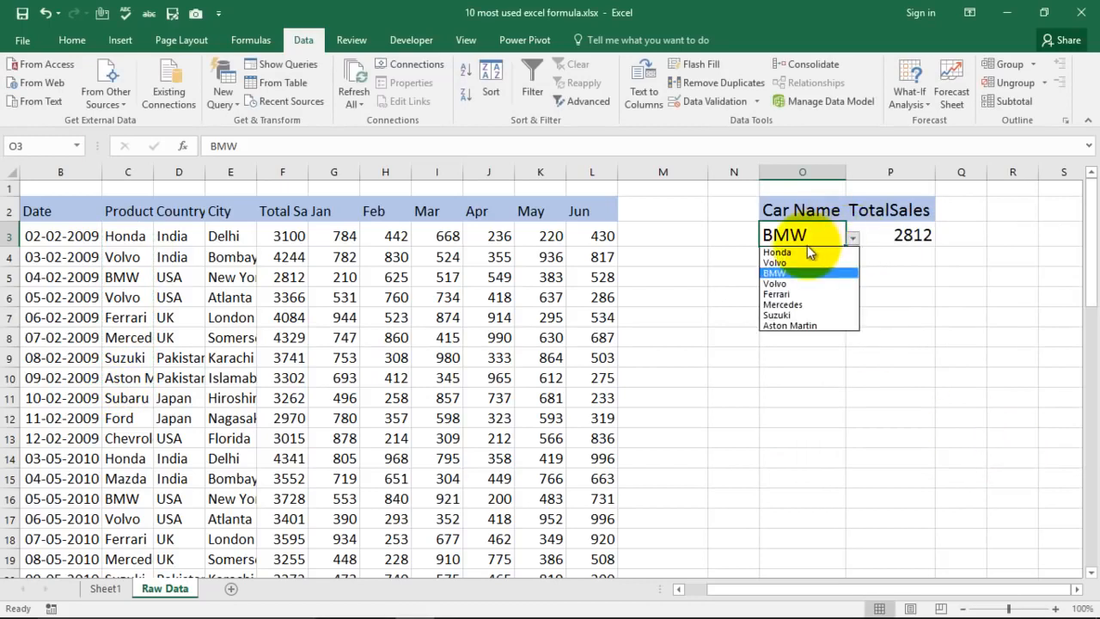
pyautogui.click(780, 252)
pyautogui.click(853, 238)
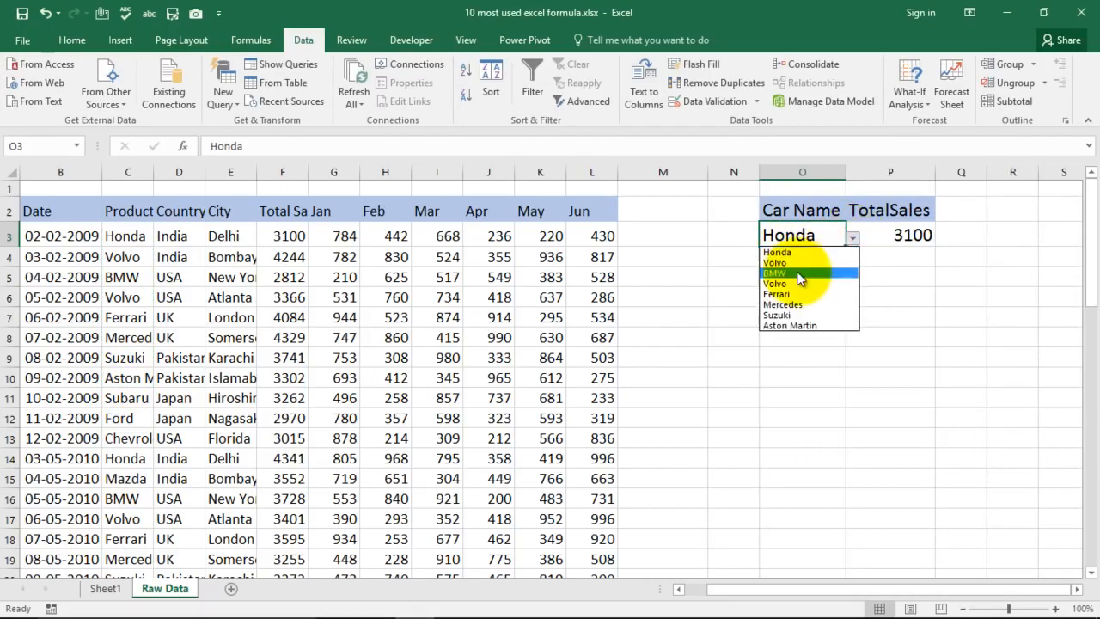
pyautogui.click(801, 273)
pyautogui.click(852, 239)
pyautogui.click(798, 294)
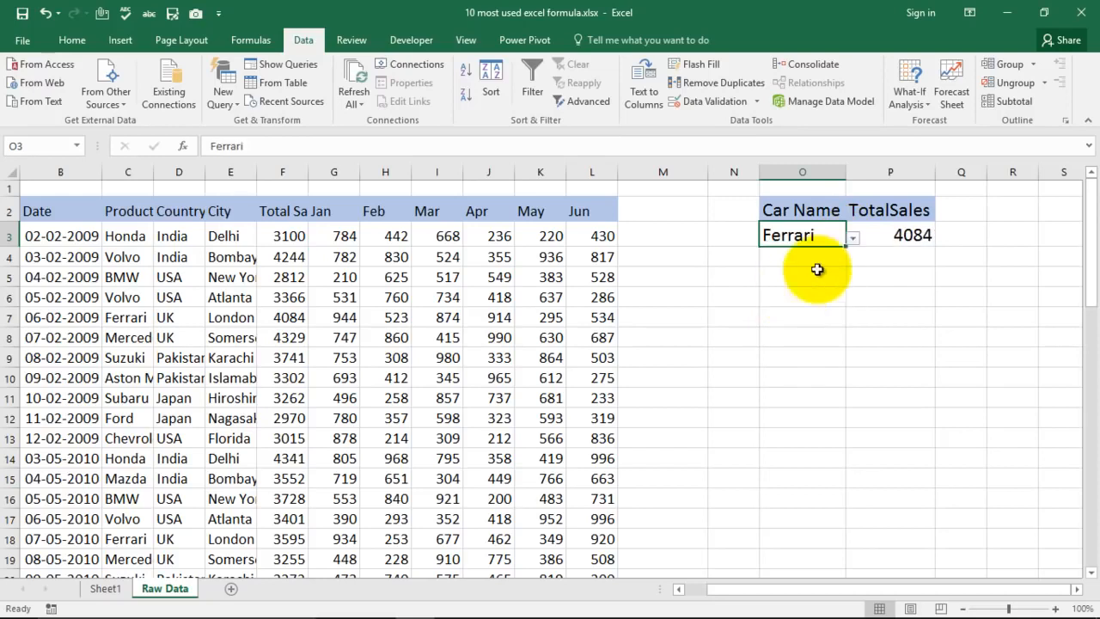
pyautogui.click(853, 238)
pyautogui.click(803, 305)
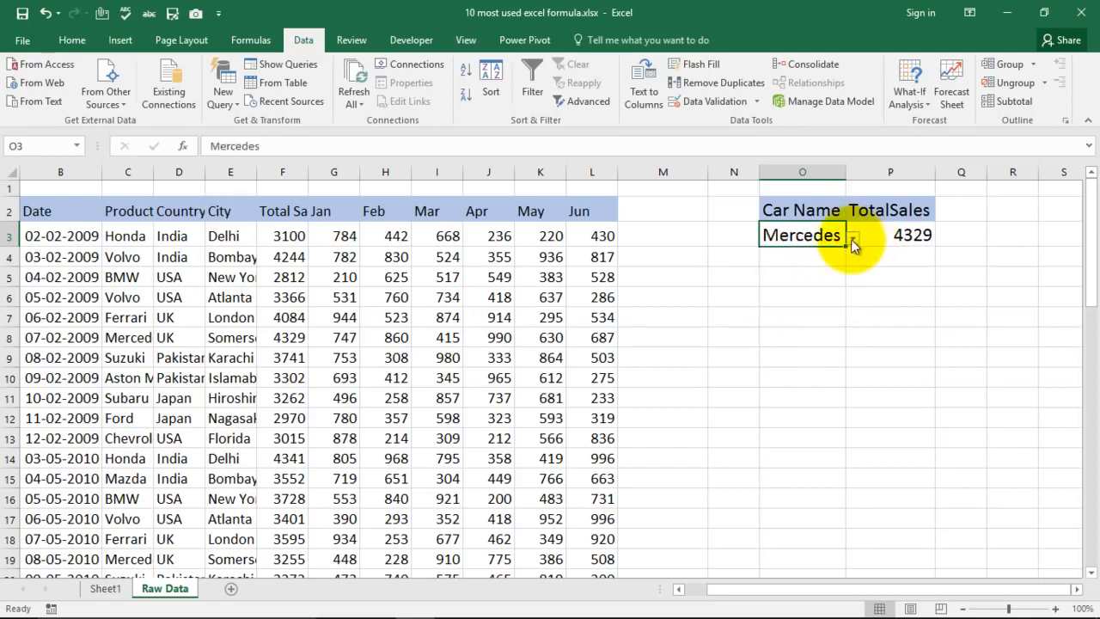
pyautogui.click(852, 240)
pyautogui.click(808, 325)
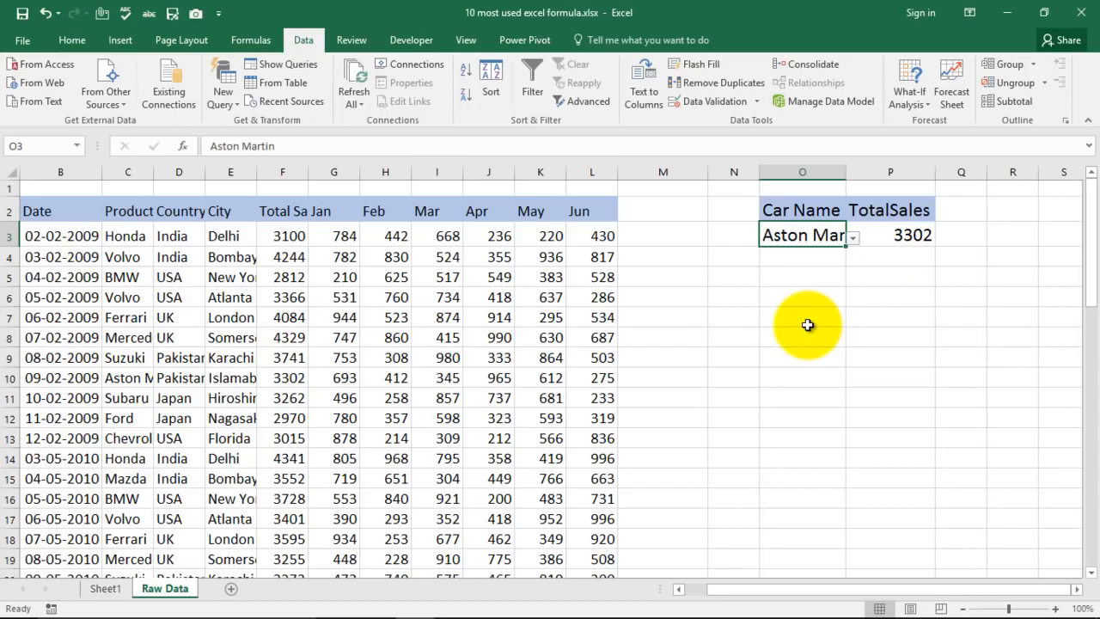
pyautogui.doubleClick(845, 172)
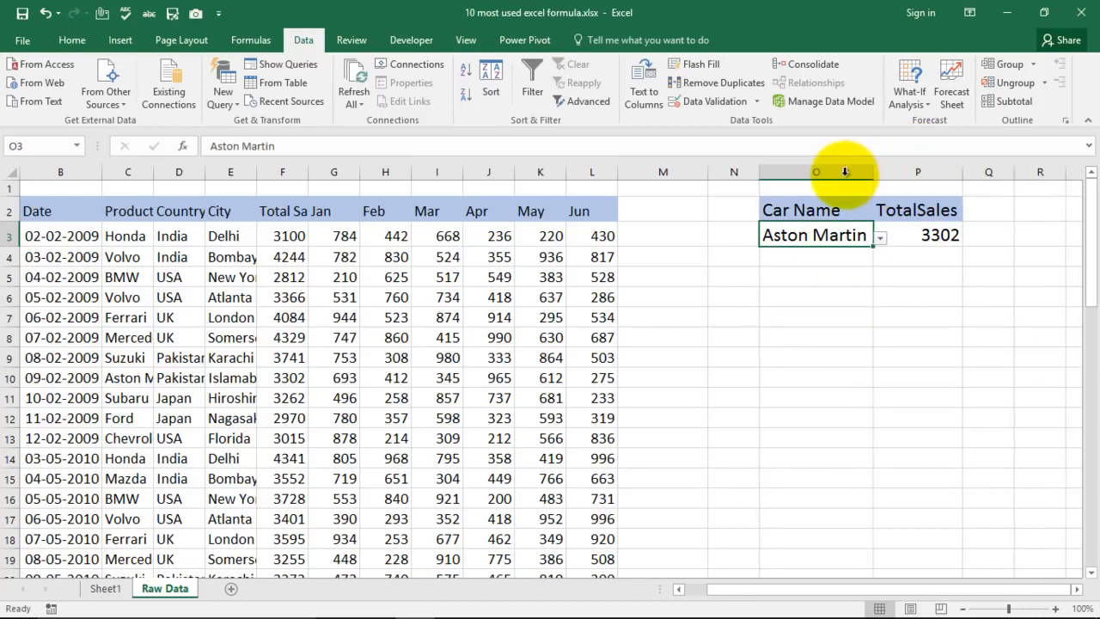
# - Select the Sumif Formula entry in Sheet1's formula list and return to the Raw Data sheet
pyautogui.click(106, 588)
pyautogui.click(649, 444)
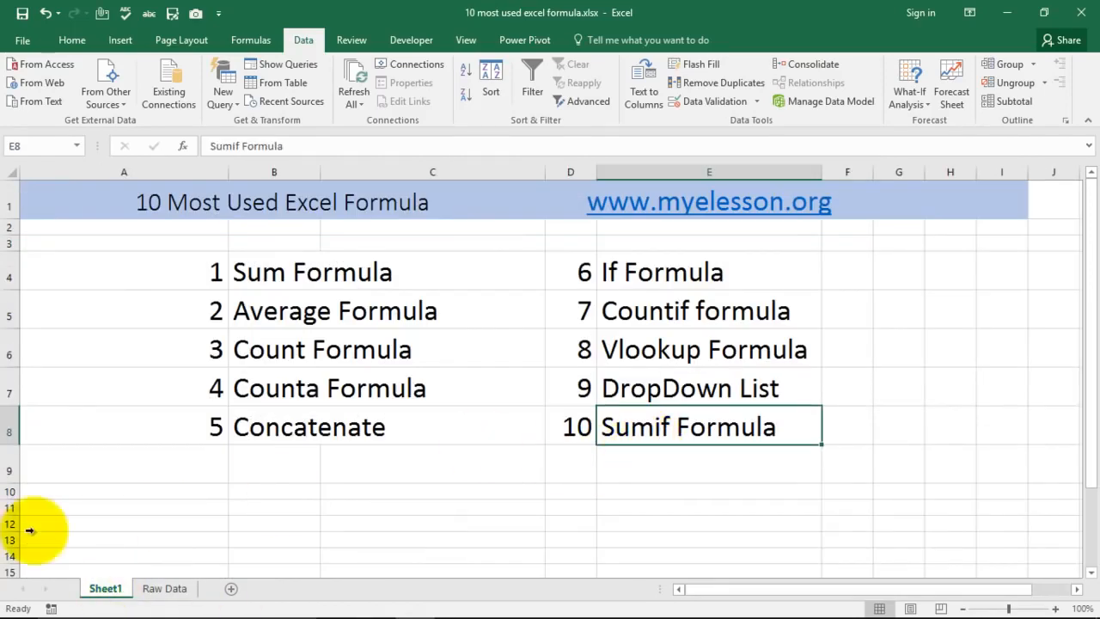
pyautogui.click(164, 589)
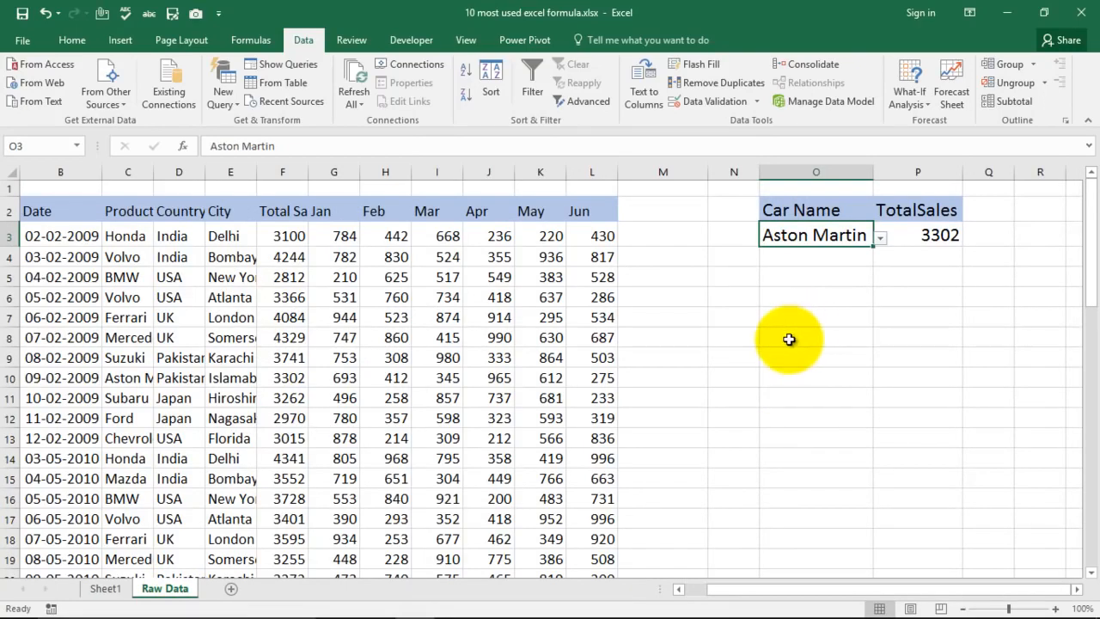
# - Start a SUMIF formula in O8 with the product column C3:C57 as the range
pyautogui.click(769, 338)
pyautogui.write('=')
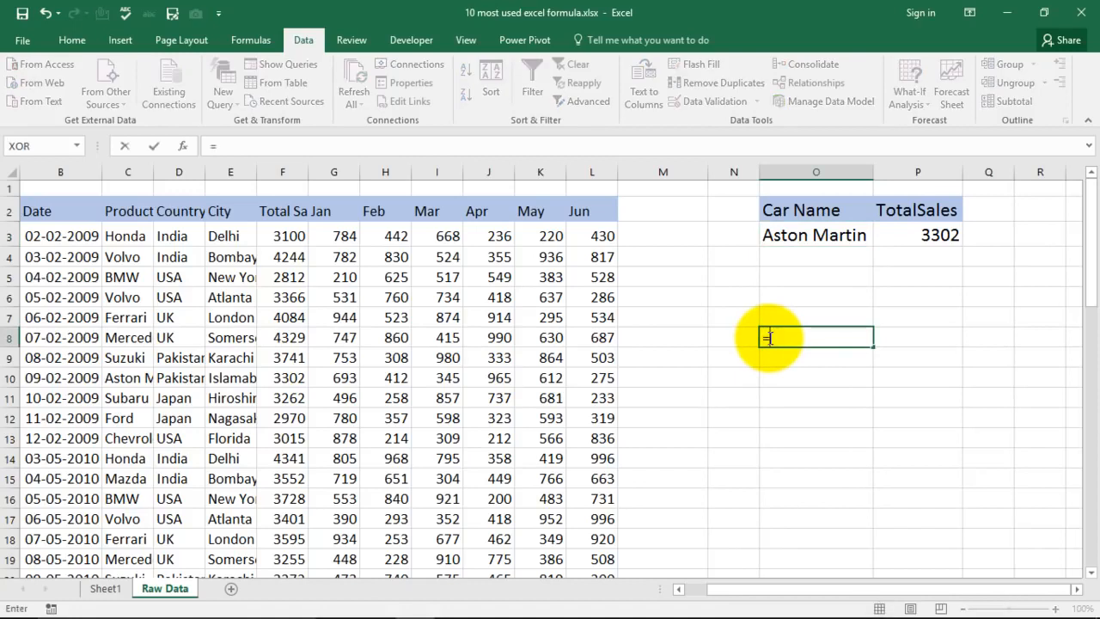
pyautogui.write('sumi')
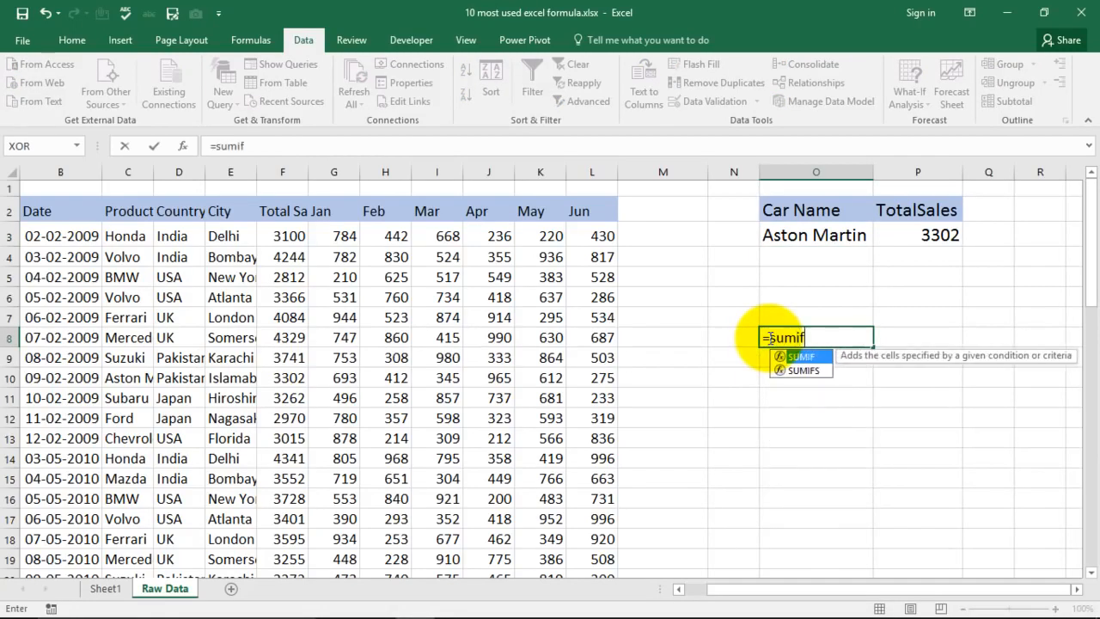
pyautogui.write('f')
pyautogui.press('Tab')
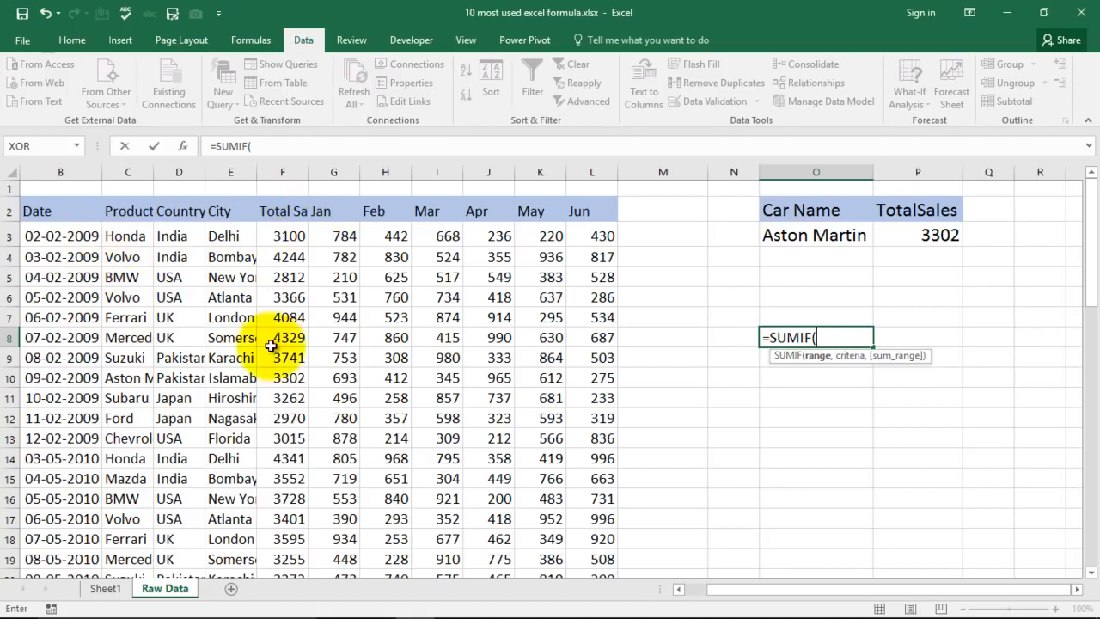
pyautogui.moveTo(127, 235); pyautogui.dragTo(133, 260)
pyautogui.hotkey('ctrl', 'shift', 'Down')
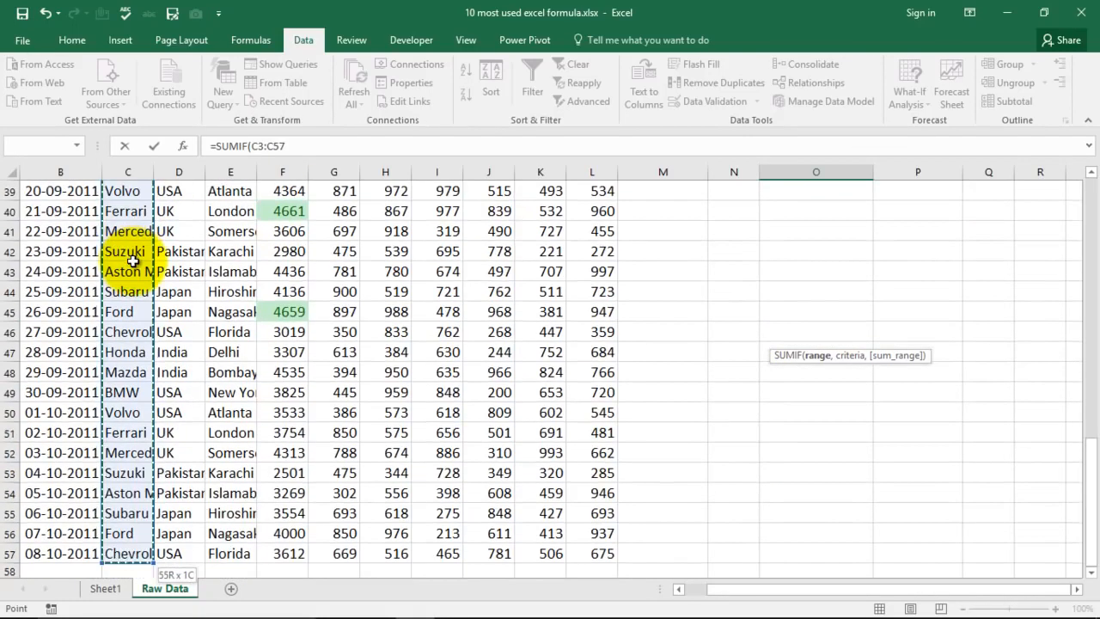
pyautogui.write(',')
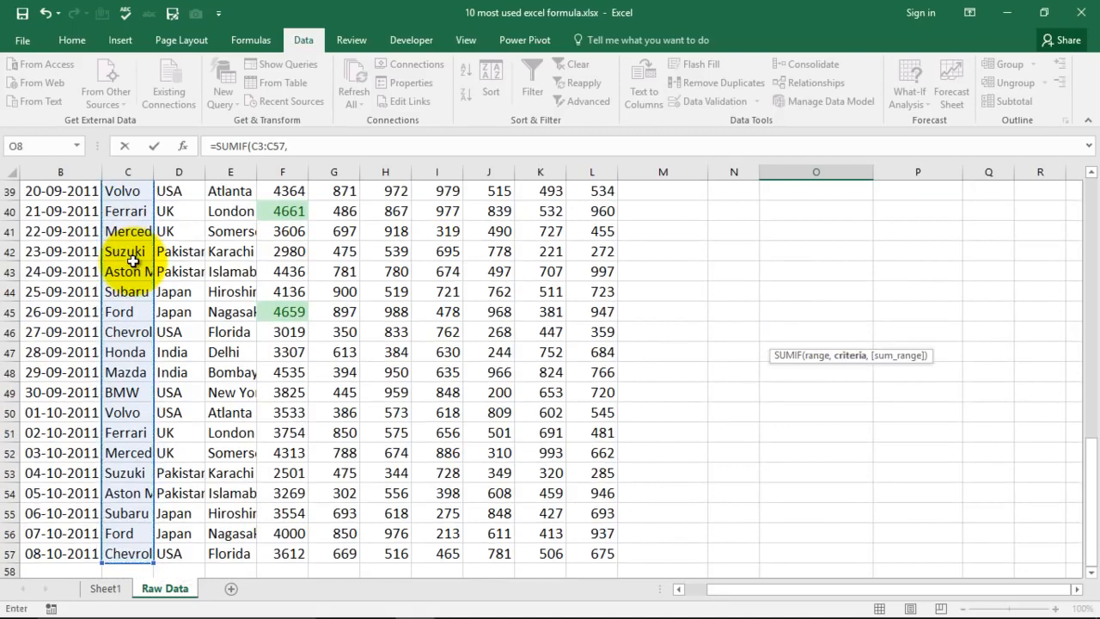
# - Complete O8's SUMIF with cell O3 as the criteria and the total sales in F3:F57 as the sum range
pyautogui.scroll(7, 761, 337)
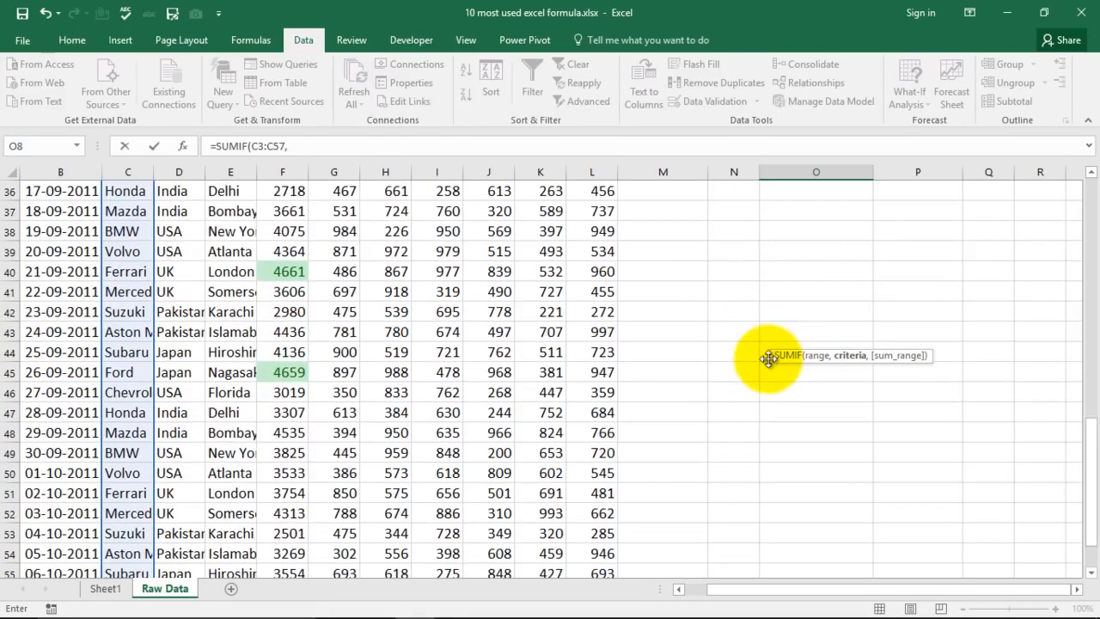
pyautogui.scroll(6, 761, 338)
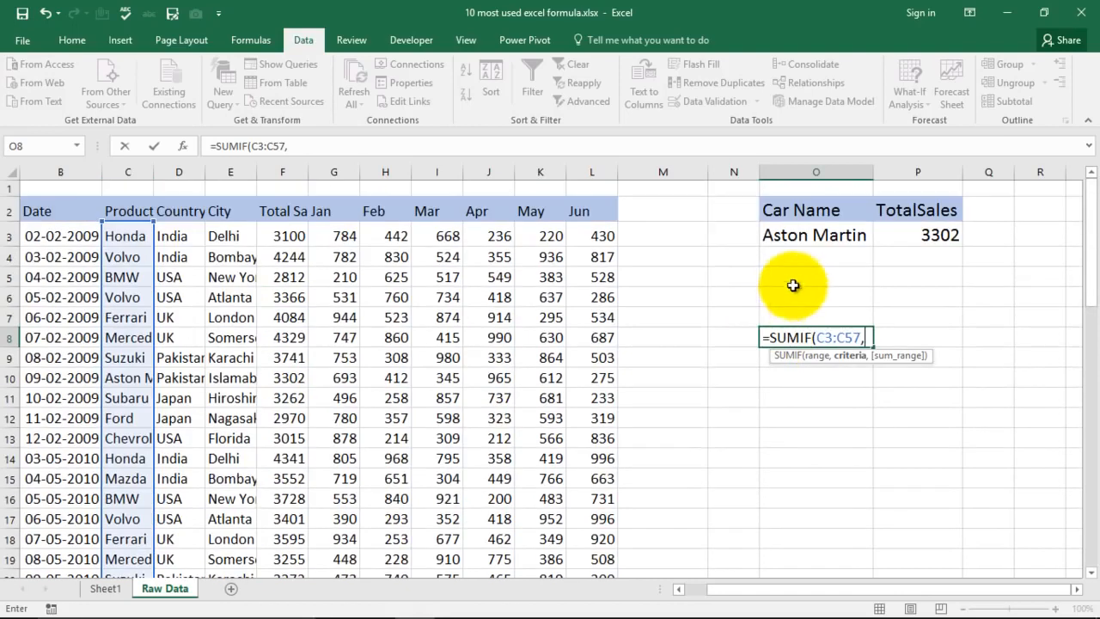
pyautogui.click(820, 233)
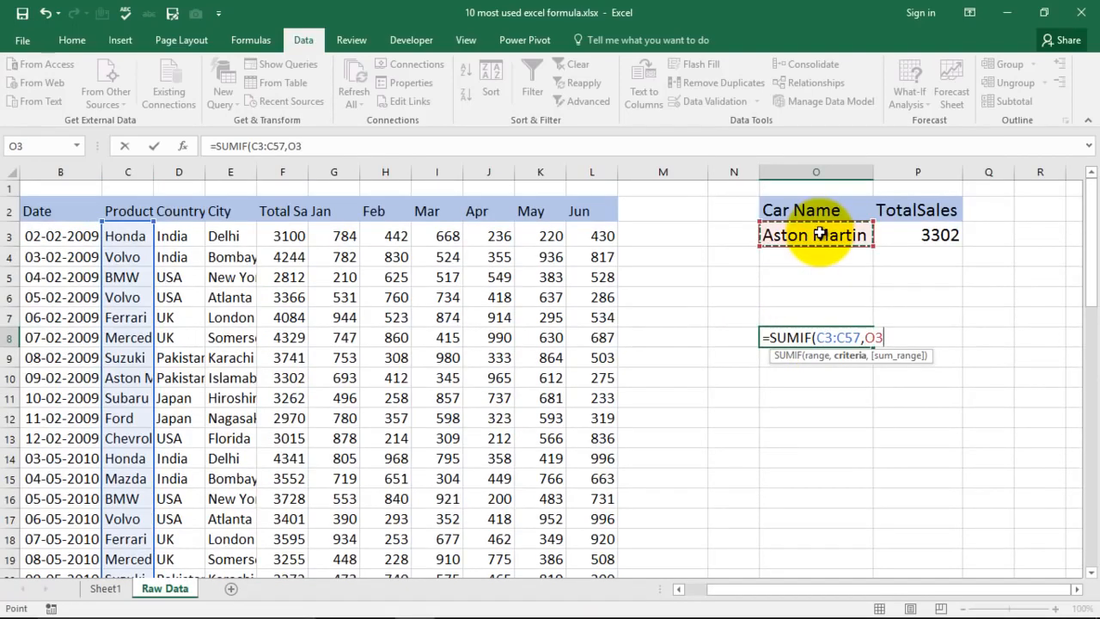
pyautogui.write(',')
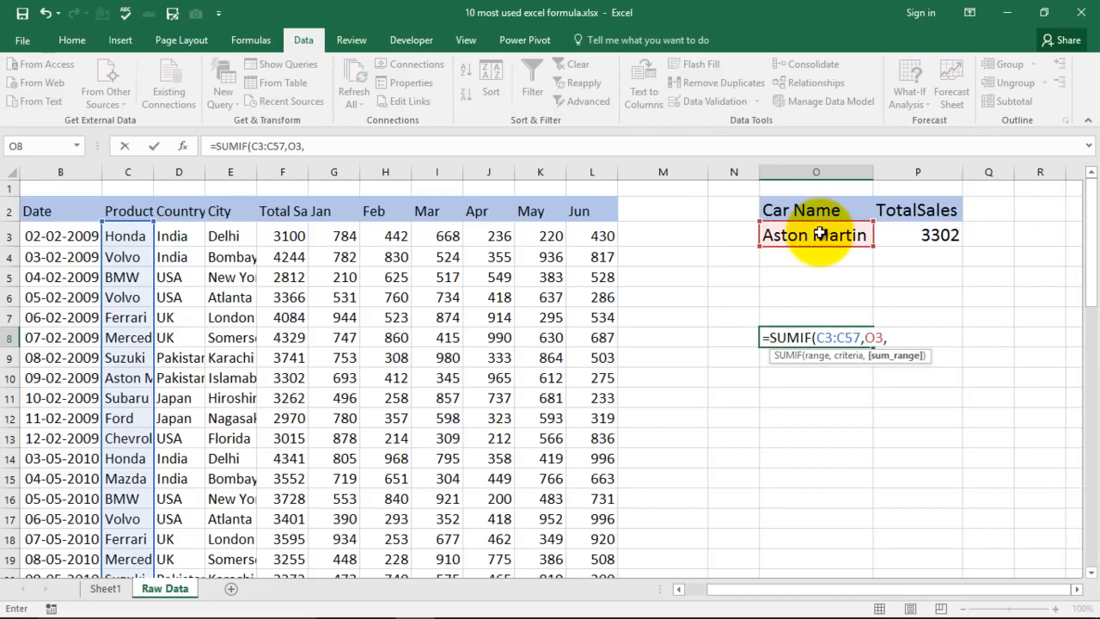
pyautogui.click(288, 235)
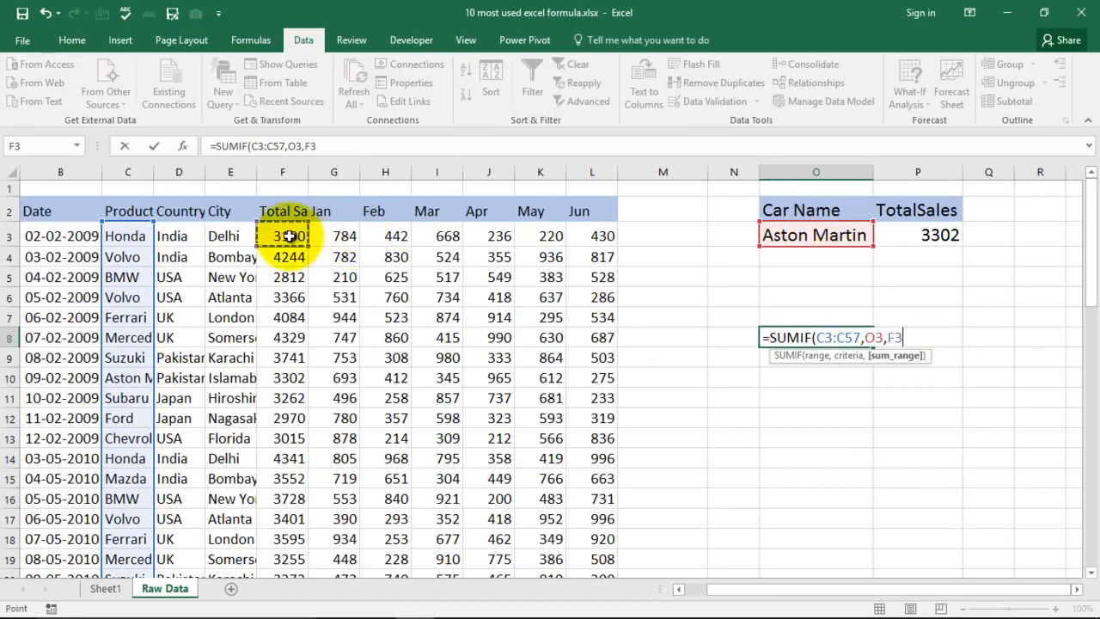
pyautogui.hotkey('ctrl', 'shift', 'Down')
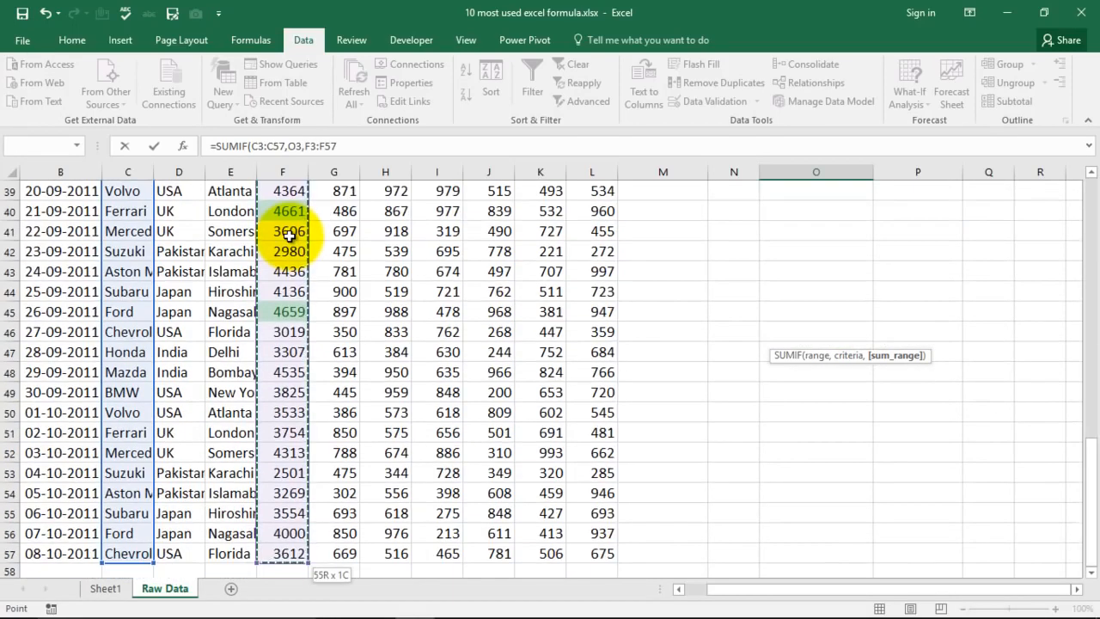
pyautogui.scroll(11, 872, 322)
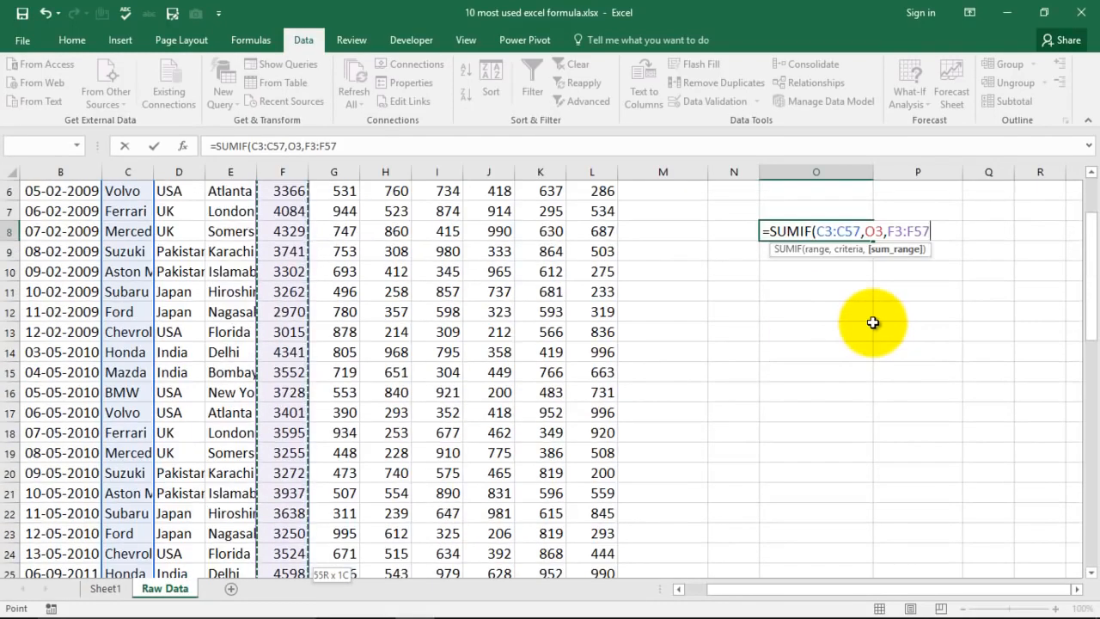
pyautogui.write(')')
pyautogui.press('Return')
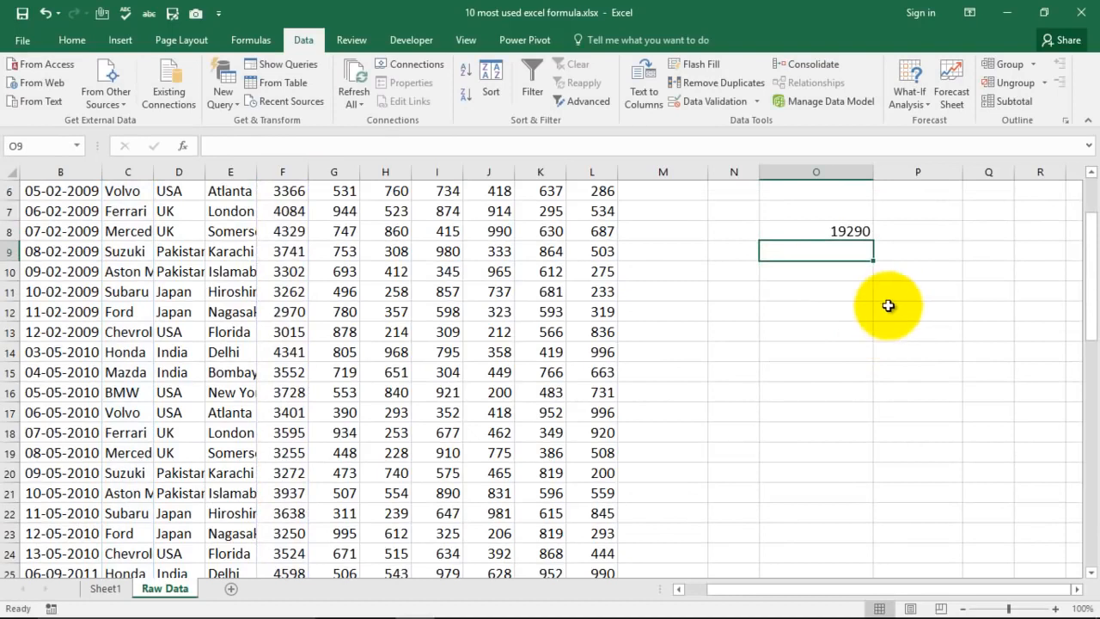
# - Enter the label Sum in O7, above the SUMIF result
pyautogui.scroll(2, 890, 300)
pyautogui.click(834, 336)
pyautogui.click(840, 318)
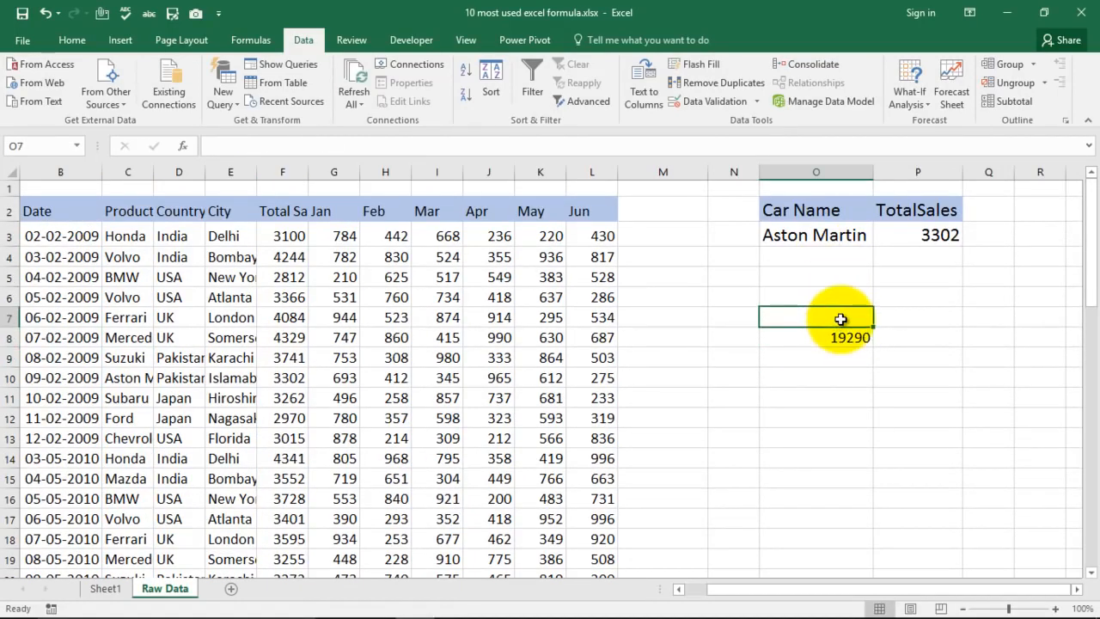
pyautogui.write('Sy')
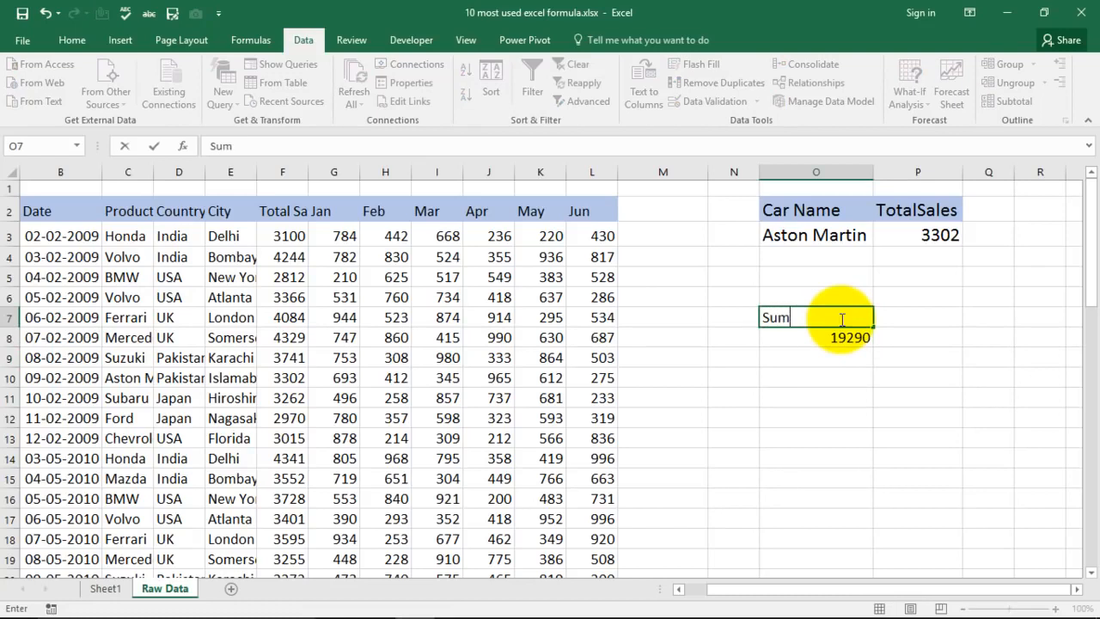
pyautogui.press('Return')
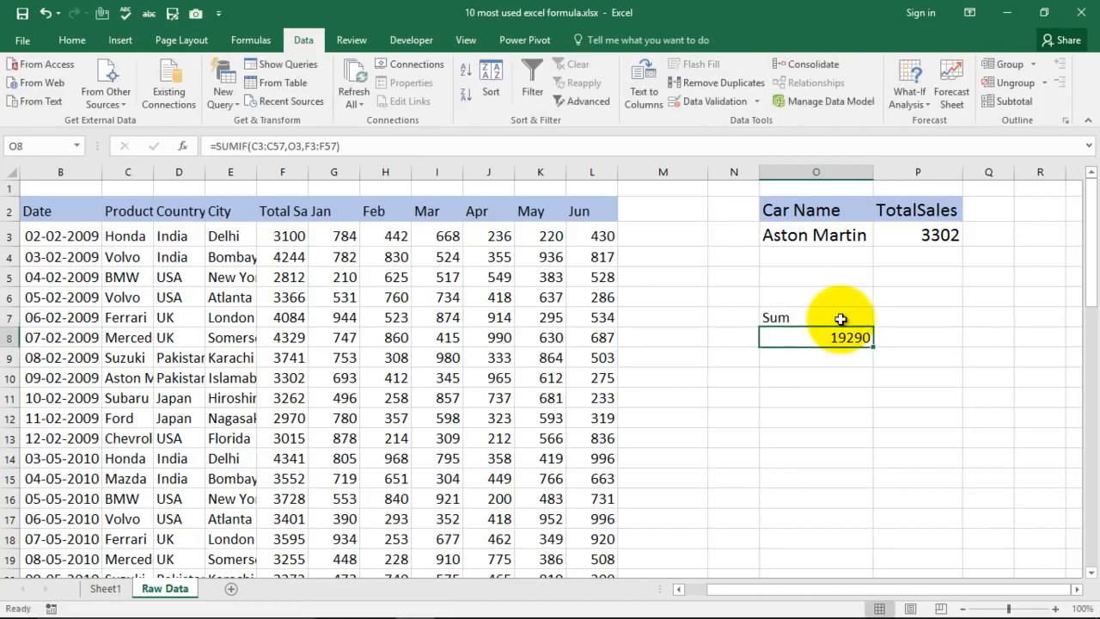
# - Choose Honda from the car-name drop-down list in O3 and select the SUMIF total in O8
pyautogui.click(864, 234)
pyautogui.click(881, 238)
pyautogui.press('Escape')
pyautogui.click(840, 255)
pyautogui.click(845, 338)
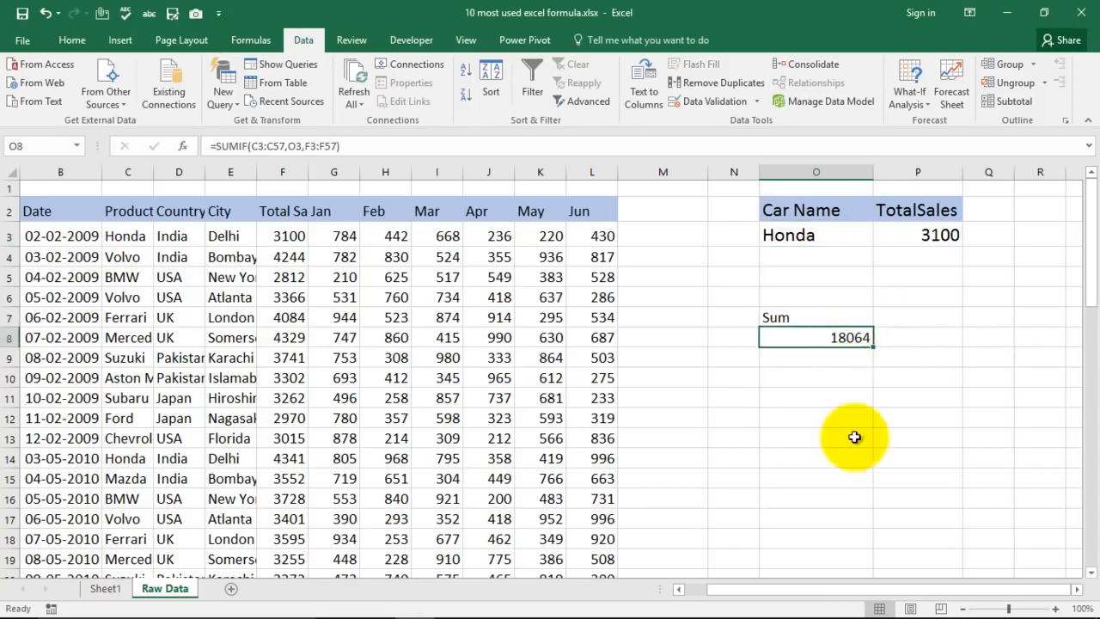
# - Change the car name in O3 to Mercedes, check the SUMIF total in O8, and return to Sheet1
pyautogui.click(857, 233)
pyautogui.click(880, 238)
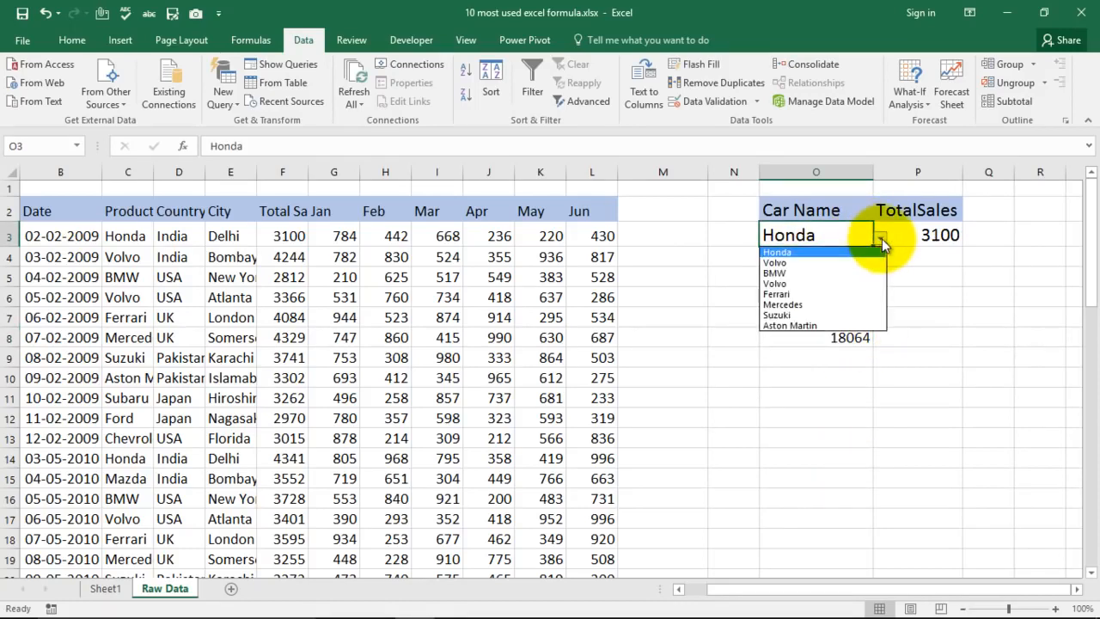
pyautogui.click(827, 305)
pyautogui.click(786, 337)
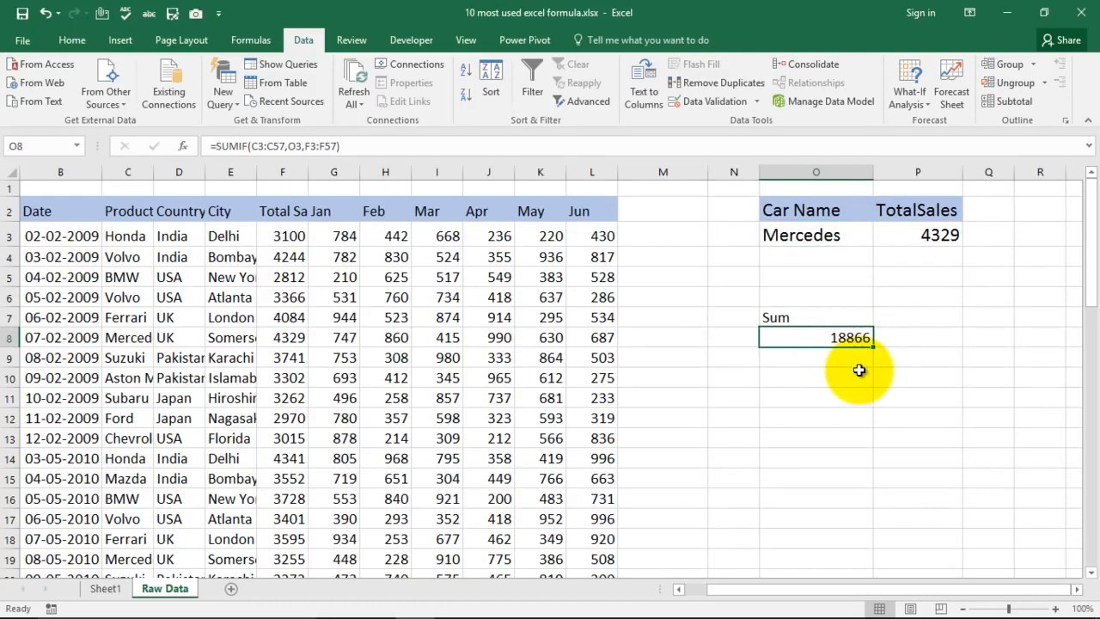
pyautogui.click(106, 589)
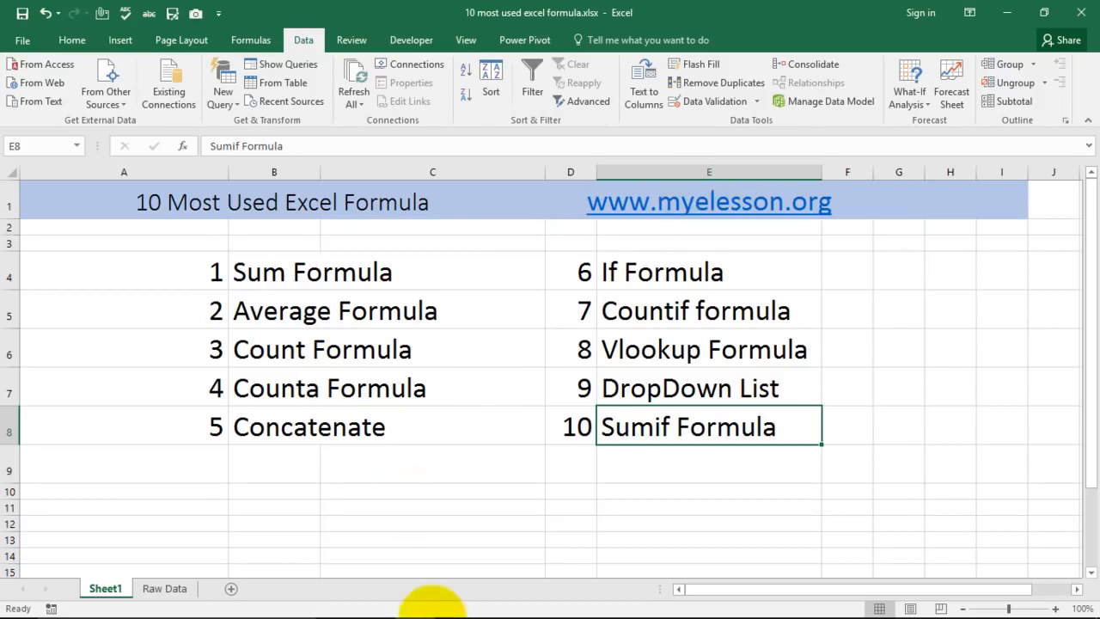
# - Switch to the YouTube page in Chrome and look through the like controls and comments of the video "10 Excel Tips You Must Know"
pyautogui.click(453, 609)
pyautogui.scroll(-6, 393, 375)
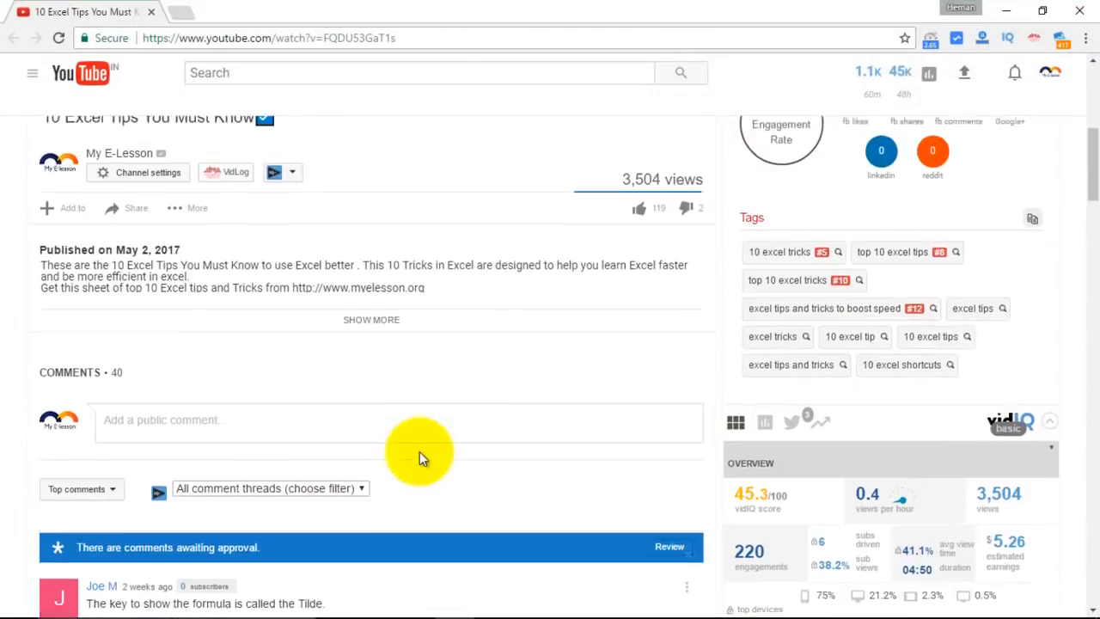
pyautogui.scroll(5, 465, 342)
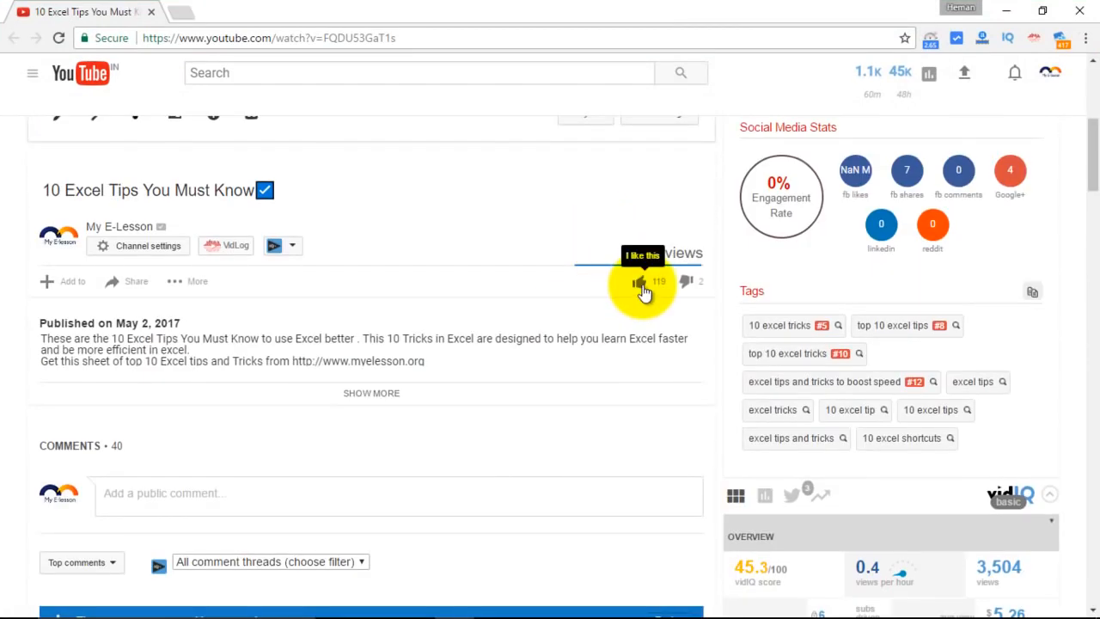
pyautogui.scroll(-5, 444, 373)
pyautogui.scroll(-2, 364, 285)
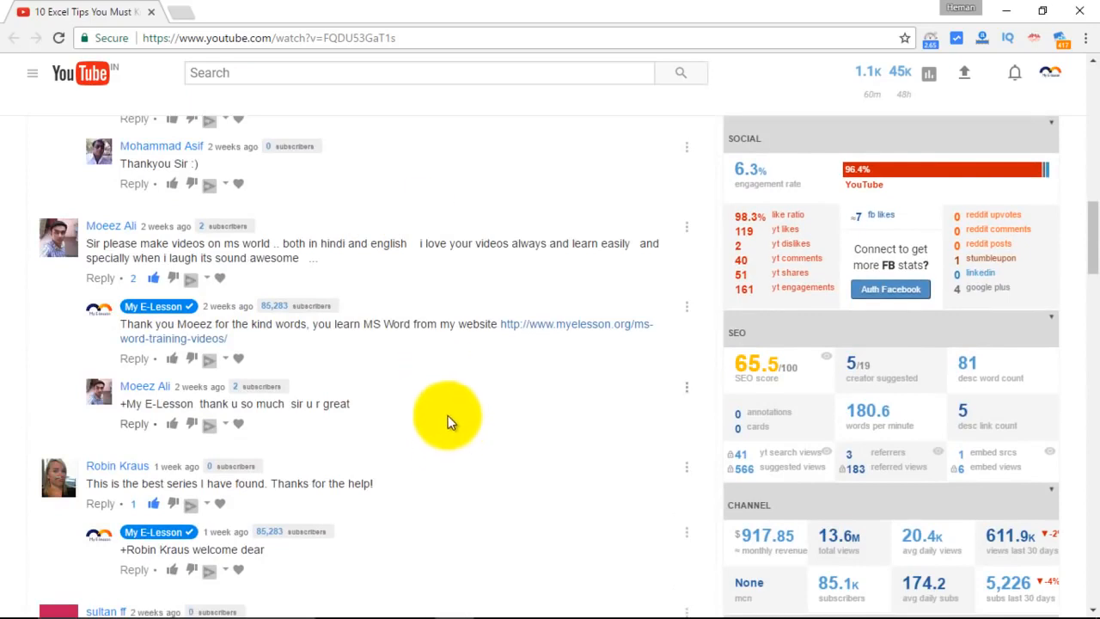
pyautogui.scroll(5, 448, 421)
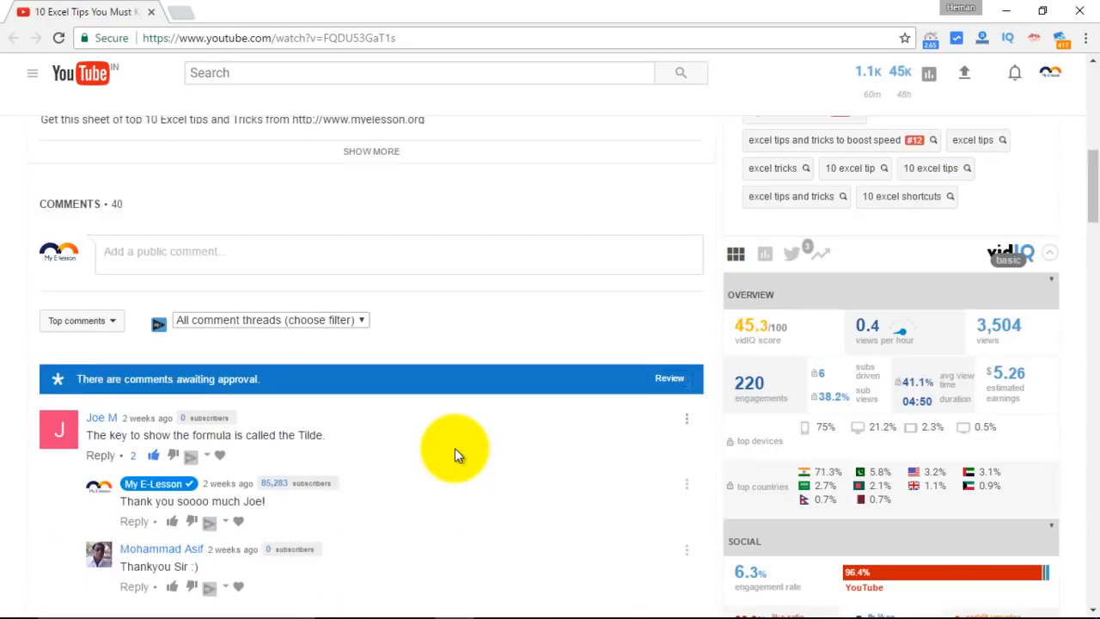
pyautogui.scroll(5, 455, 448)
pyautogui.scroll(3, 454, 446)
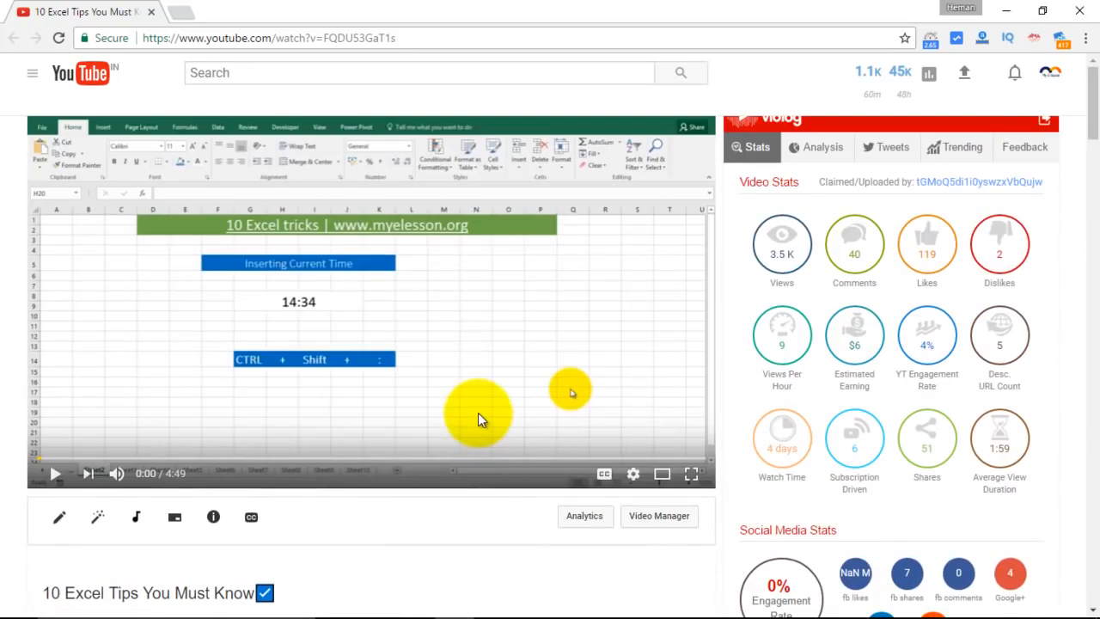